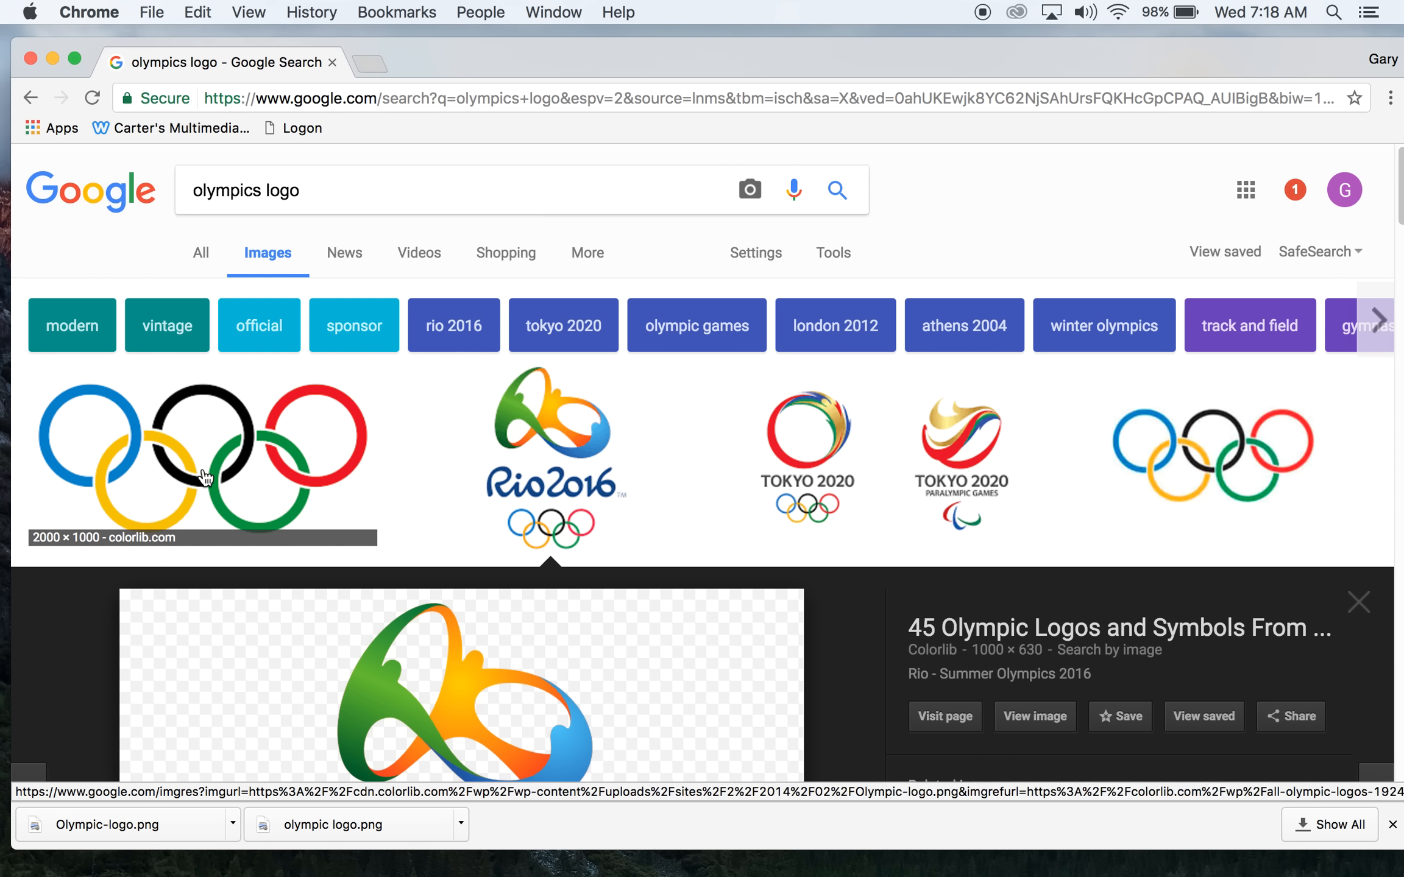
Save the five-ring Olympic logo from the image results to the Desktop as Olympic-logo in PNG format.
{"action": "left_click", "coordinate": [227, 470]}
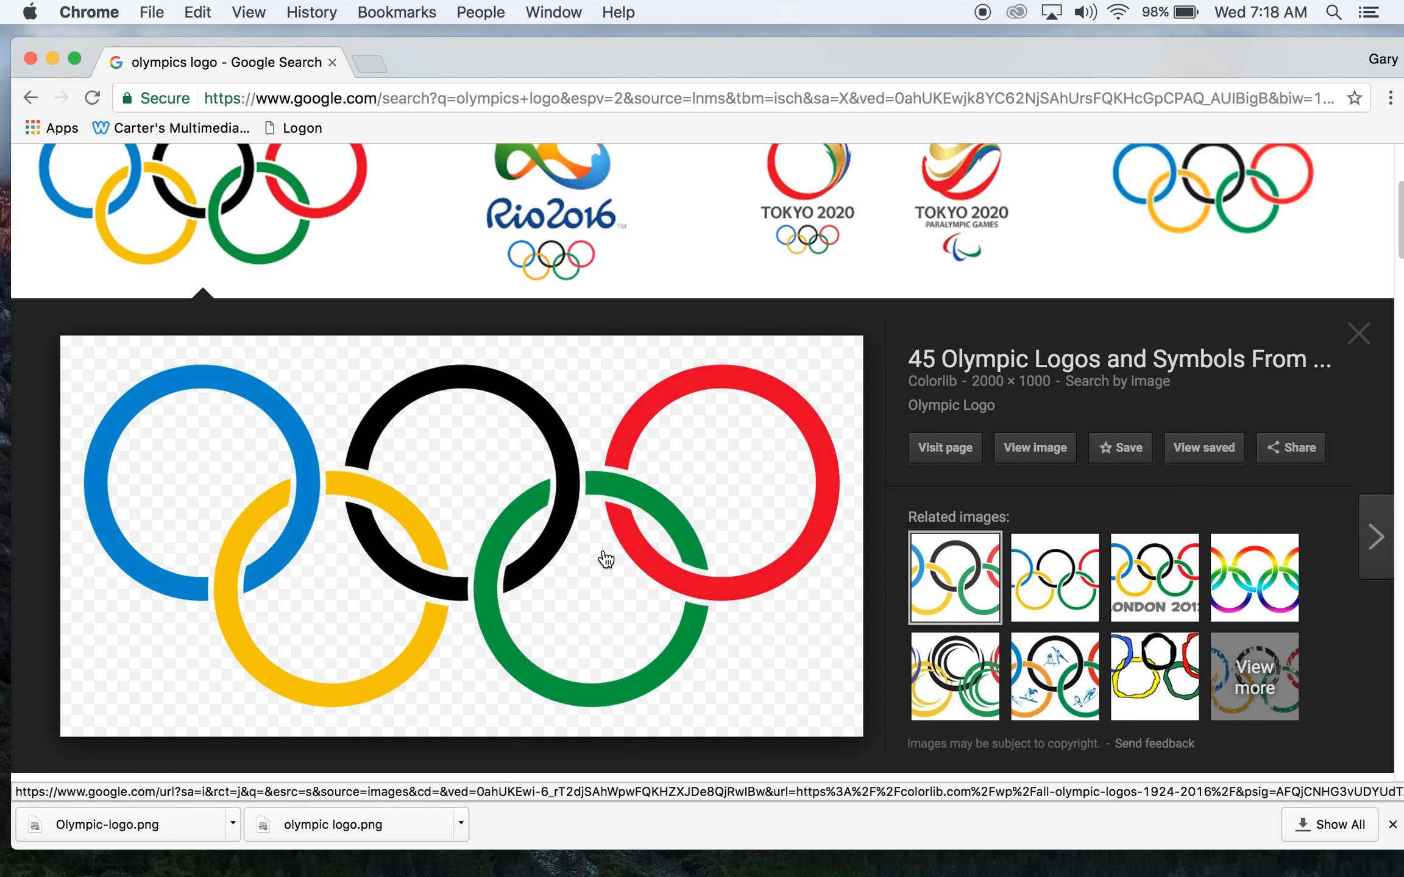
{"action": "right_click", "coordinate": [595, 551]}
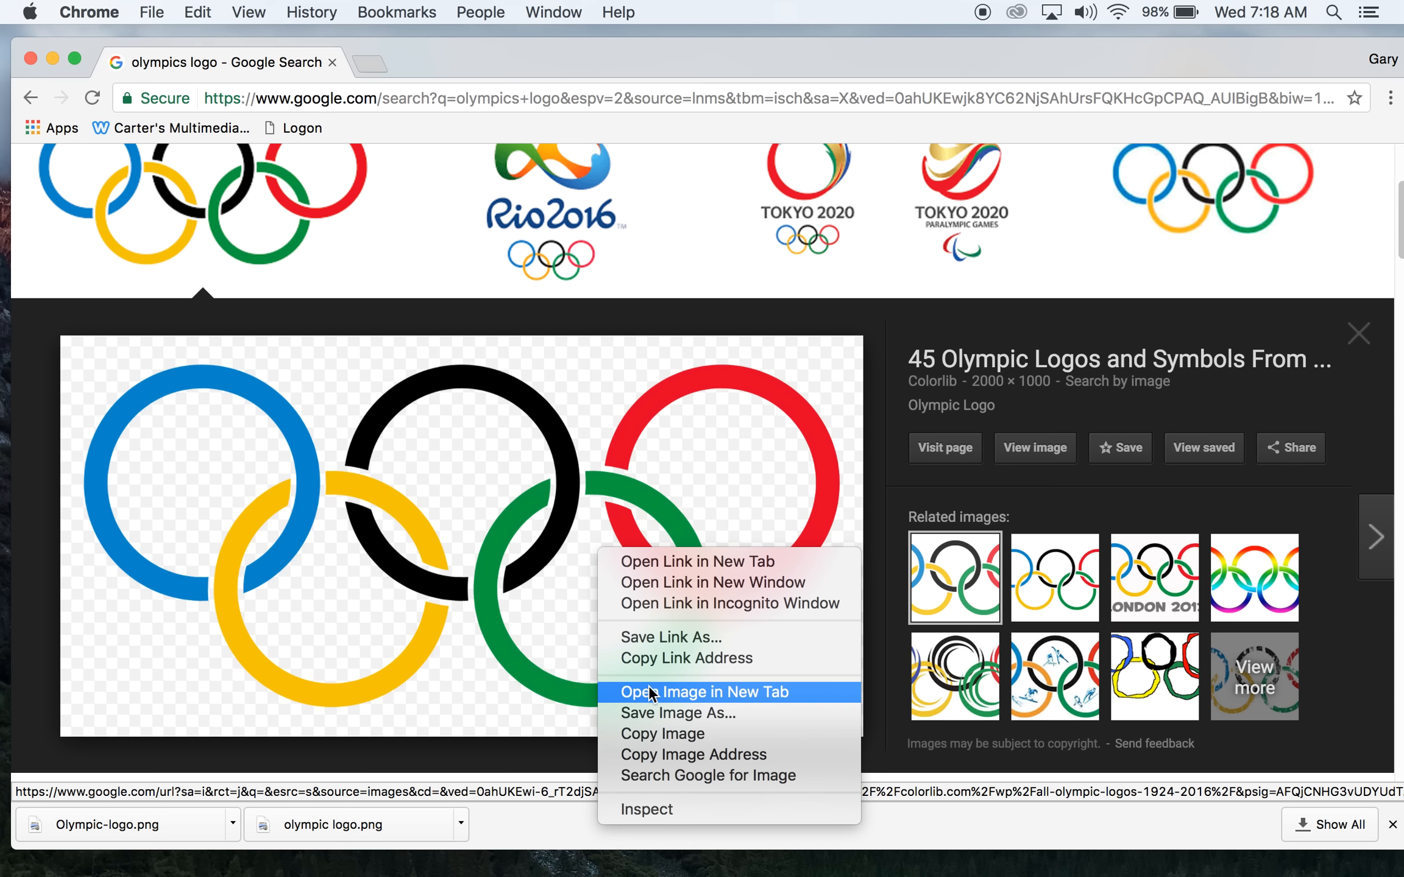
{"action": "left_click", "coordinate": [651, 709]}
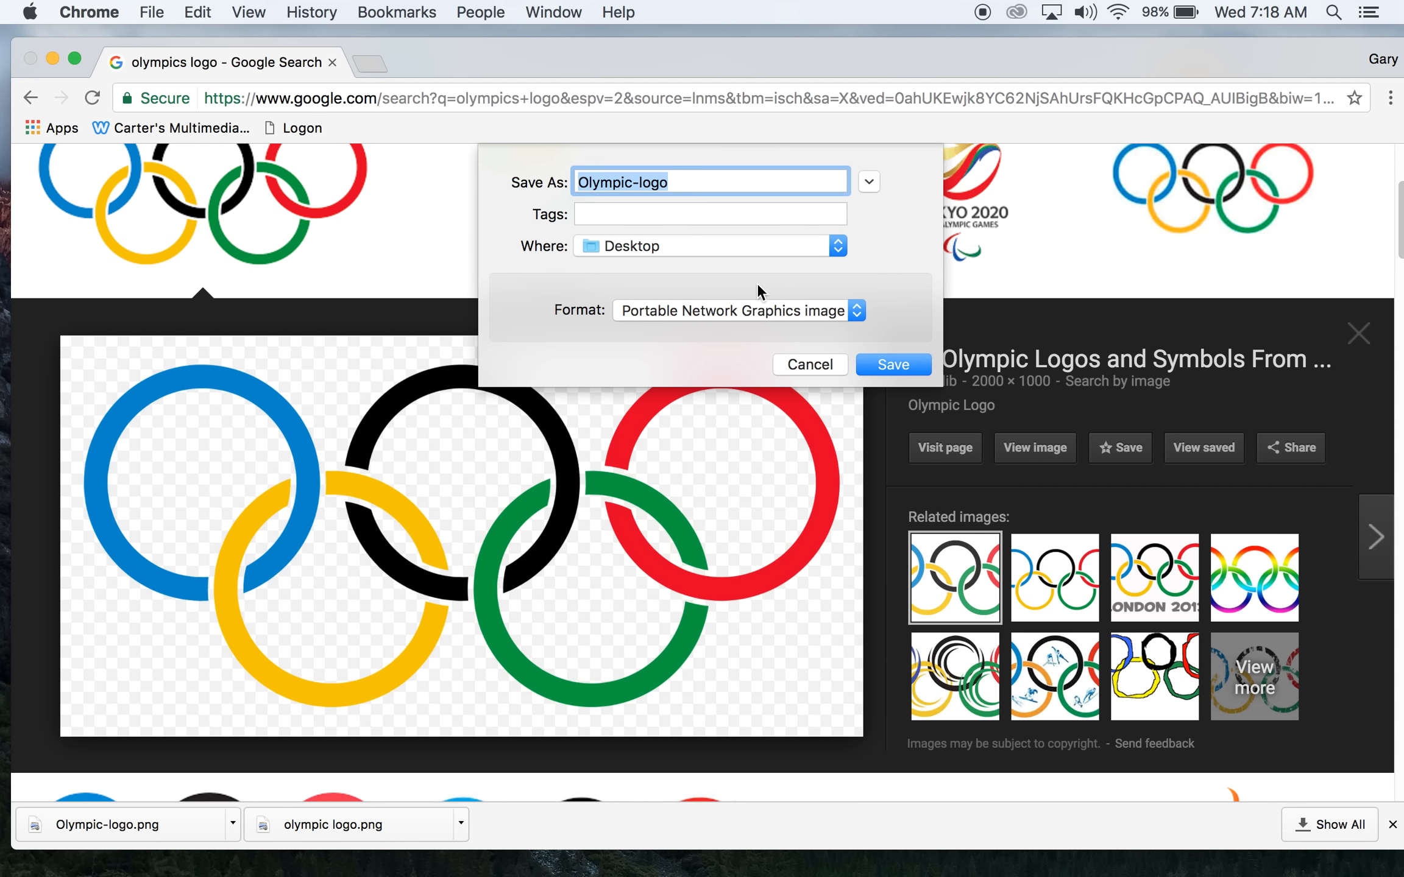
{"action": "left_click", "coordinate": [893, 365]}
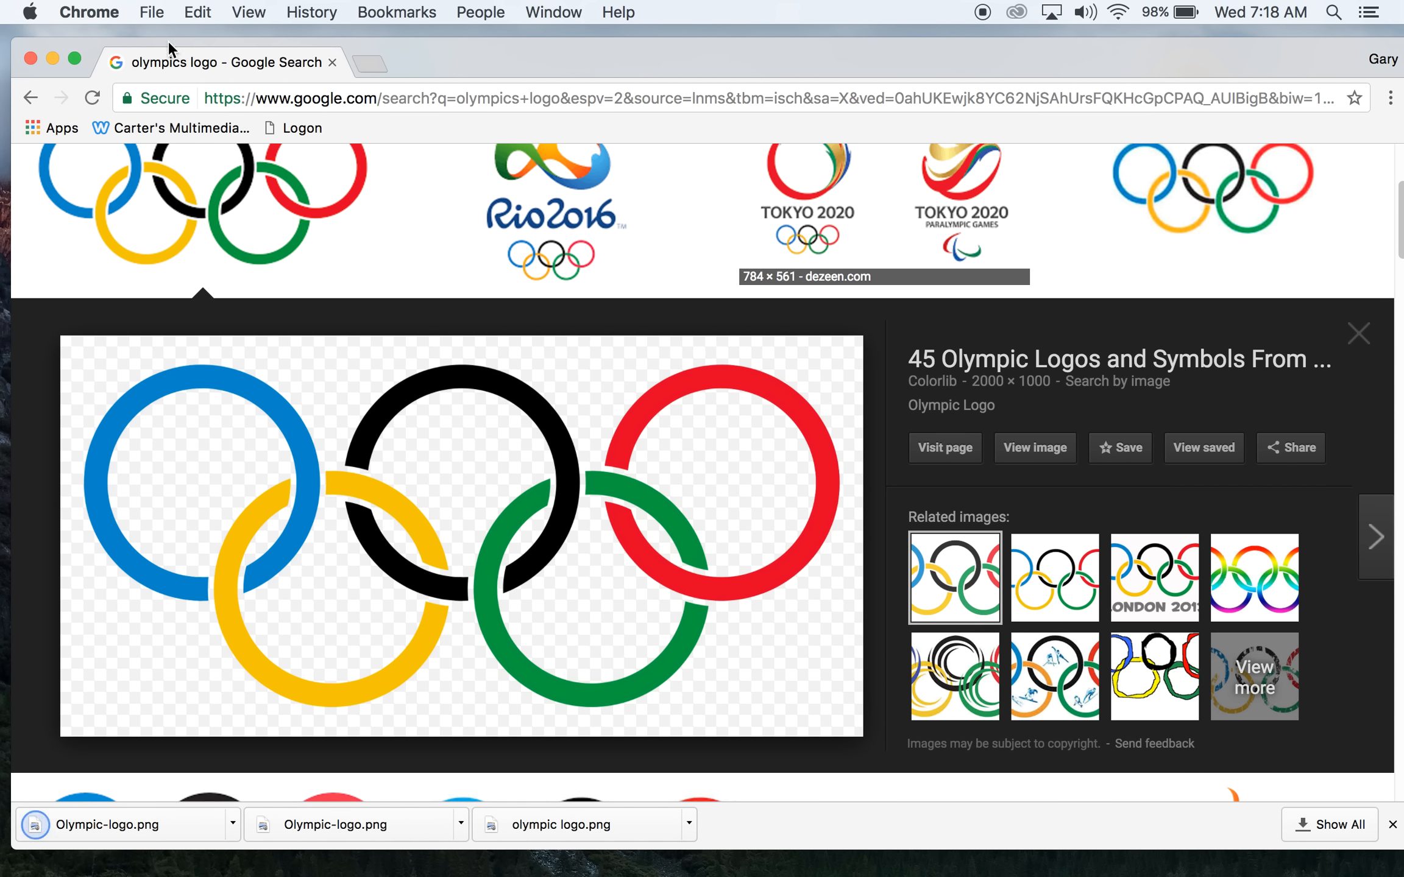
Minimize the browser window and move the Olympic-logo.png file to a slightly different spot on the desktop.
{"action": "left_click", "coordinate": [52, 57]}
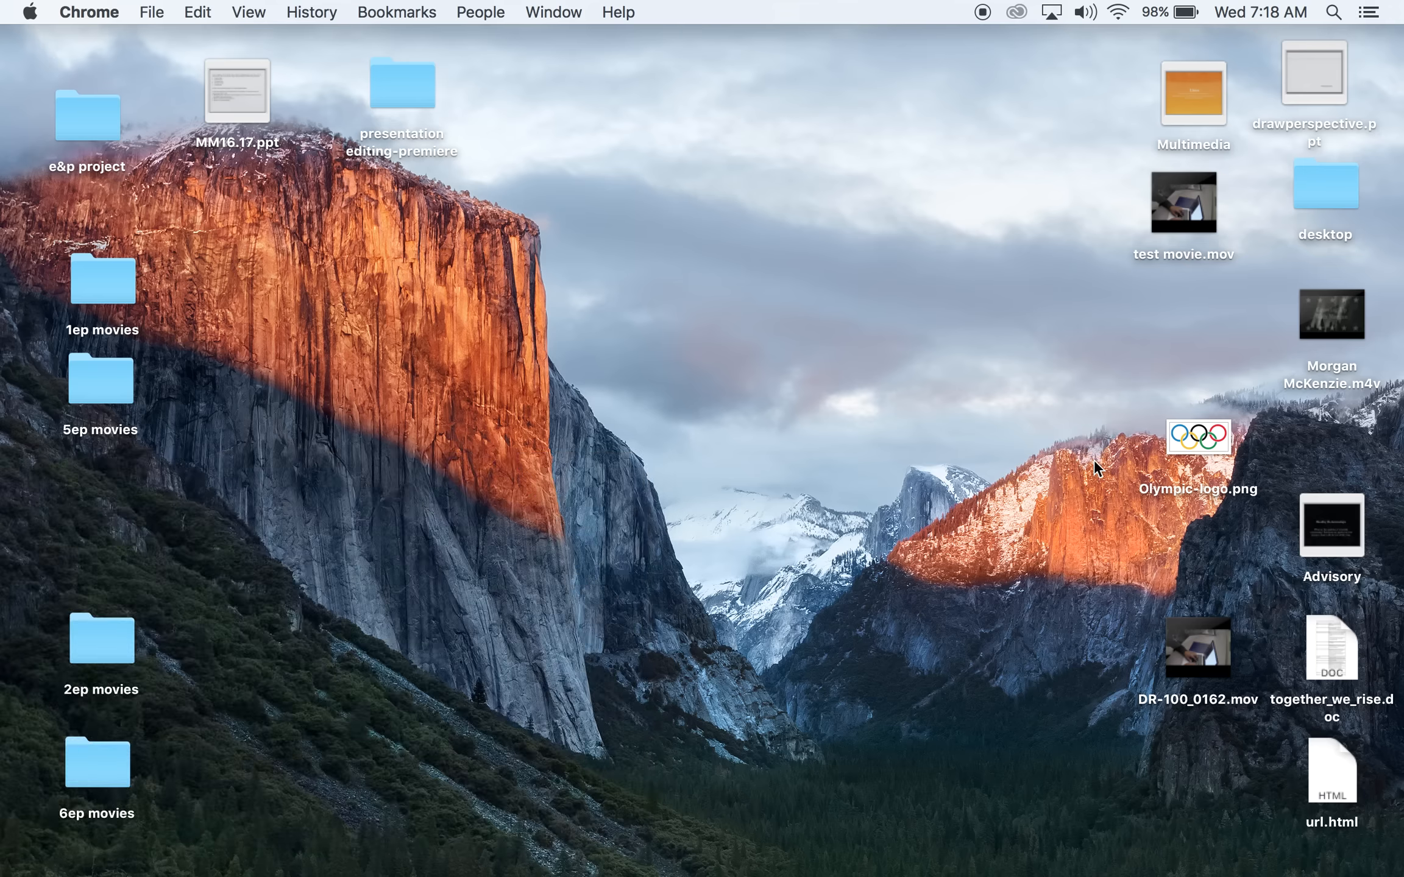
{"action": "left_click_drag", "start_coordinate": [1193, 448], "coordinate": [1147, 428]}
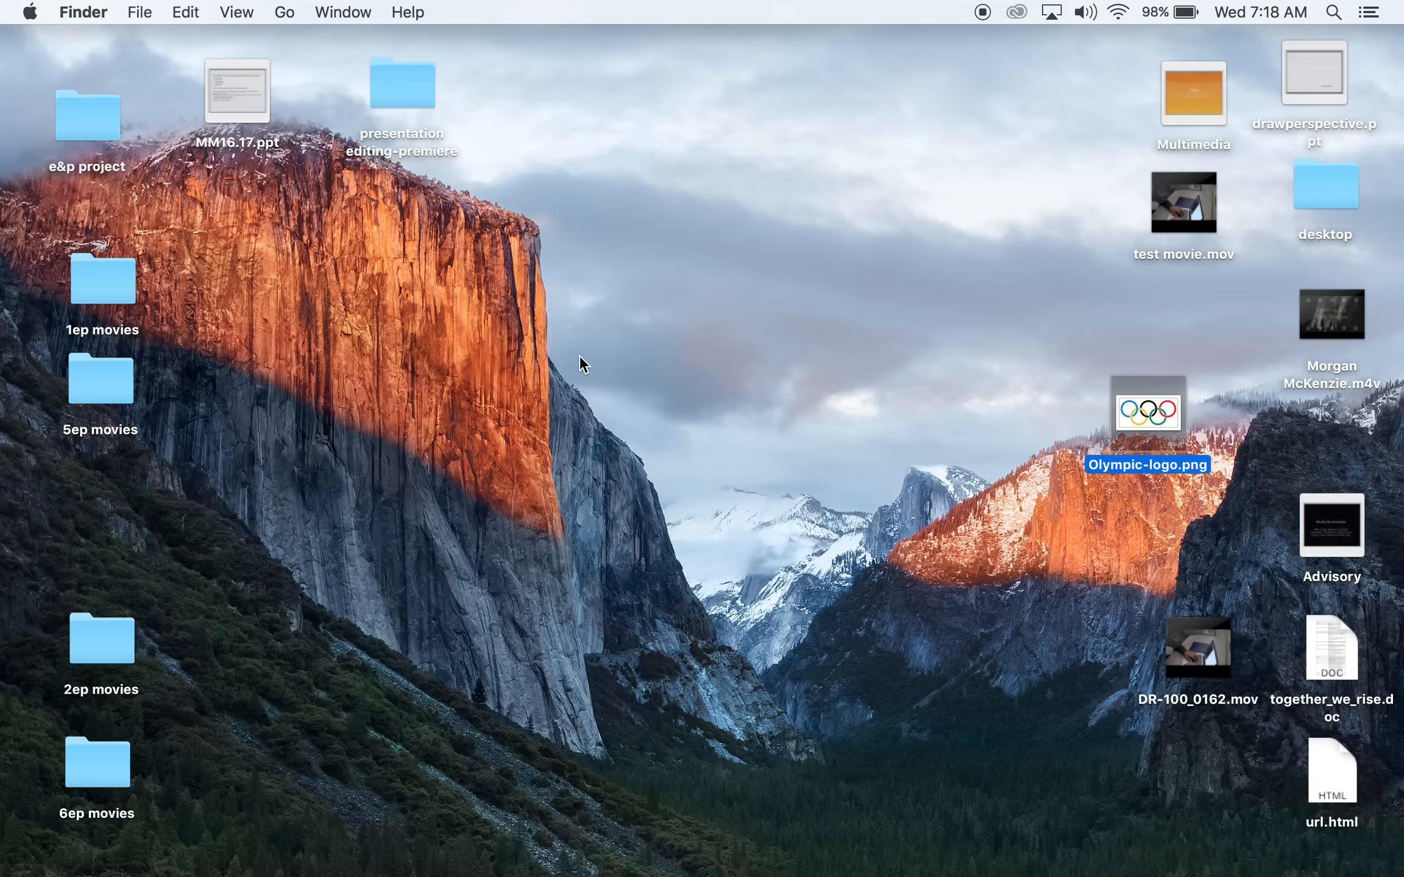
{"action": "mouse_move", "coordinate": [3, 478]}
{"action": "left_click", "coordinate": [329, 268]}
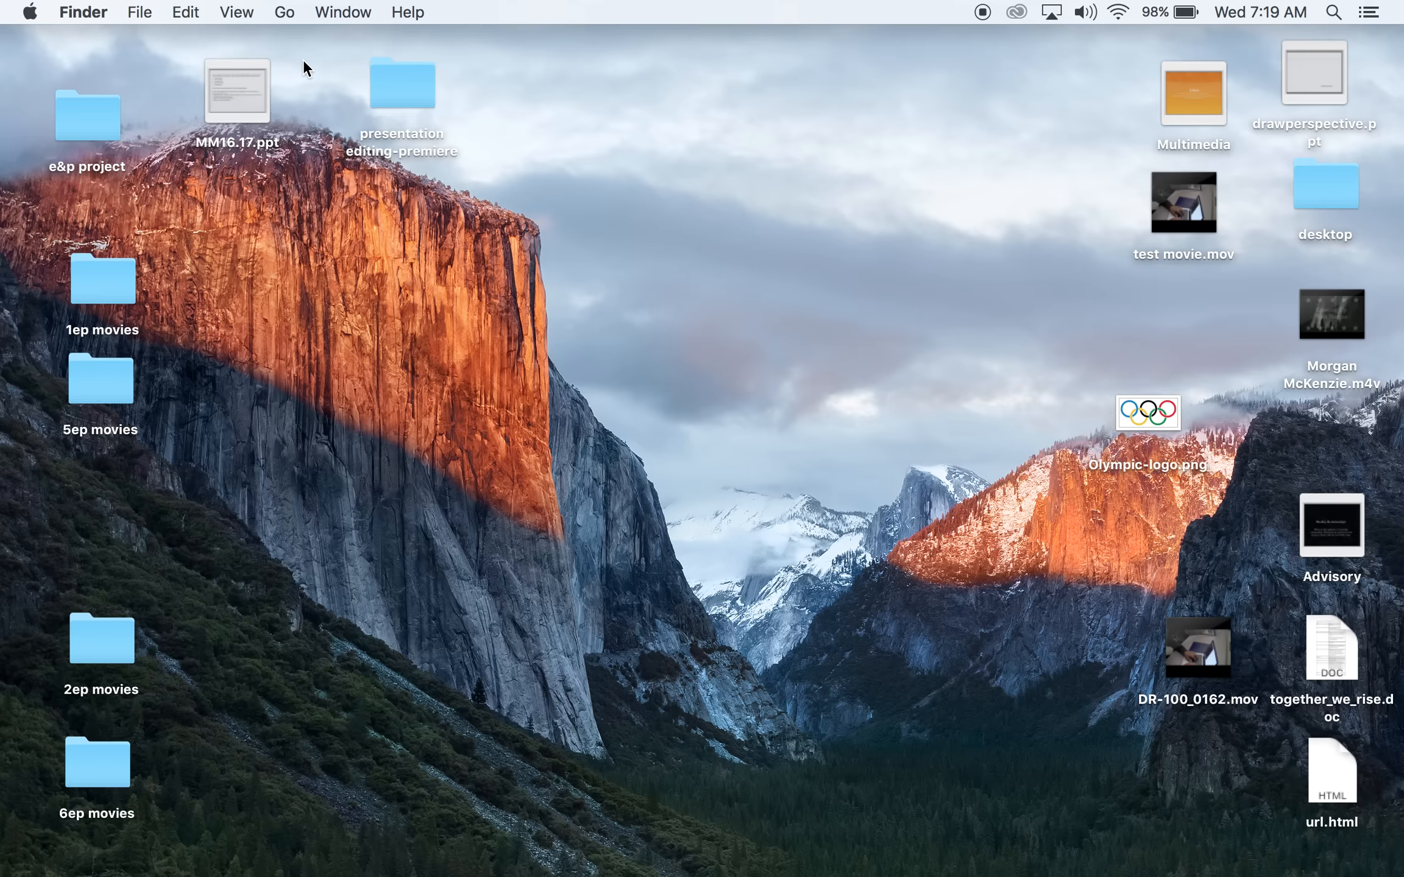
Launch Adobe Animate CC 2015.2 from the Applications folder and close the folder window.
{"action": "left_click", "coordinate": [286, 14]}
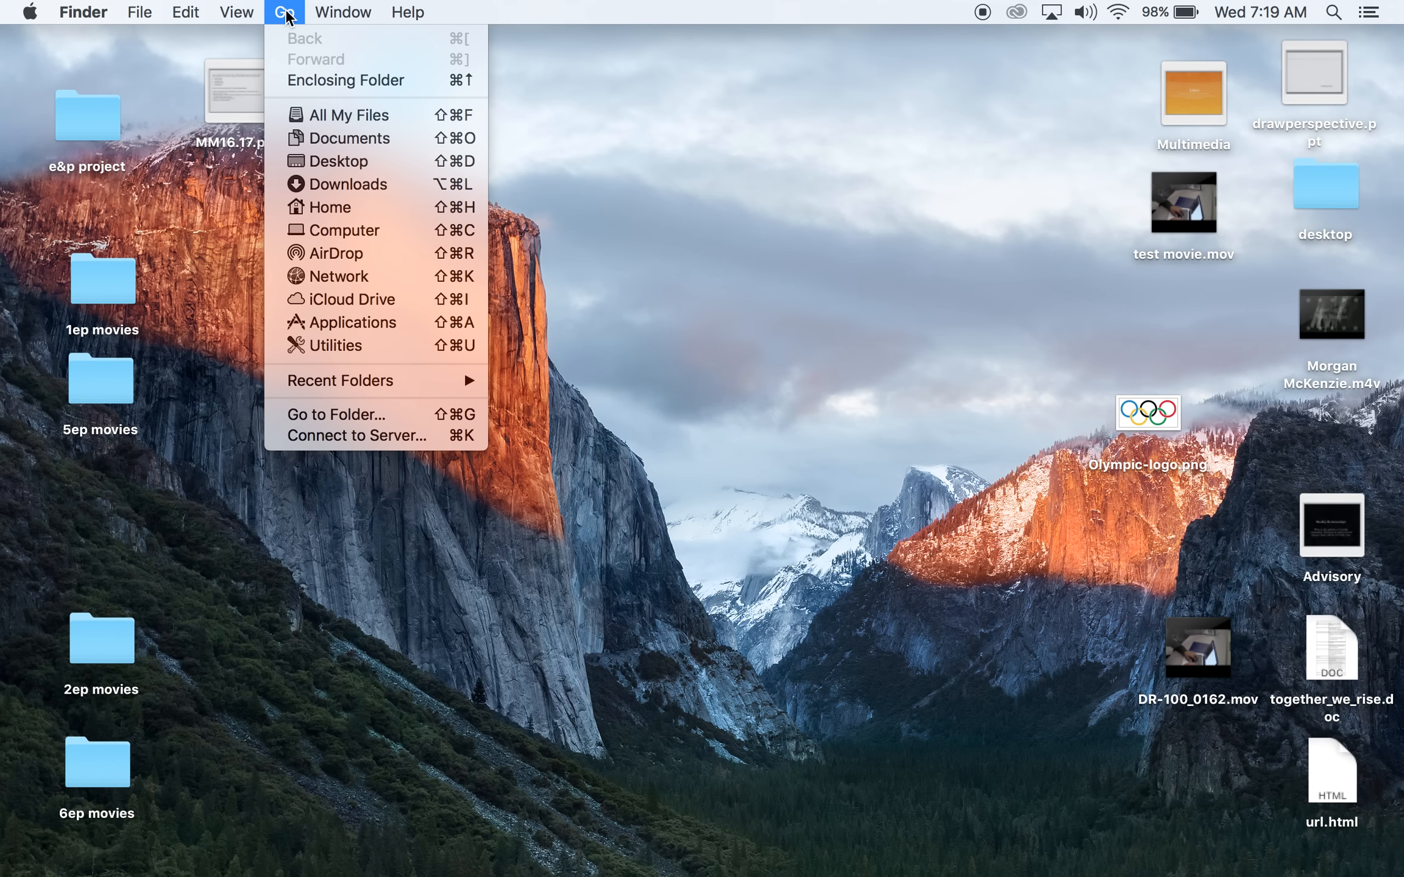
{"action": "left_click", "coordinate": [341, 322]}
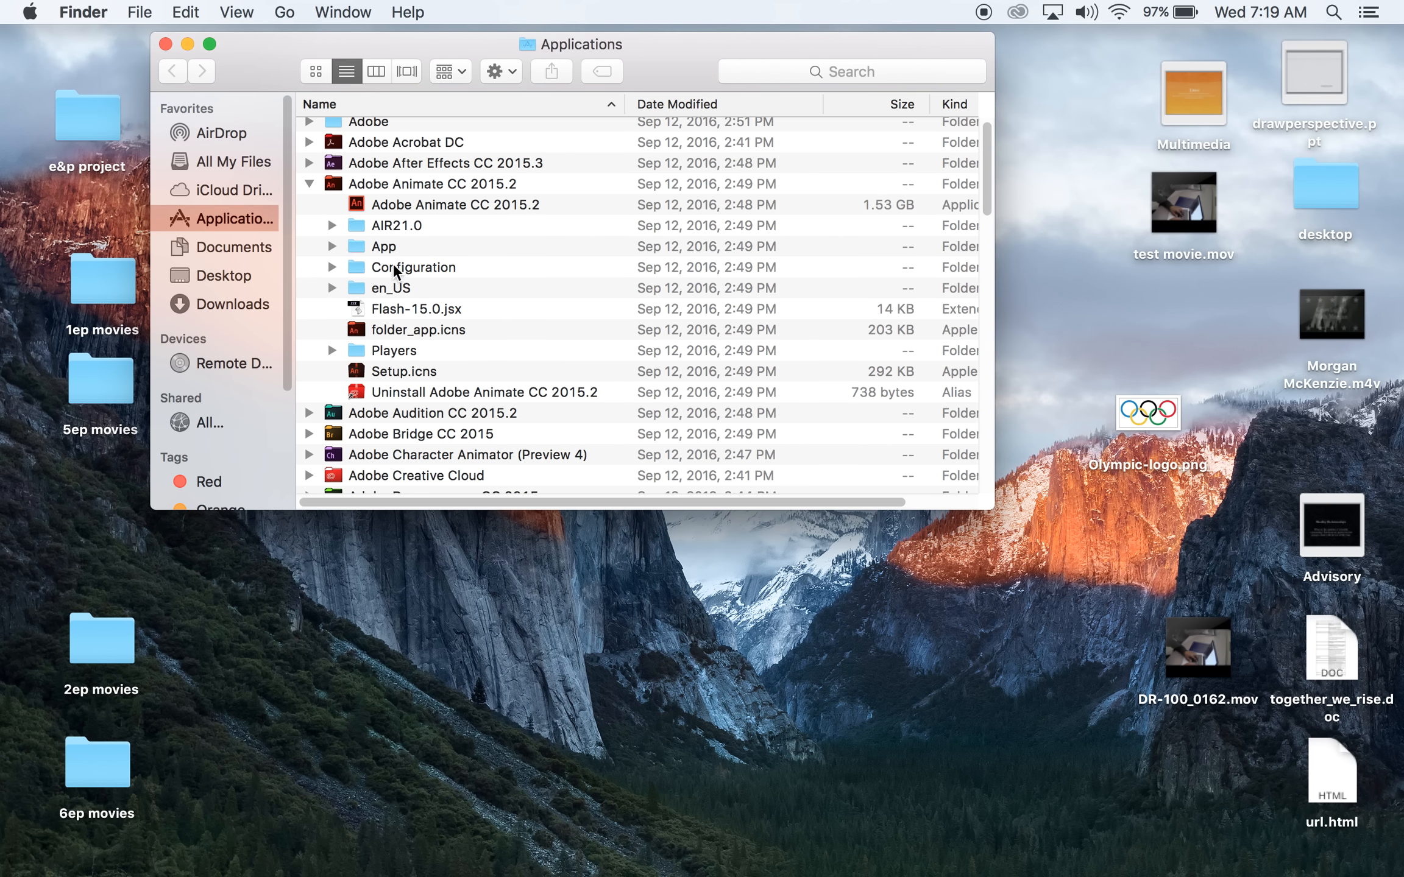
{"action": "scroll", "coordinate": [394, 269], "scroll_direction": "up", "scroll_amount": 1}
{"action": "scroll", "coordinate": [396, 268], "scroll_direction": "down", "scroll_amount": 4}
{"action": "scroll", "coordinate": [408, 267], "scroll_direction": "up", "scroll_amount": 5}
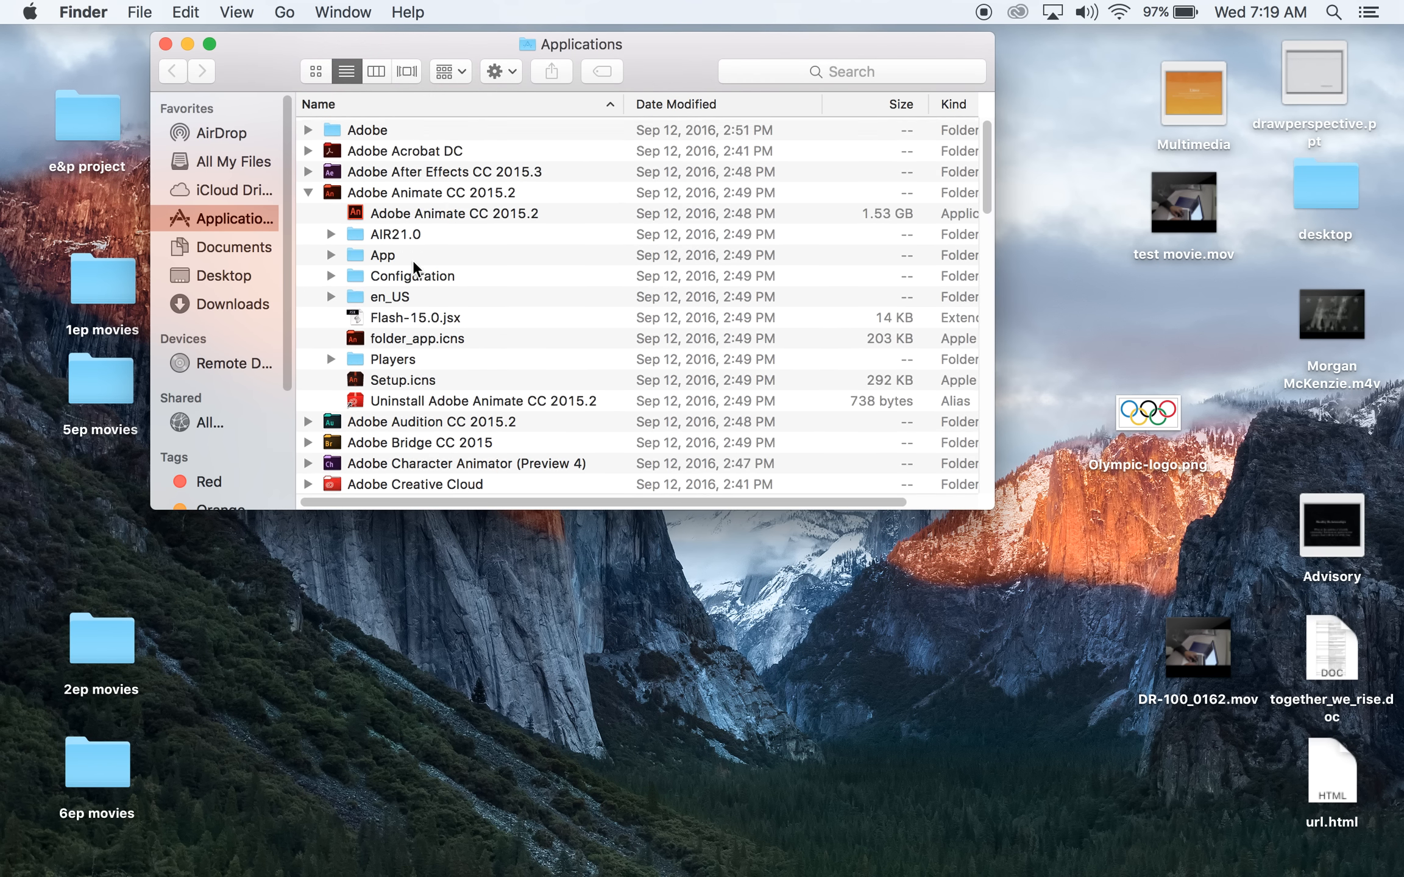
{"action": "left_click", "coordinate": [309, 193]}
{"action": "left_click", "coordinate": [310, 193]}
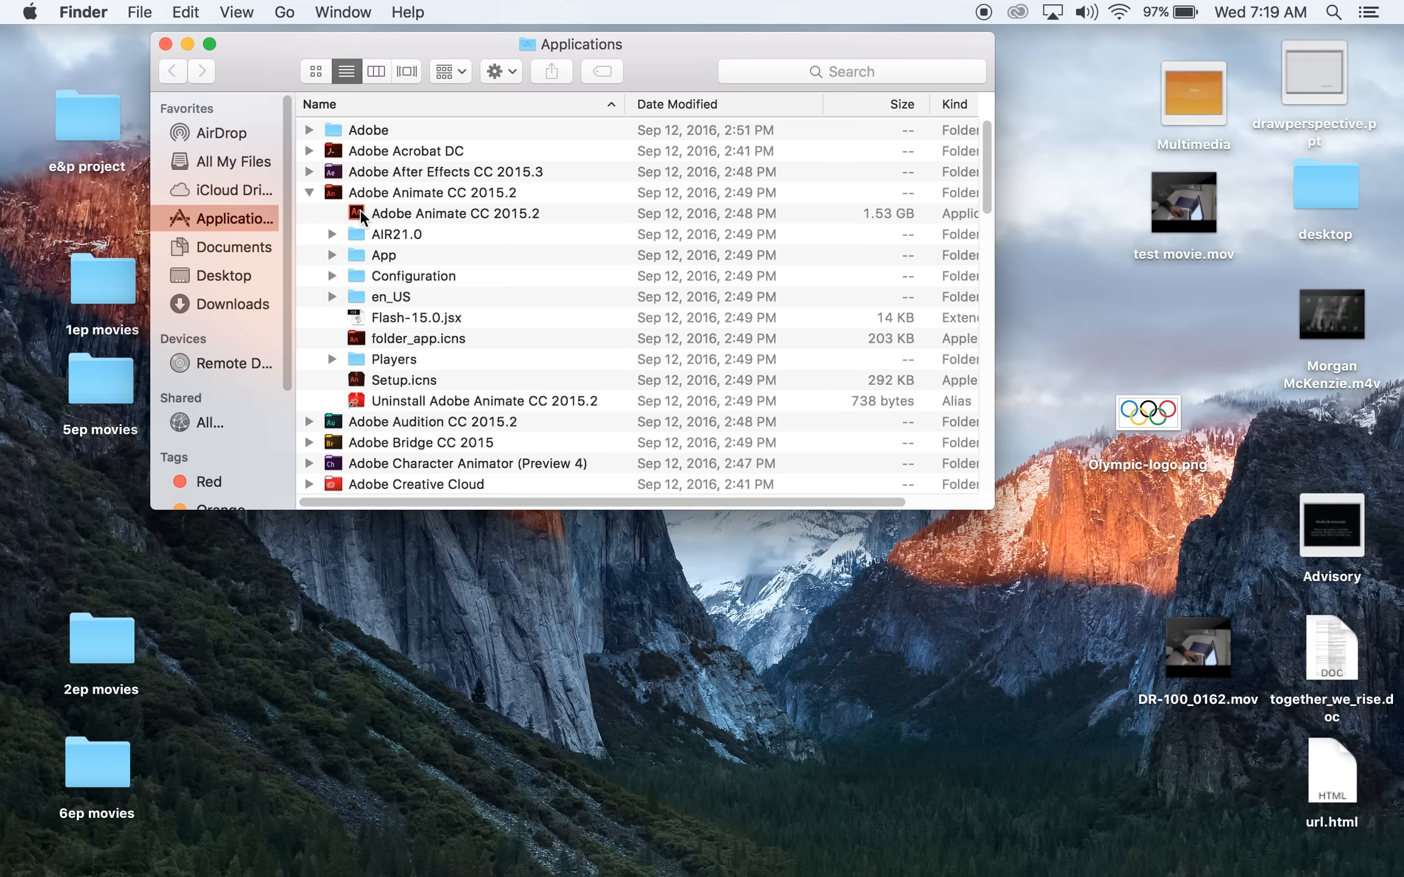
{"action": "double_click", "coordinate": [361, 212]}
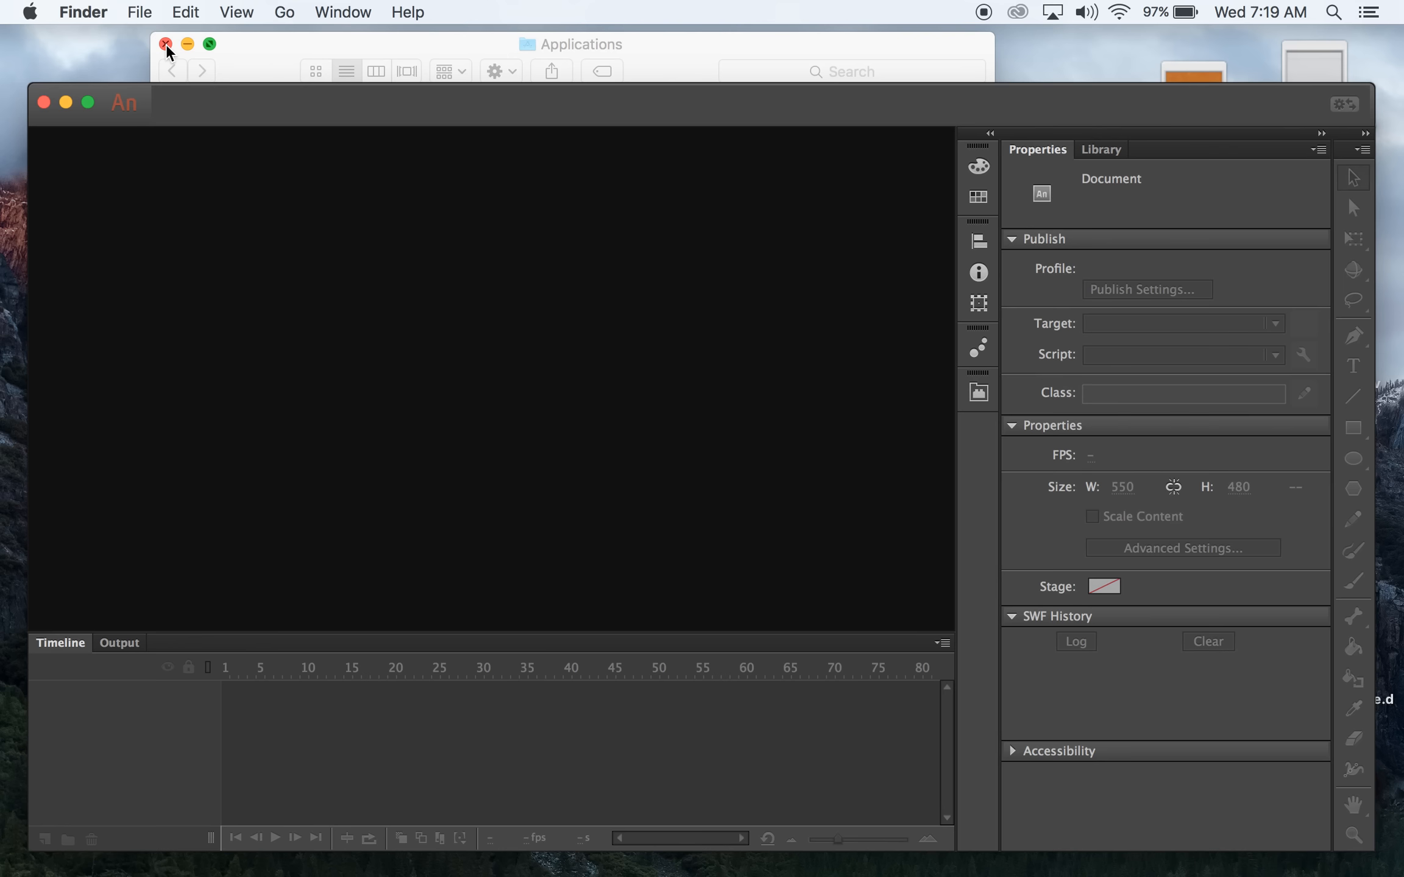
{"action": "left_click", "coordinate": [166, 44]}
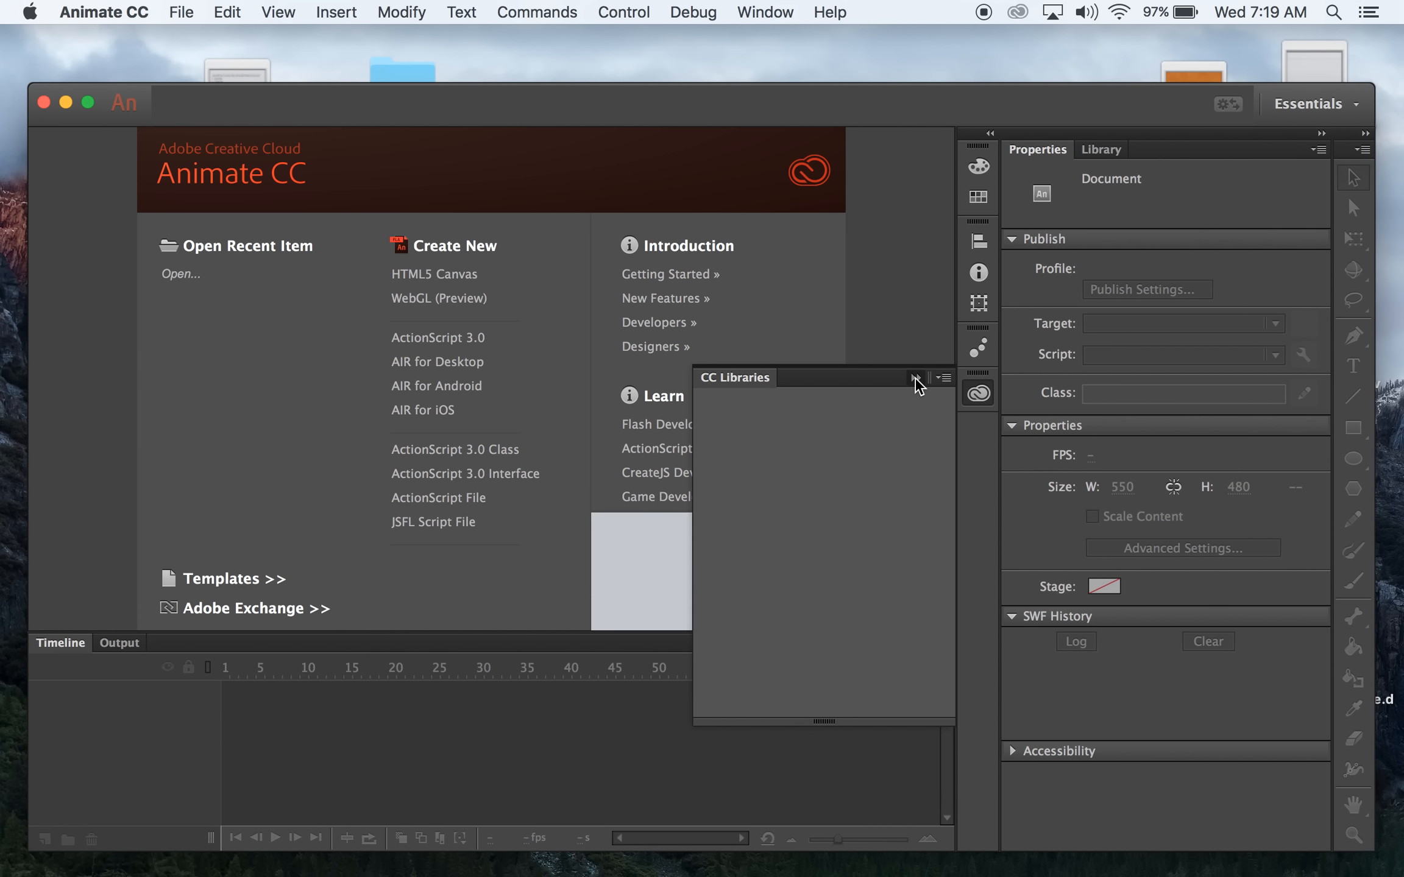
Collapse the CC Libraries panel and create a new HTML5 Canvas document.
{"action": "left_click", "coordinate": [915, 379]}
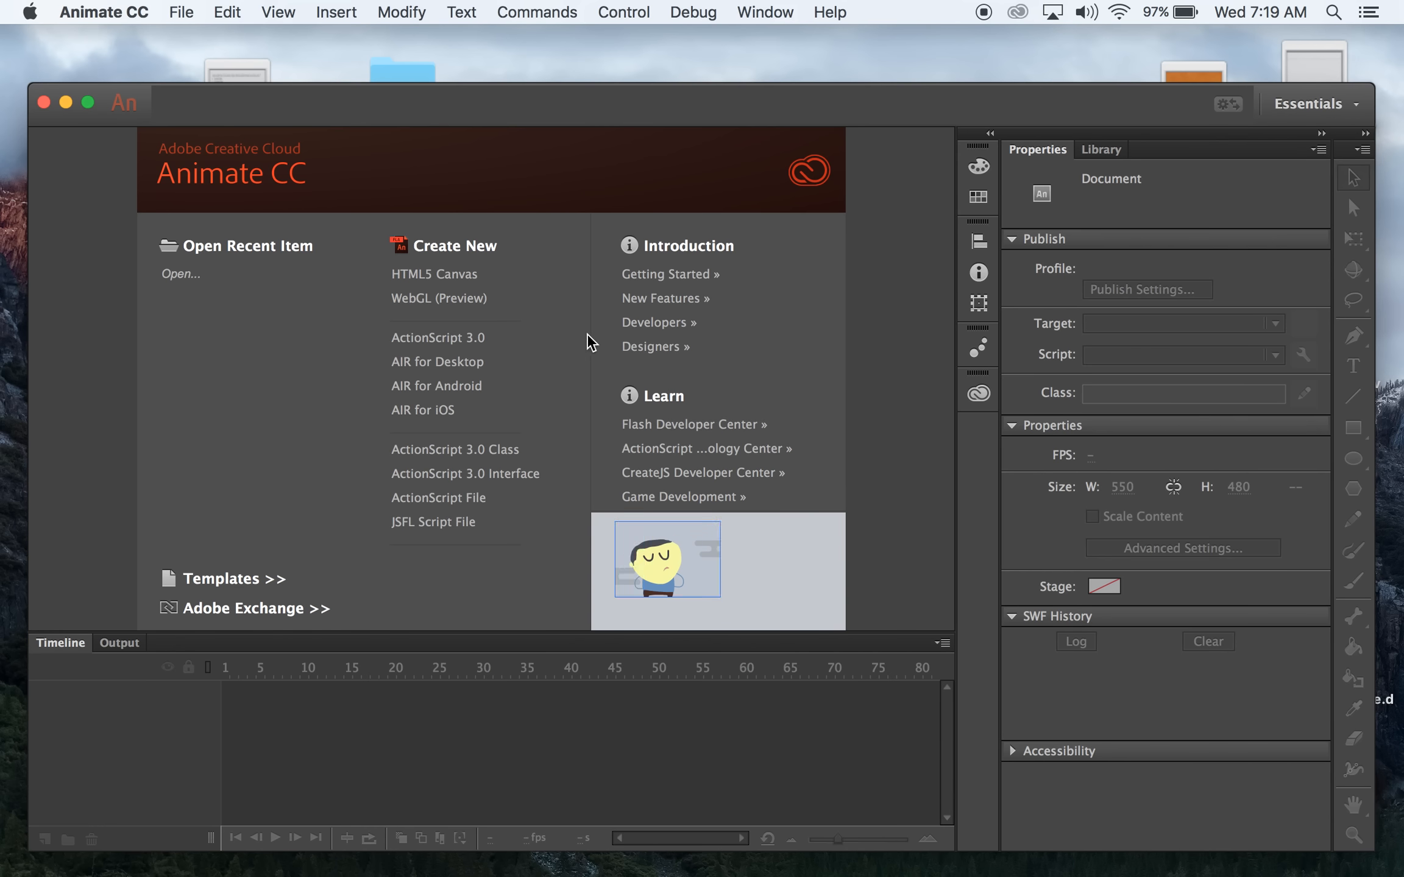
{"action": "left_click_drag", "start_coordinate": [544, 121], "coordinate": [523, 95]}
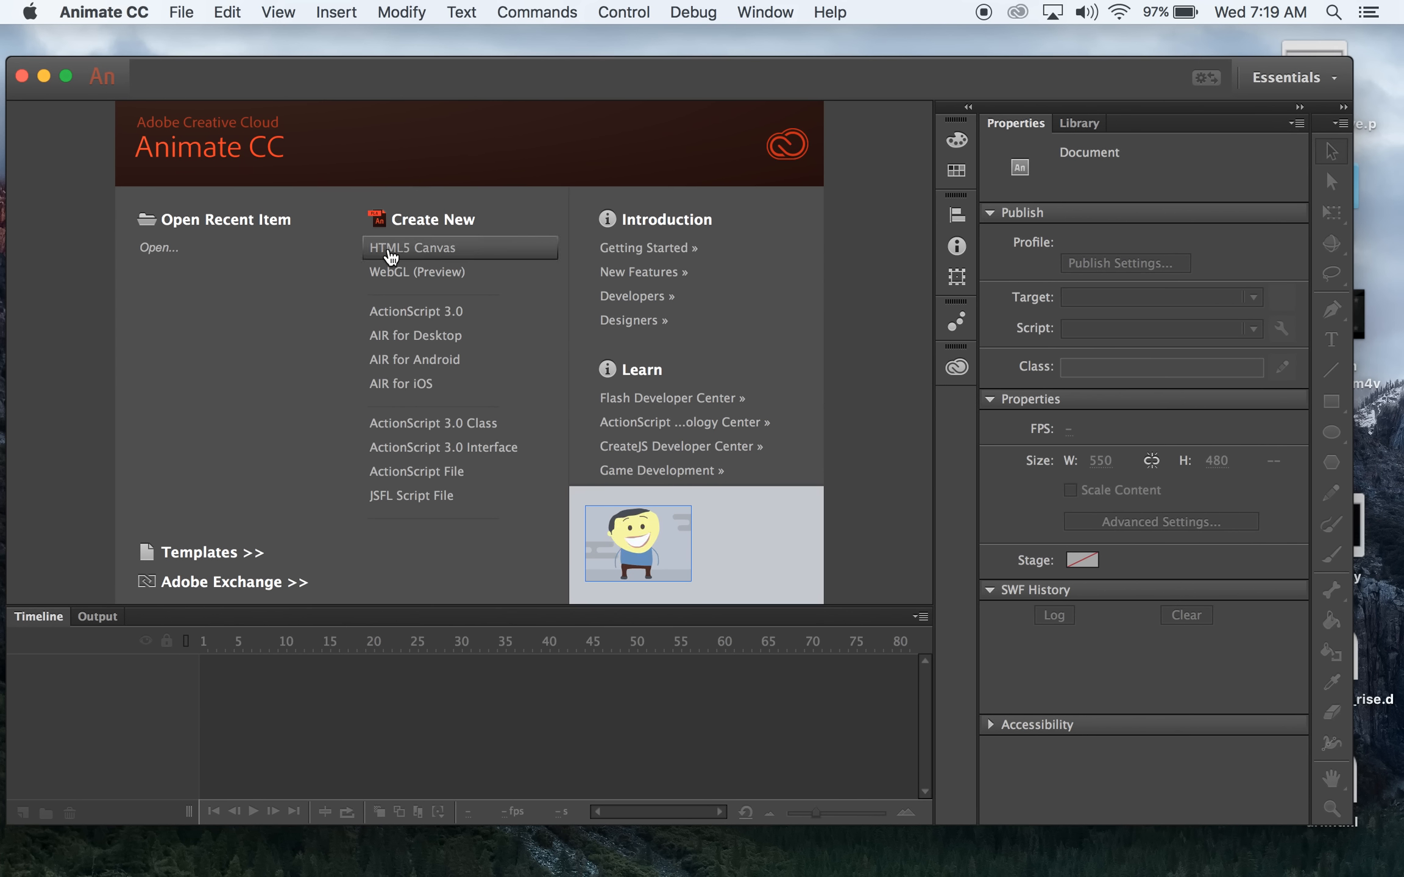
{"action": "left_click", "coordinate": [390, 250]}
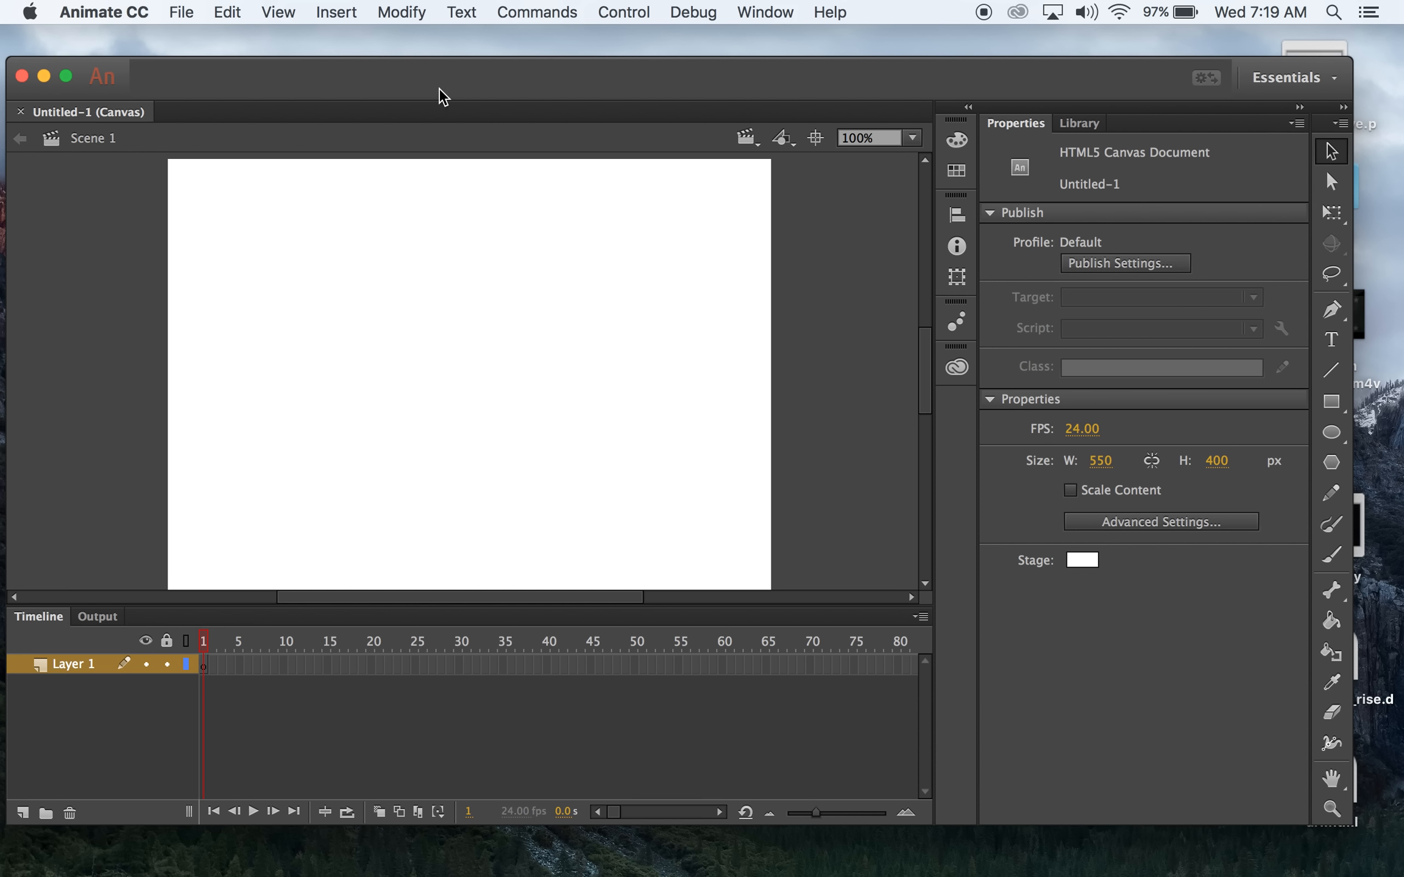
{"action": "left_click_drag", "start_coordinate": [442, 91], "coordinate": [453, 76]}
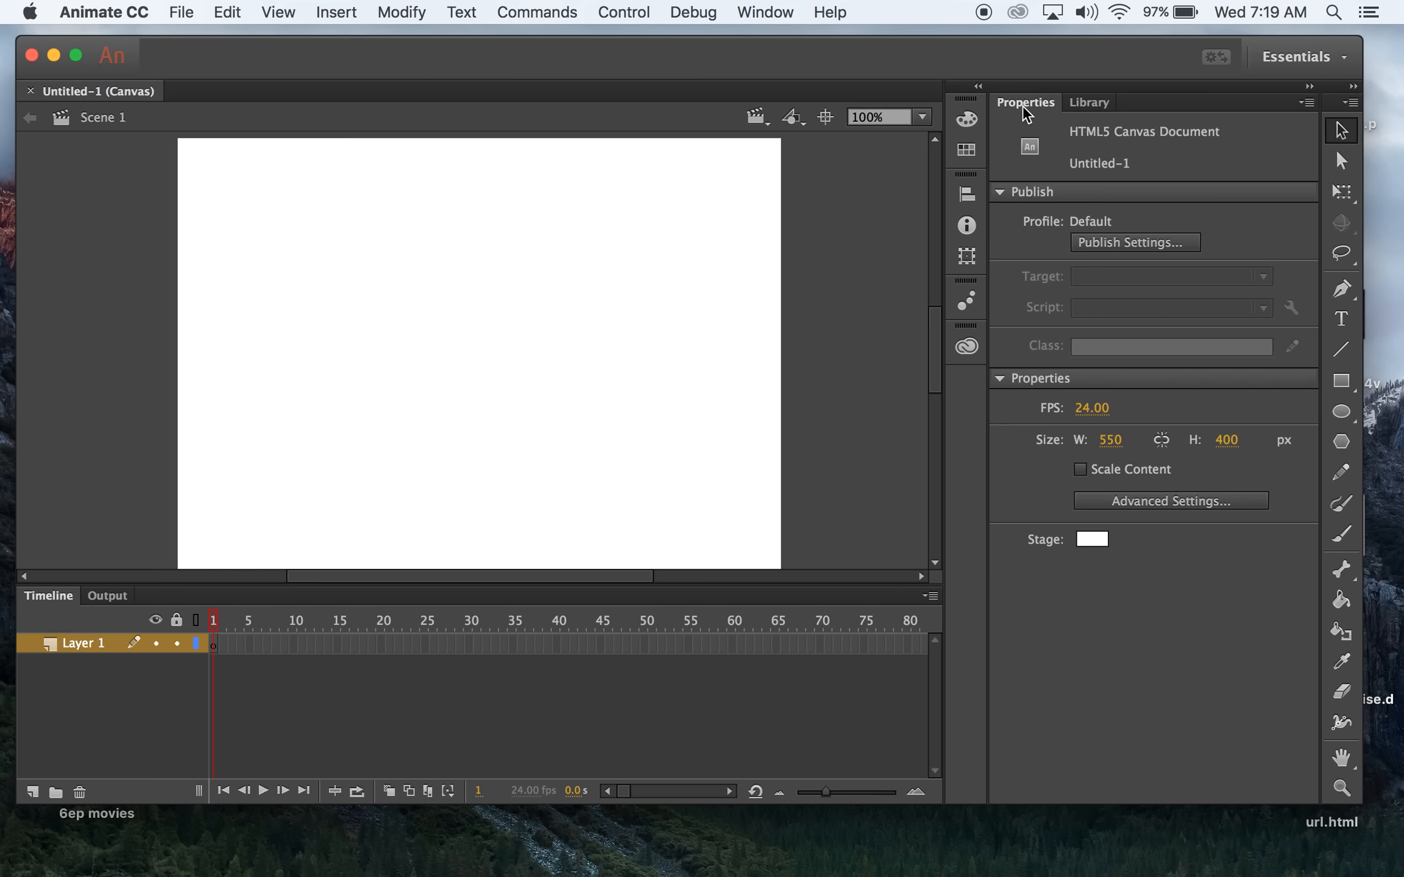
View the new document's library and return to its properties.
{"action": "left_click", "coordinate": [1090, 105]}
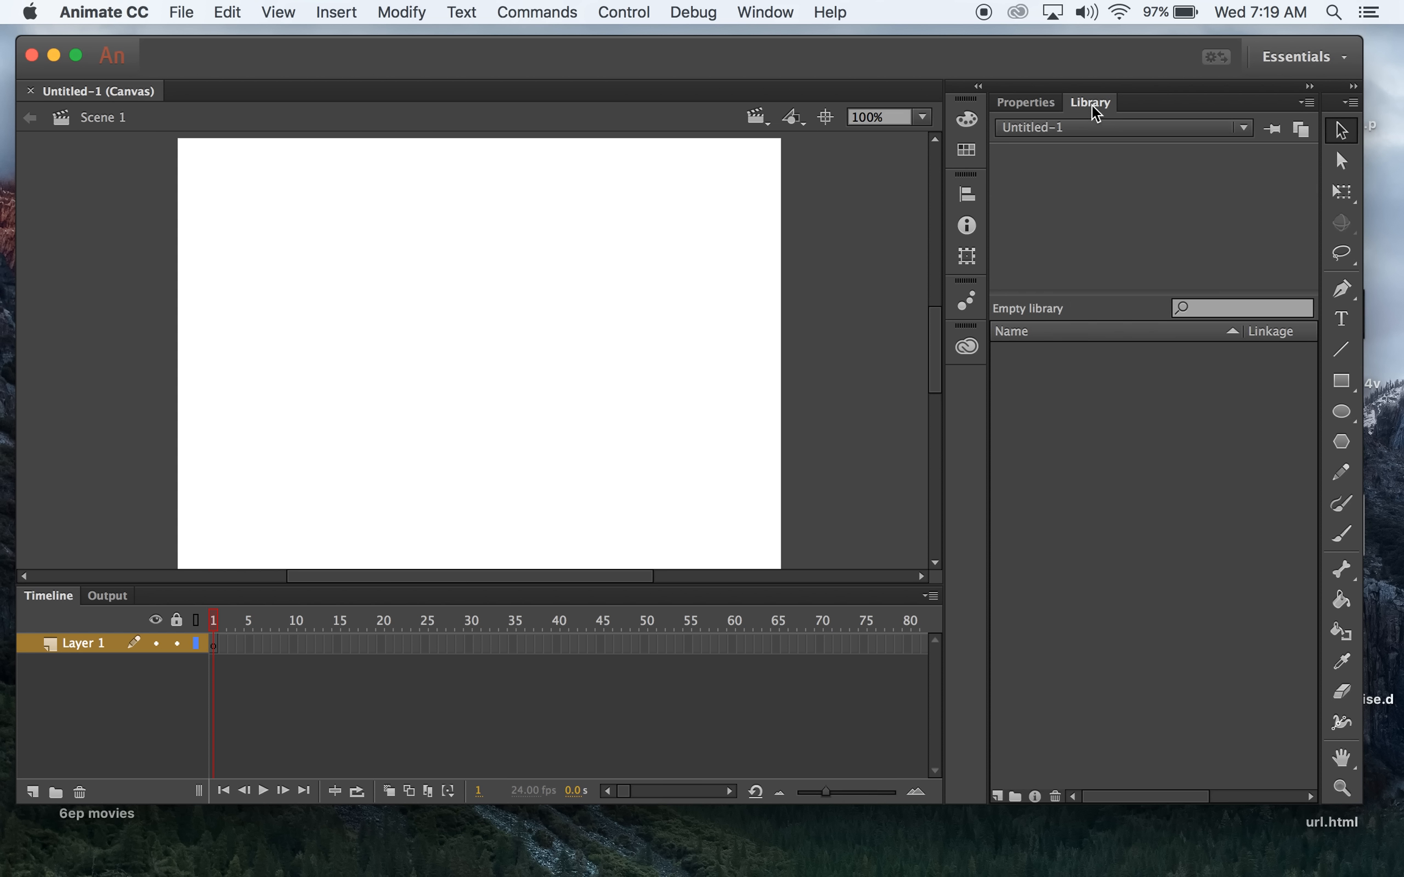
{"action": "left_click", "coordinate": [1012, 110]}
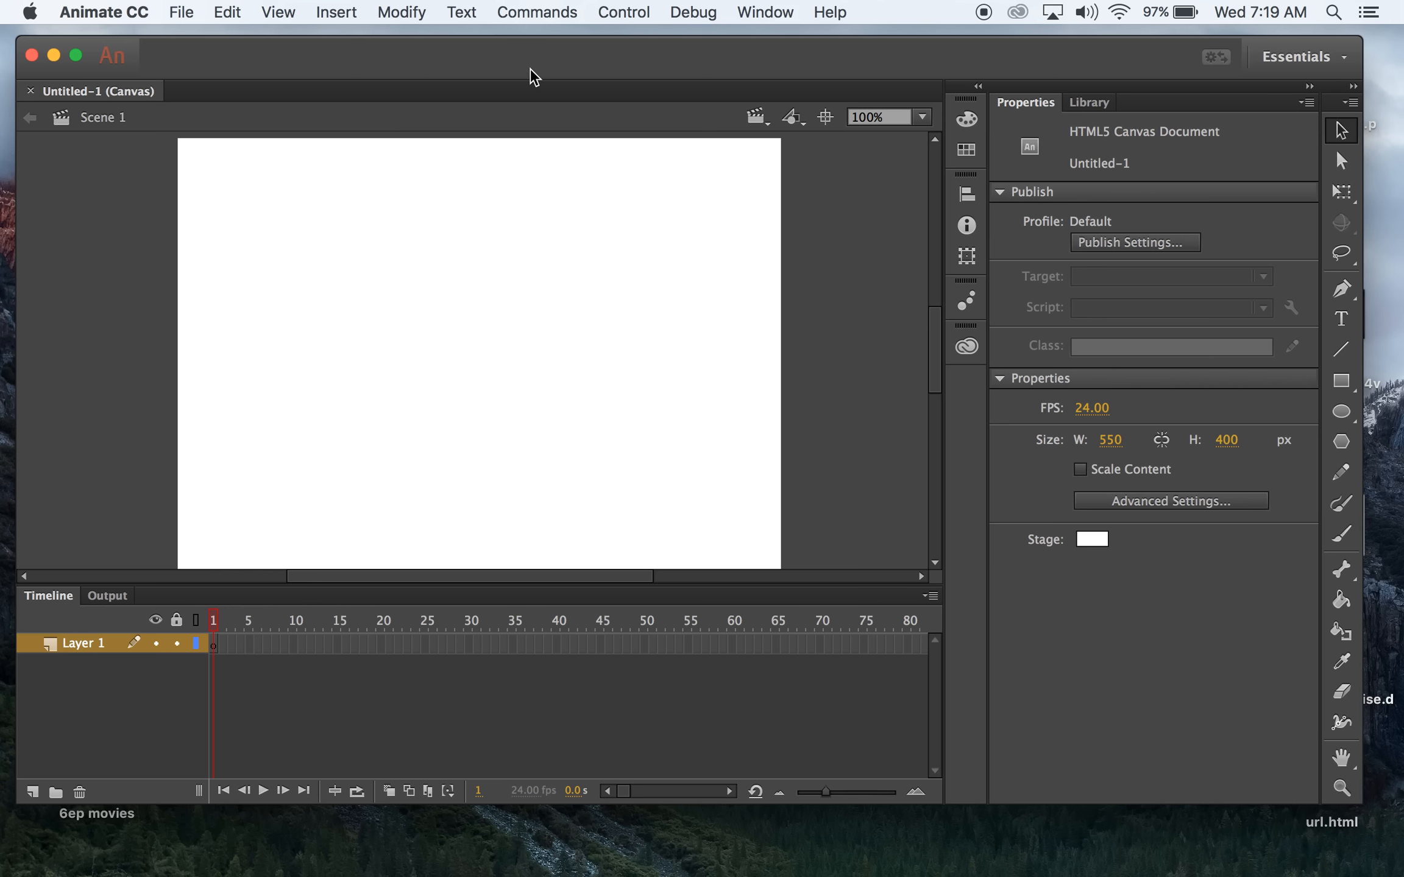
{"action": "left_click_drag", "start_coordinate": [536, 78], "coordinate": [536, 77]}
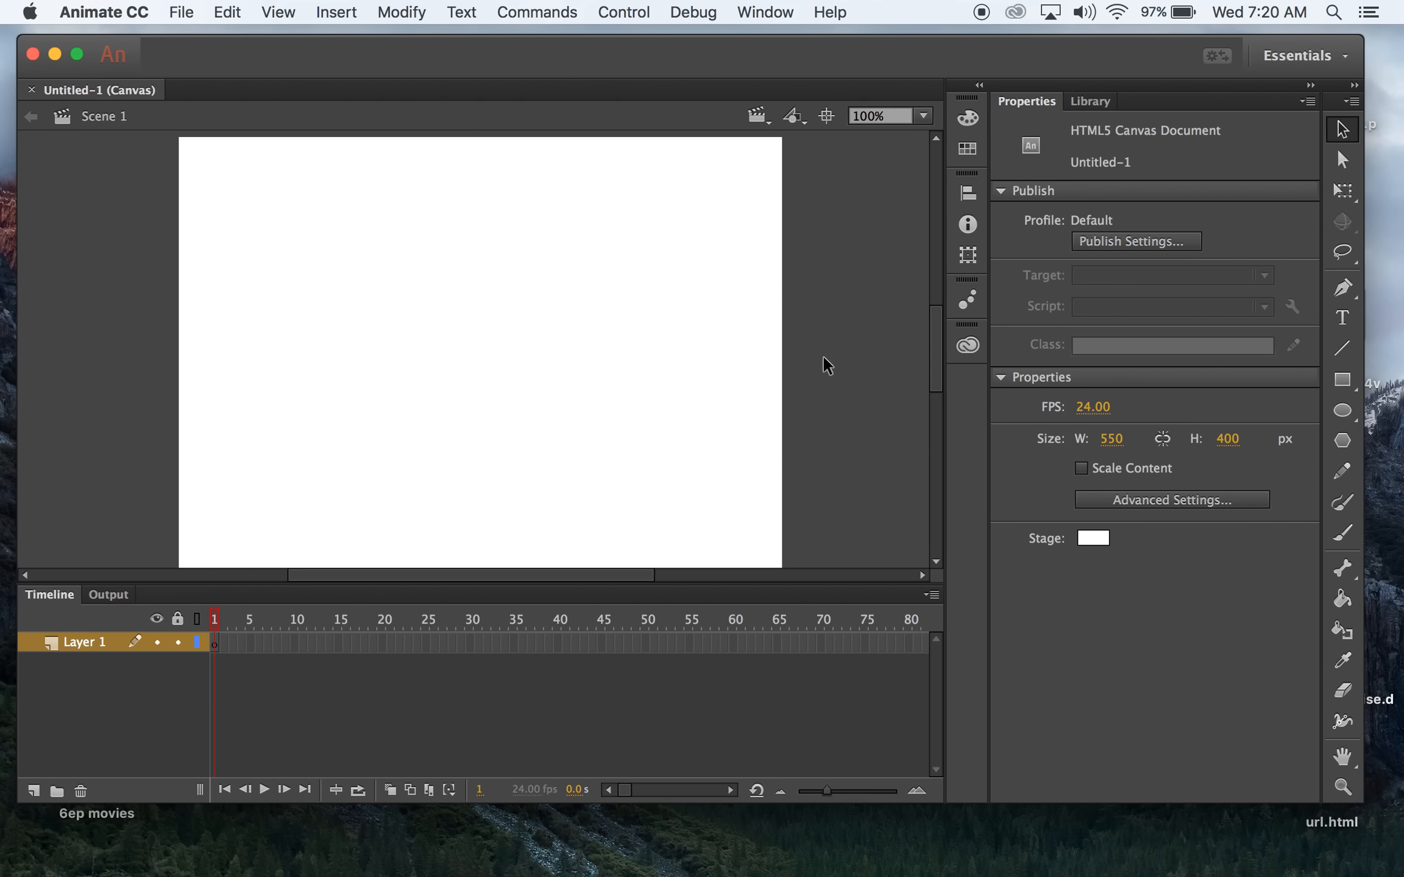
Import Olympic-logo.png from the Desktop to the stage.
{"action": "left_click", "coordinate": [183, 15]}
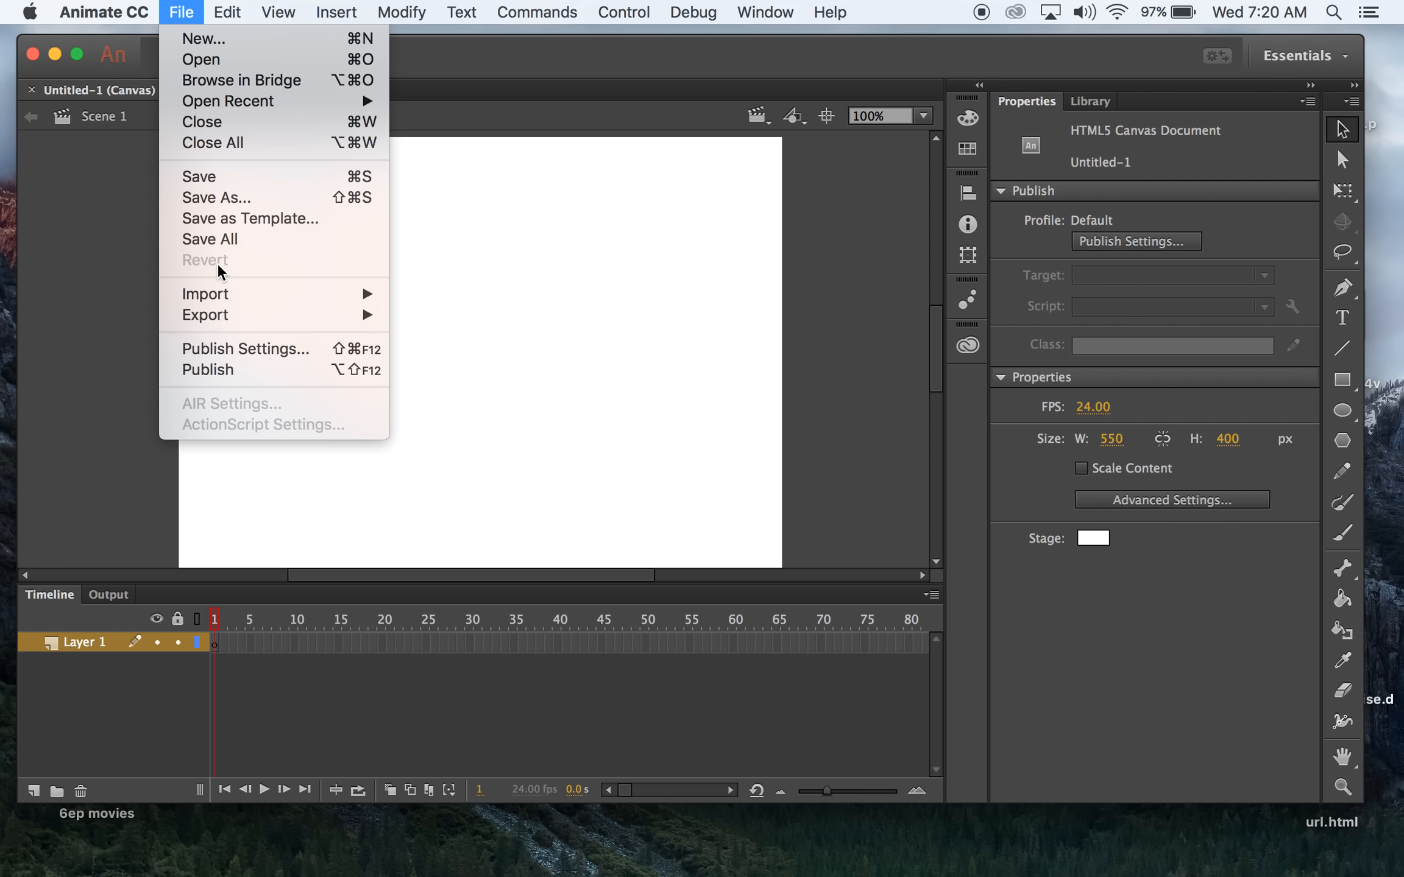
{"action": "mouse_move", "coordinate": [219, 296]}
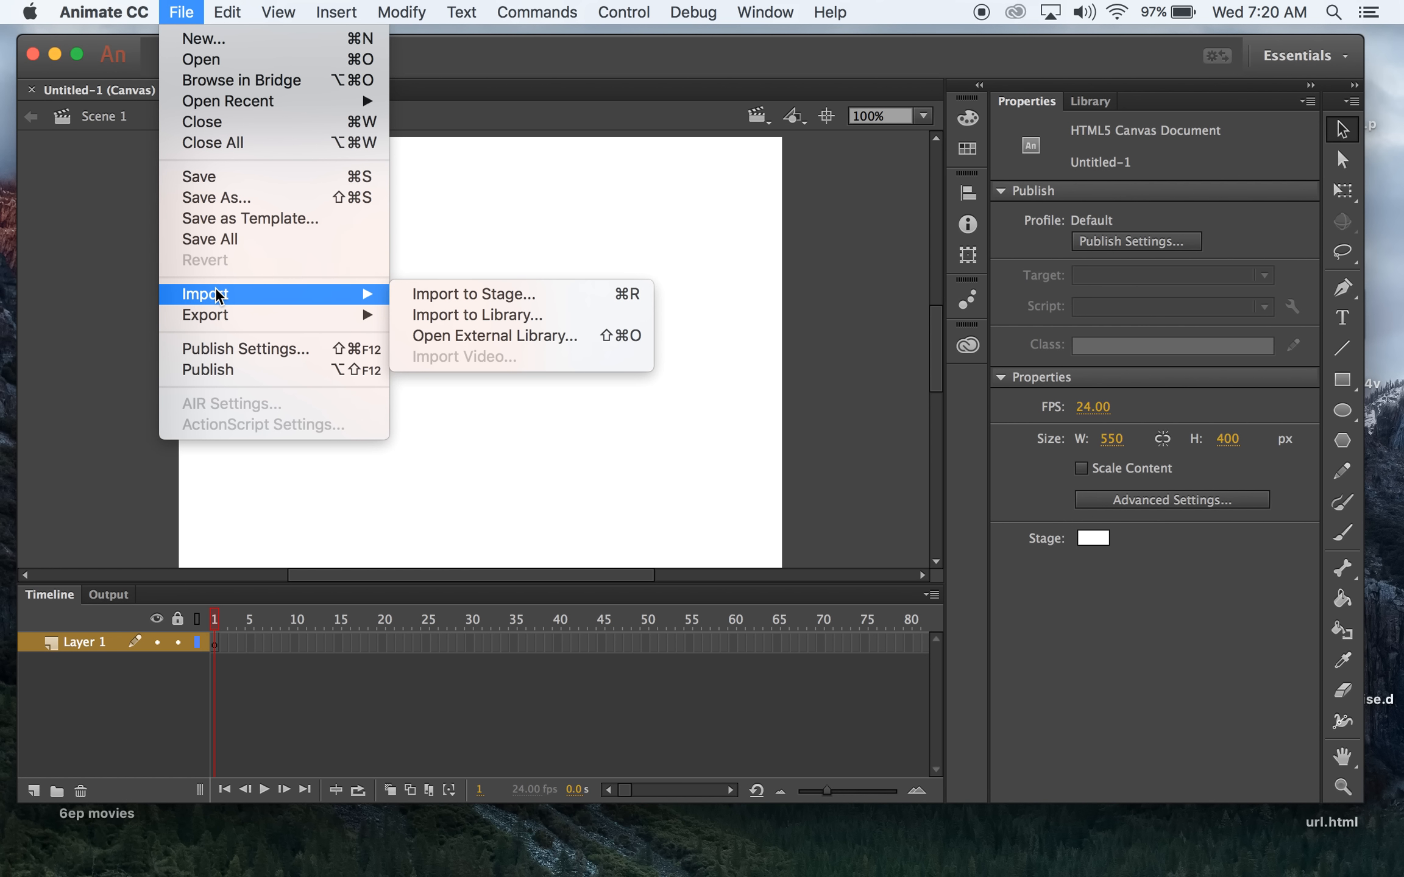
{"action": "left_click", "coordinate": [447, 295]}
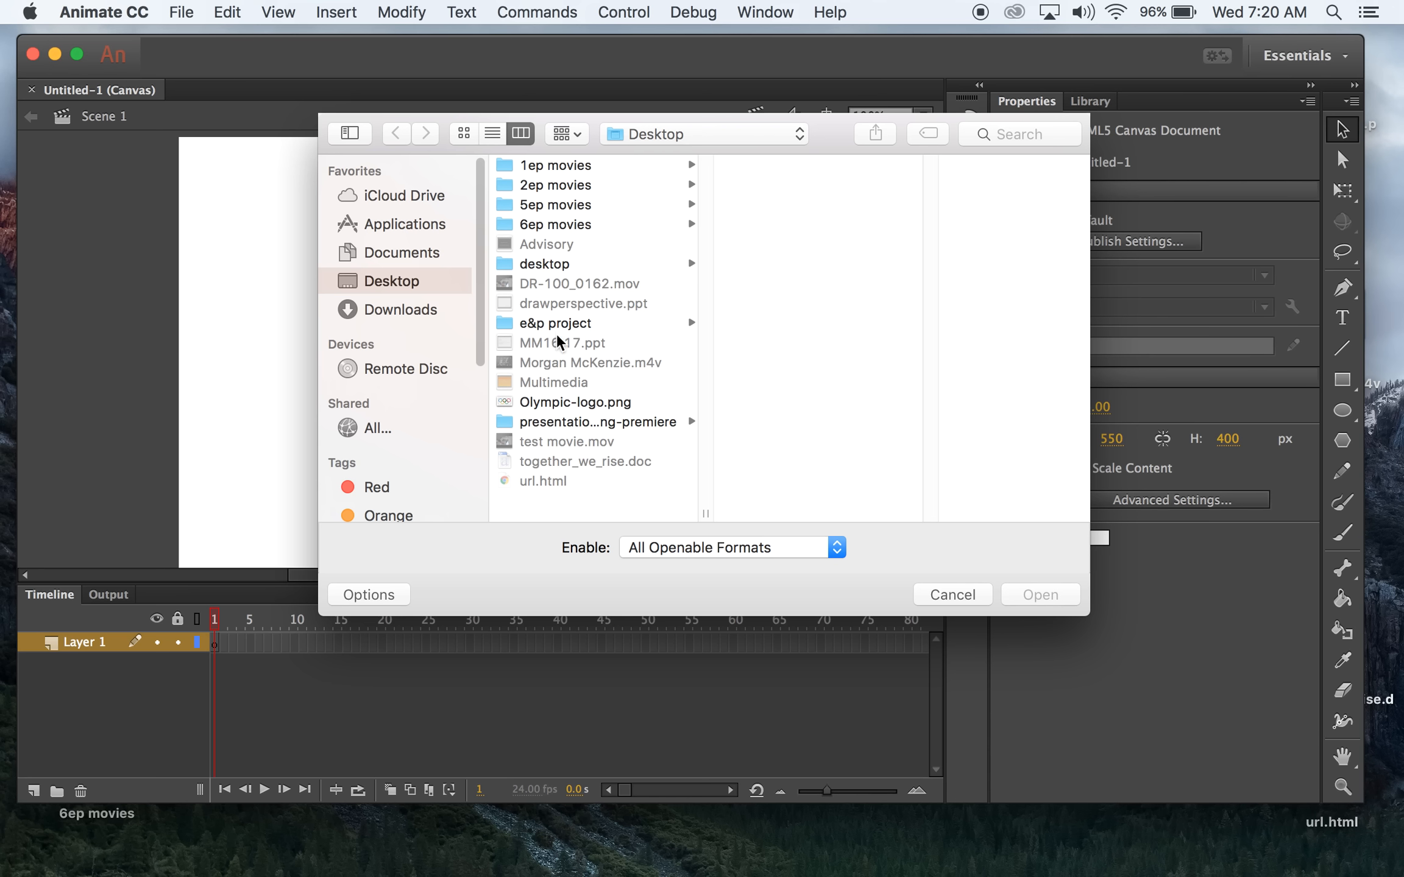
{"action": "left_click", "coordinate": [508, 404]}
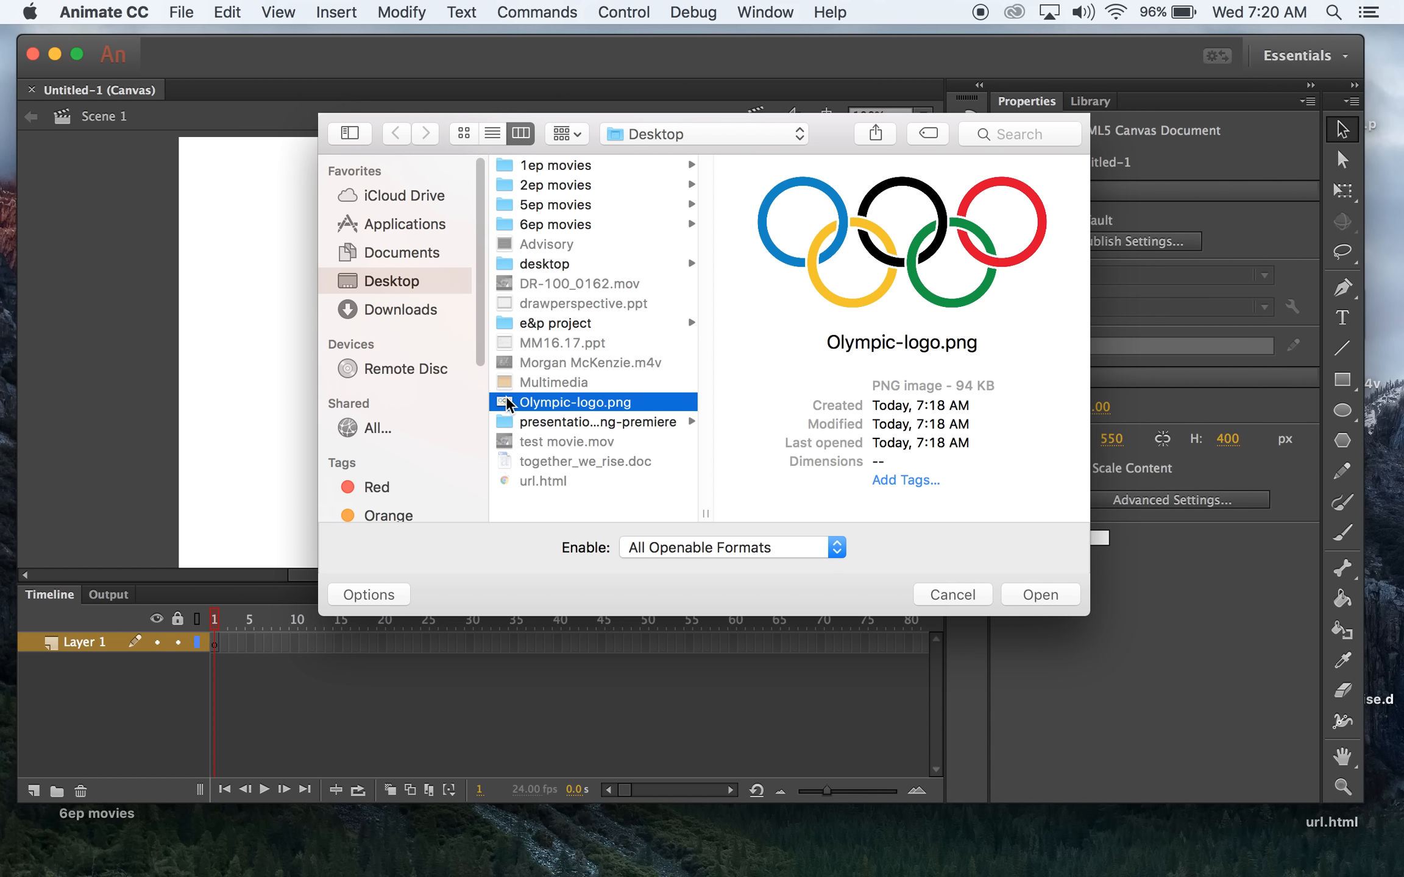
{"action": "left_click", "coordinate": [1041, 595]}
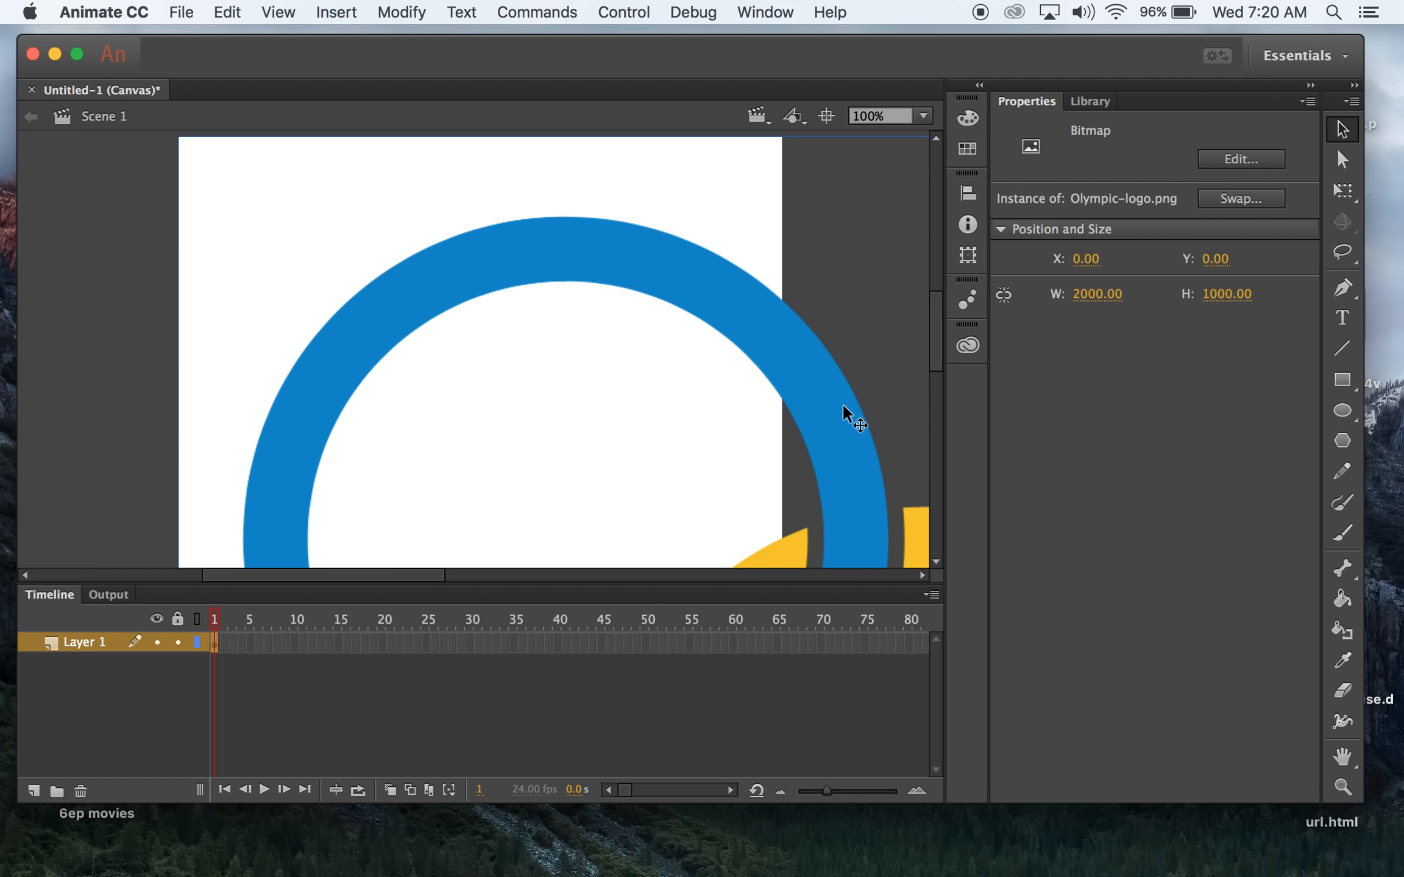
Scale the imported logo down proportionally about its center to about 544 × 272 px with Free Transform.
{"action": "key", "text": "super+minus"}
{"action": "key", "text": "super+minus"}
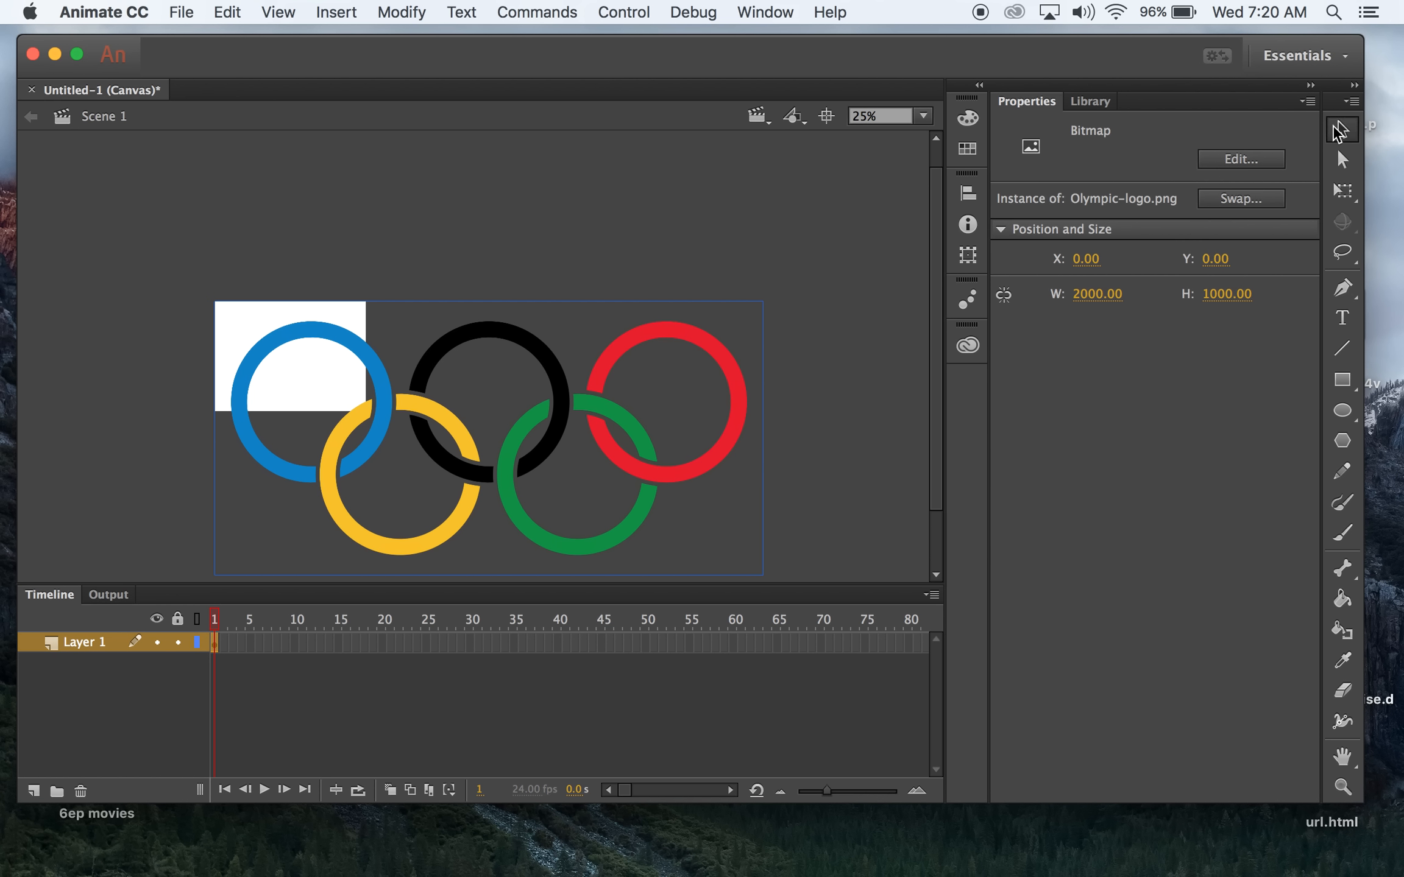
{"action": "left_click", "coordinate": [1343, 191]}
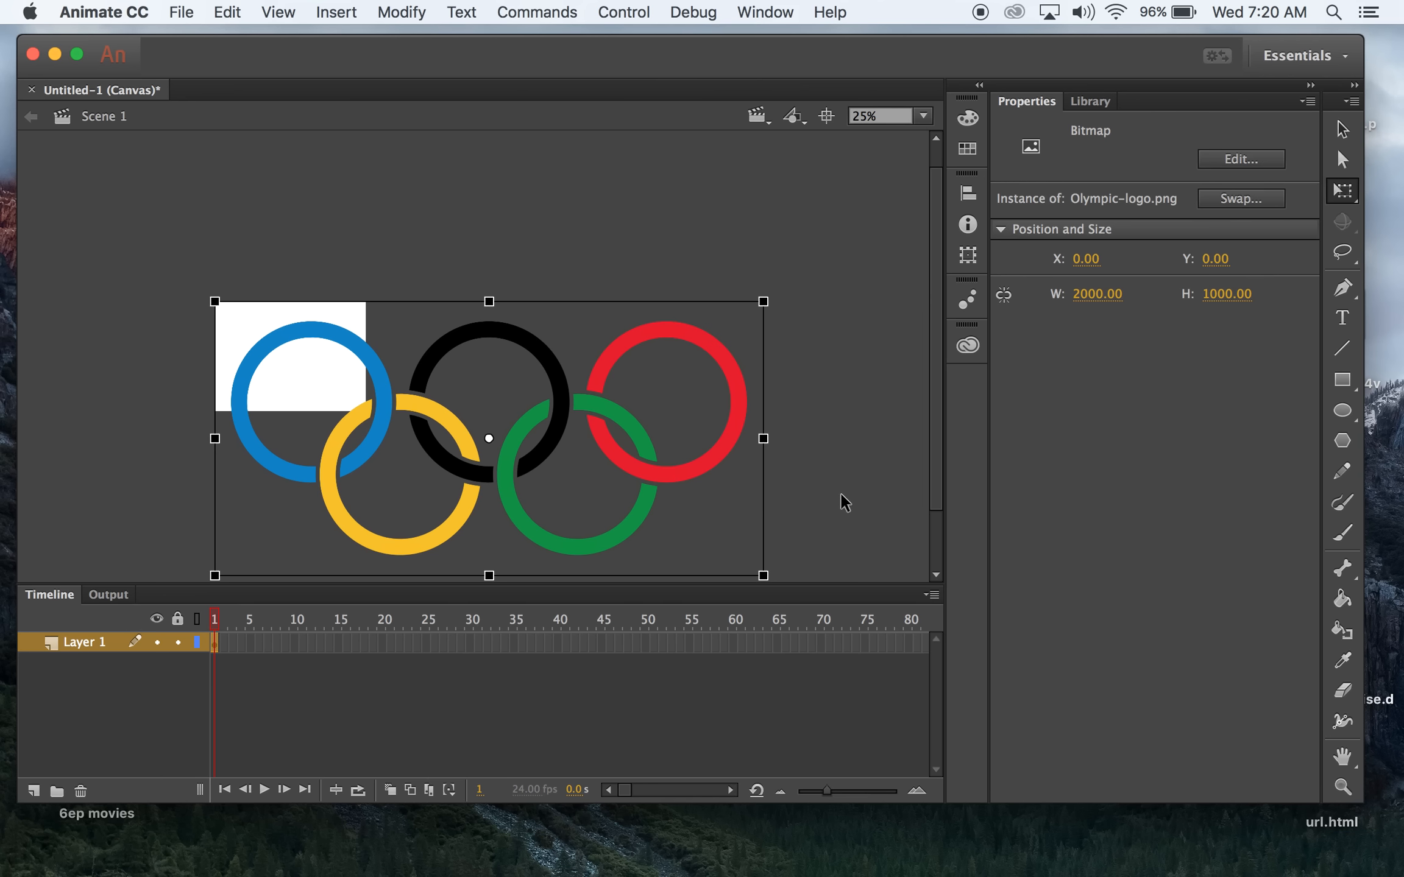
{"action": "scroll", "coordinate": [841, 500], "scroll_direction": "down", "scroll_amount": 3}
{"action": "scroll", "coordinate": [841, 500], "scroll_direction": "up", "scroll_amount": 2}
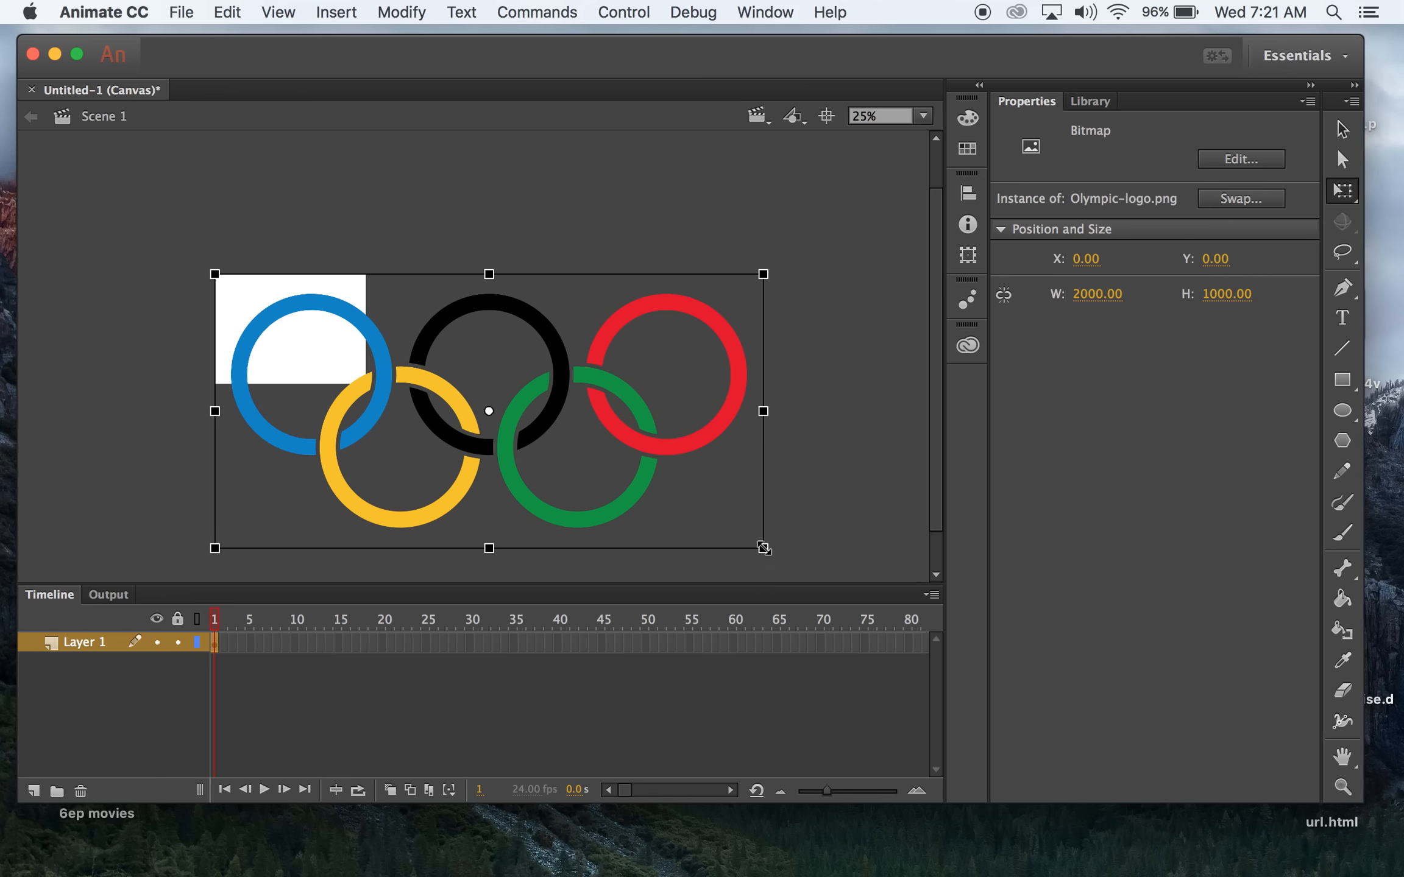
{"action": "left_click_drag", "start_coordinate": [764, 548], "coordinate": [570, 450]}
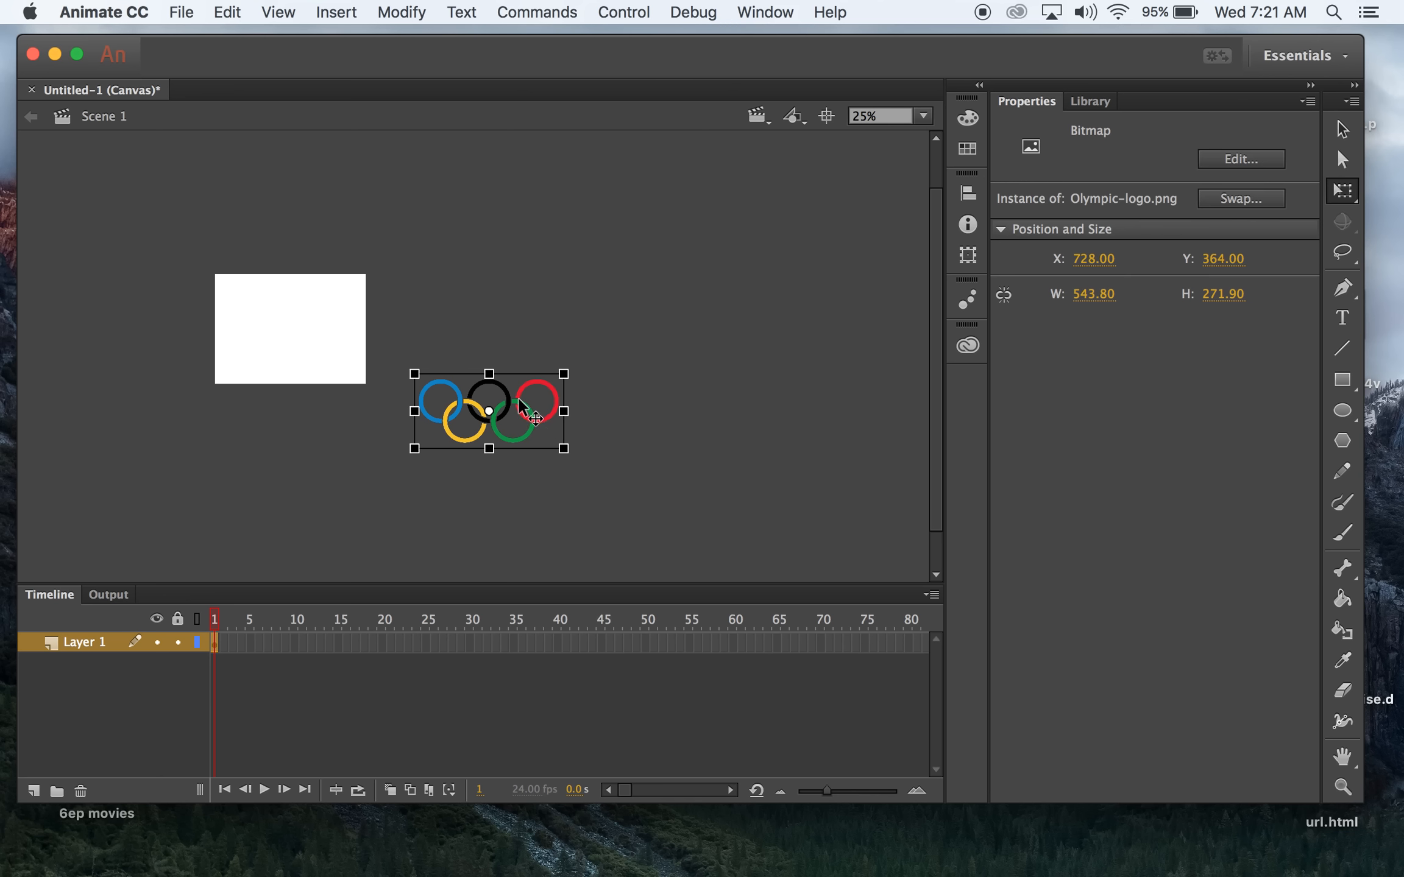
Move the scaled logo onto the white stage at X 0, Y 68 and switch back to the Selection tool.
{"action": "left_click_drag", "start_coordinate": [519, 401], "coordinate": [317, 322]}
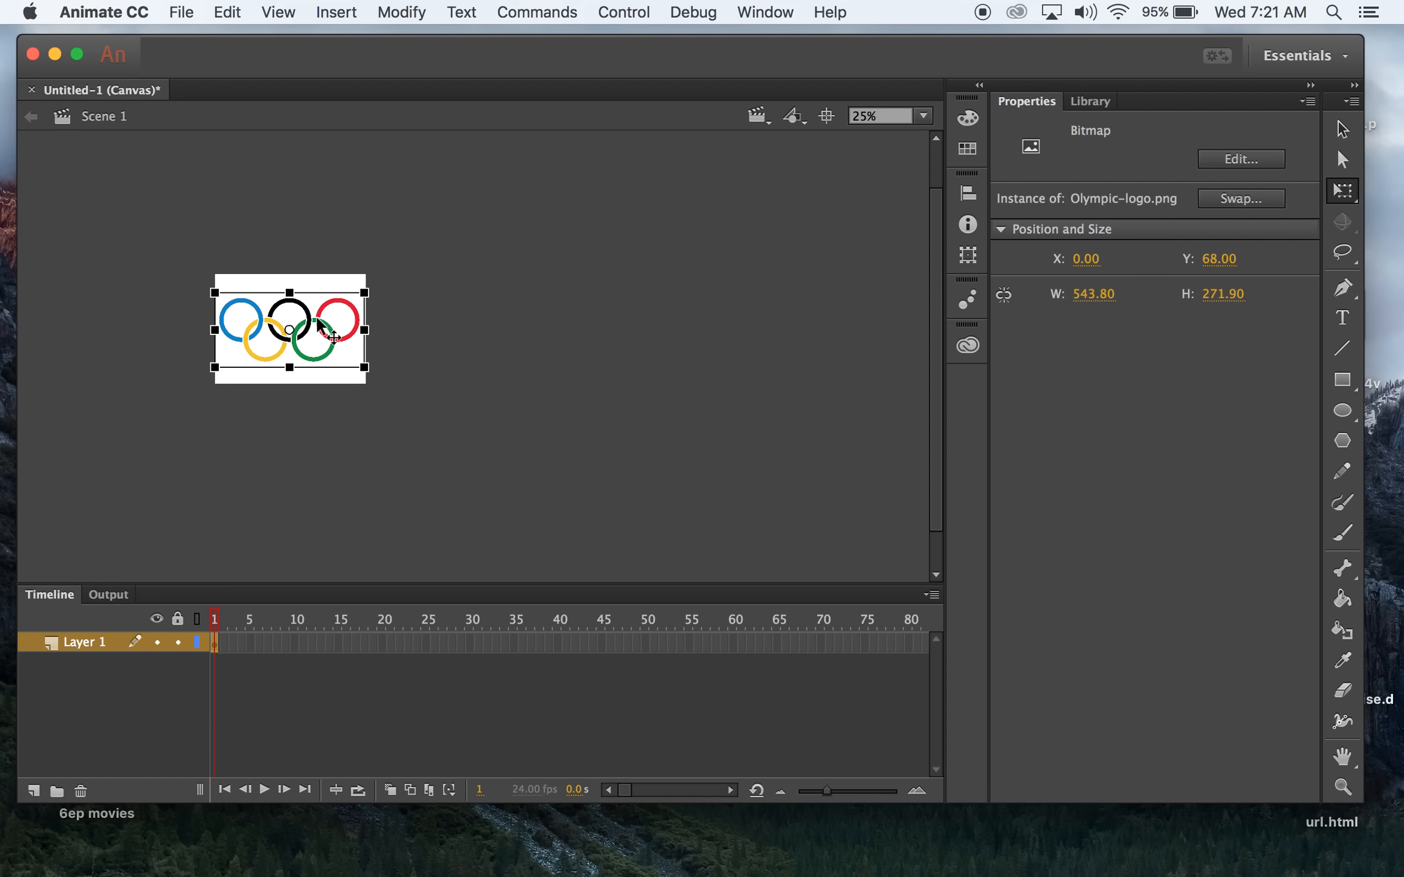
{"action": "key", "text": "super+equal"}
{"action": "key", "text": "super+equal"}
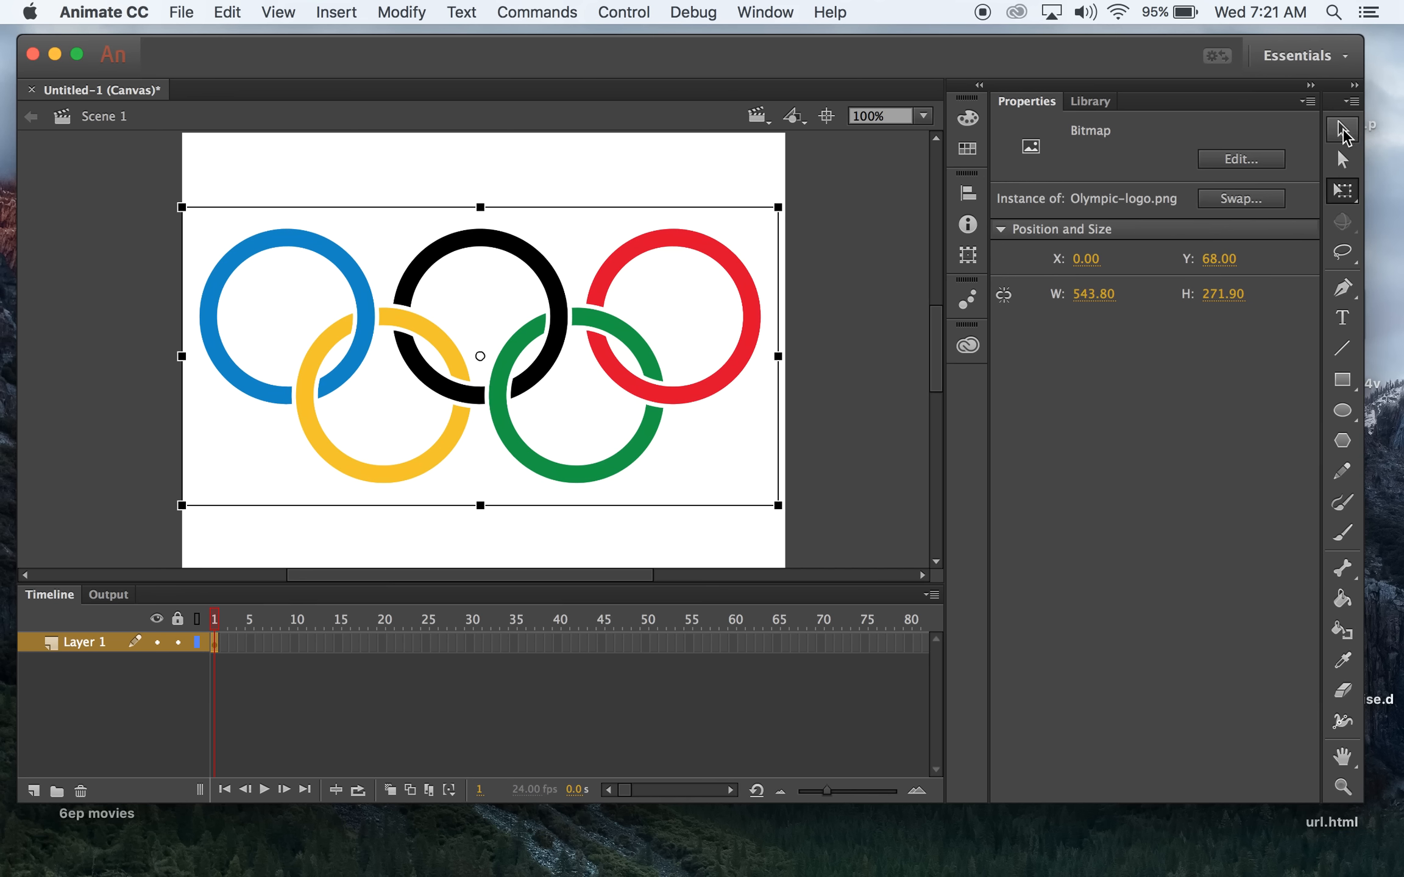
{"action": "left_click", "coordinate": [1343, 129]}
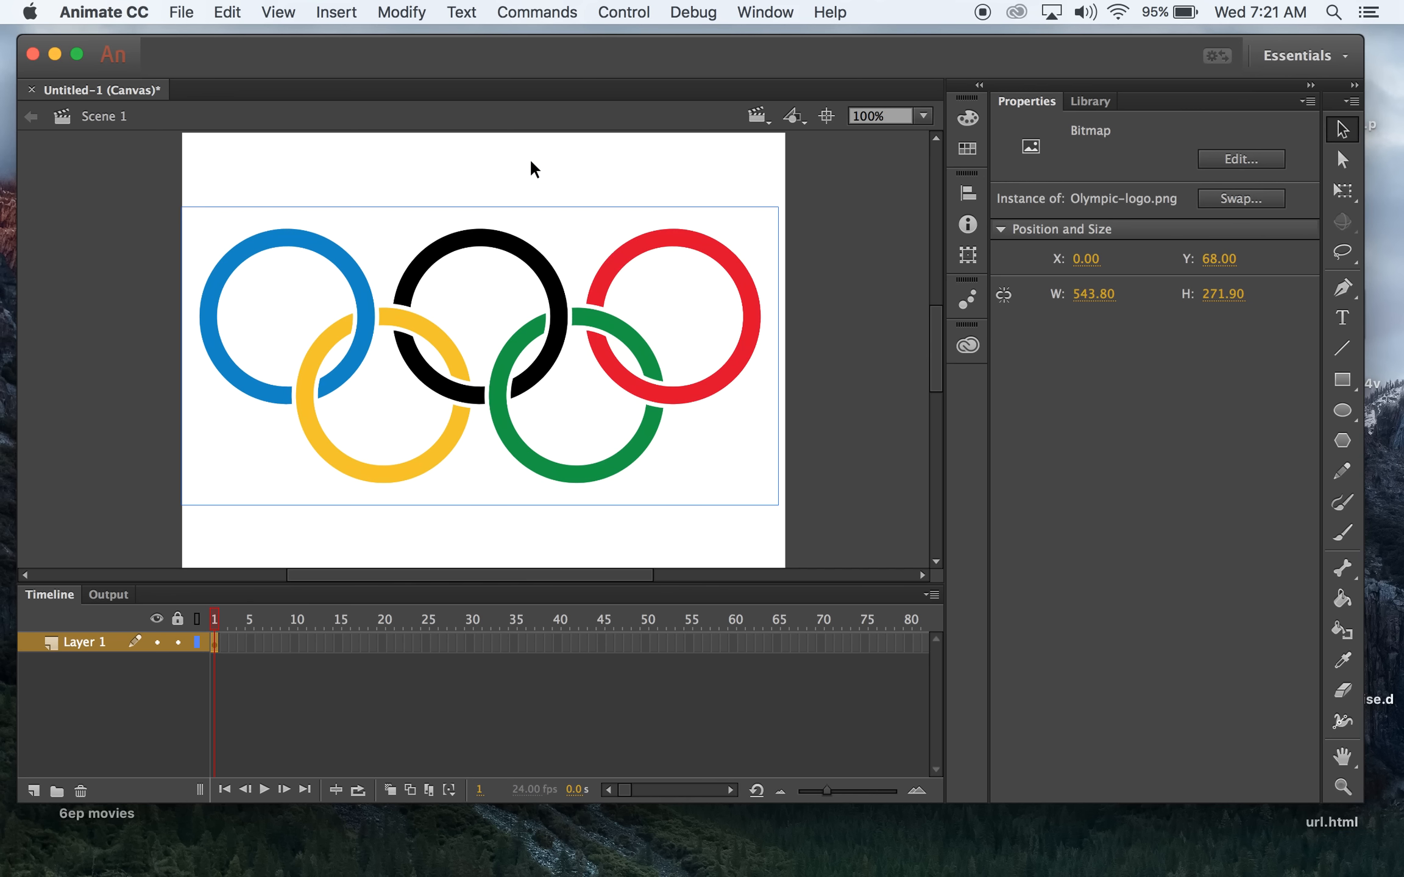
Trace the logo bitmap into vector shapes with color threshold 10, minimum area 20 pixels, and Normal corner threshold and curve fit, then deselect.
{"action": "left_click", "coordinate": [404, 7]}
{"action": "mouse_move", "coordinate": [421, 145]}
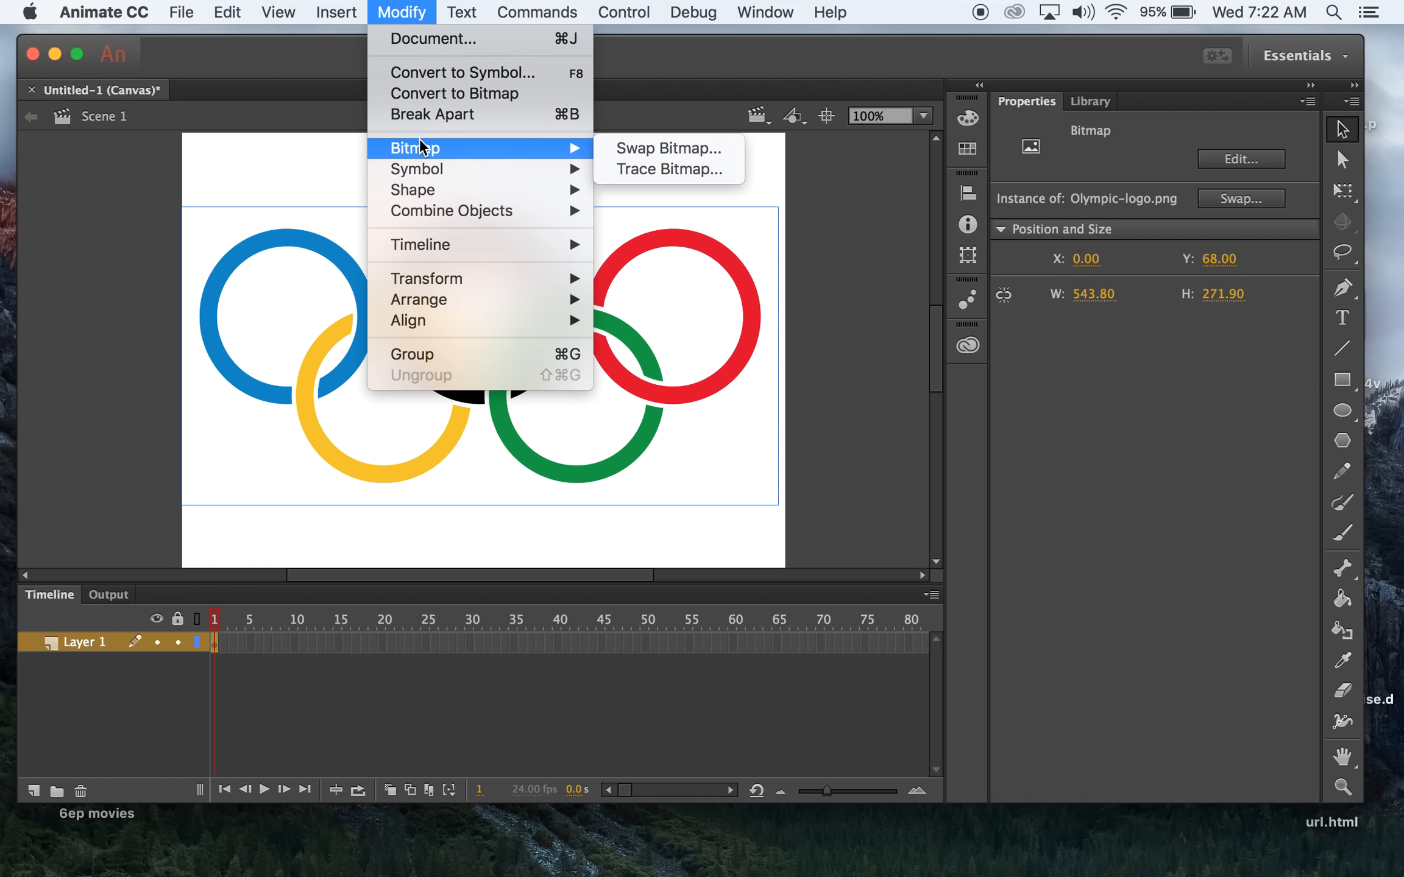
{"action": "left_click", "coordinate": [656, 168]}
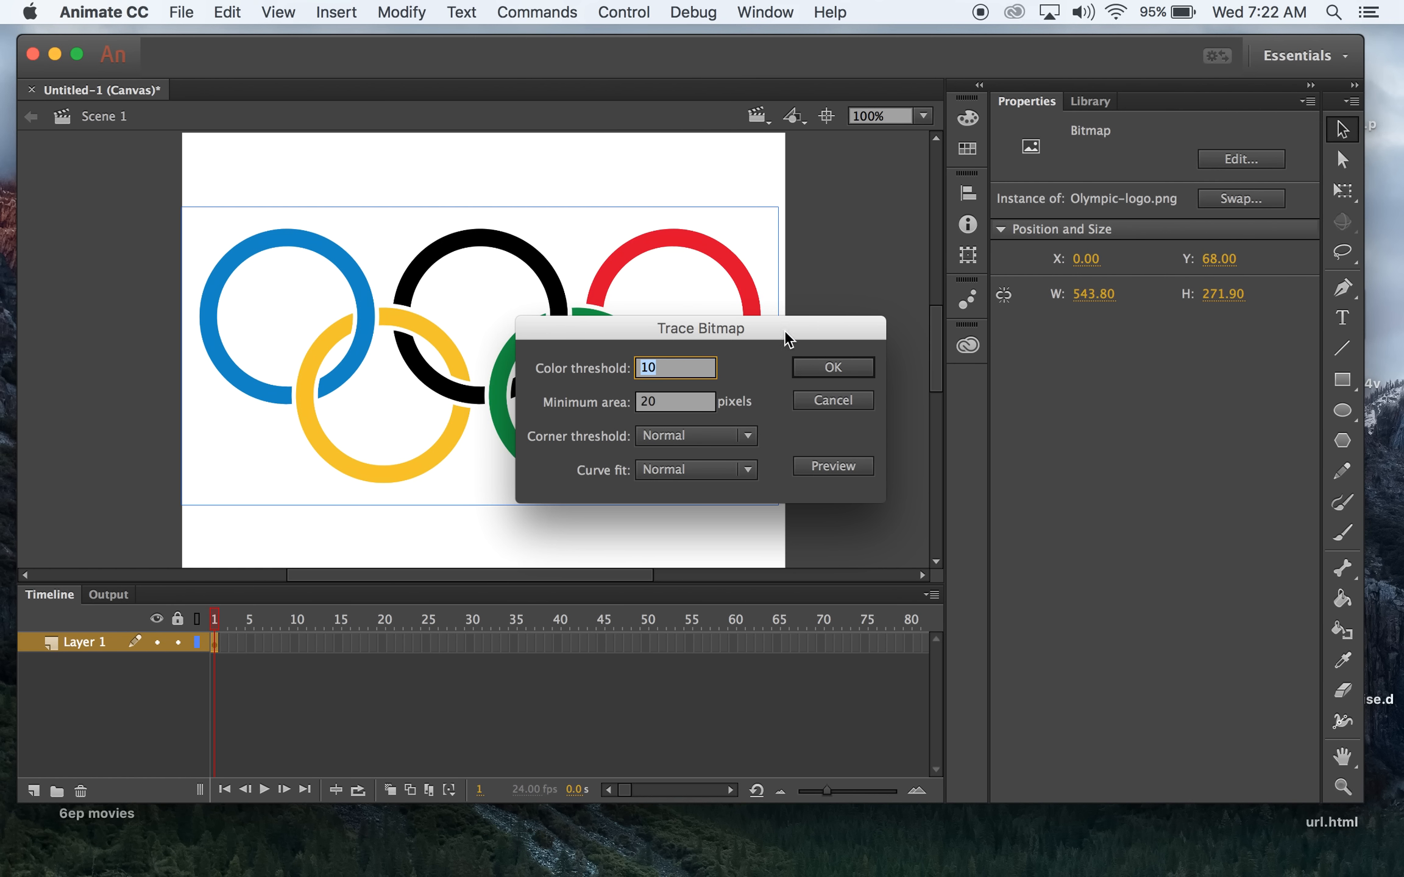
{"action": "mouse_move", "coordinate": [782, 322]}
{"action": "left_mouse_down"}
{"action": "mouse_move", "coordinate": [777, 150]}
{"action": "mouse_move", "coordinate": [727, 109]}
{"action": "left_mouse_up"}
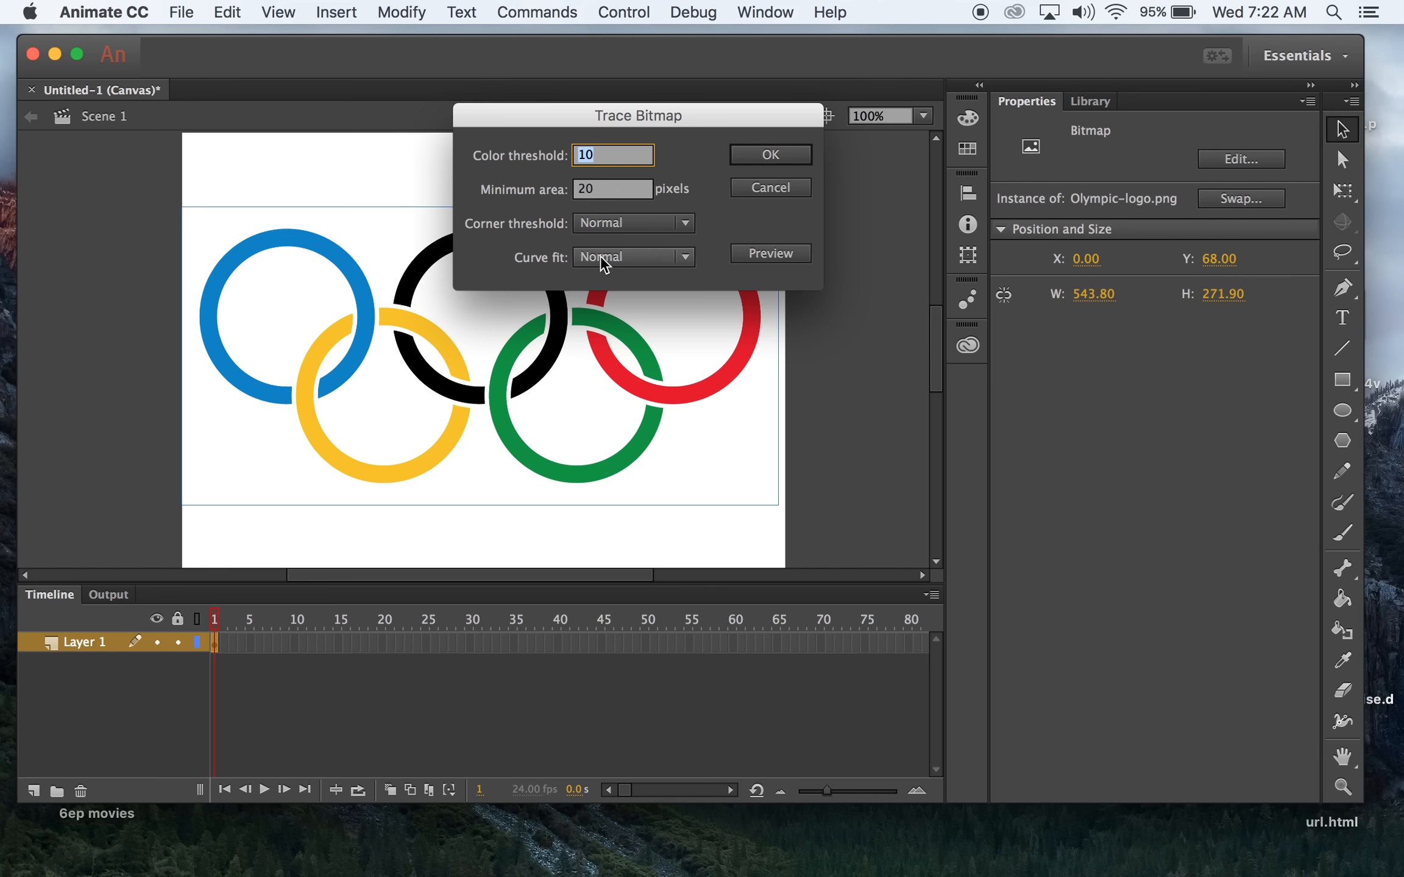
{"action": "left_click", "coordinate": [769, 157]}
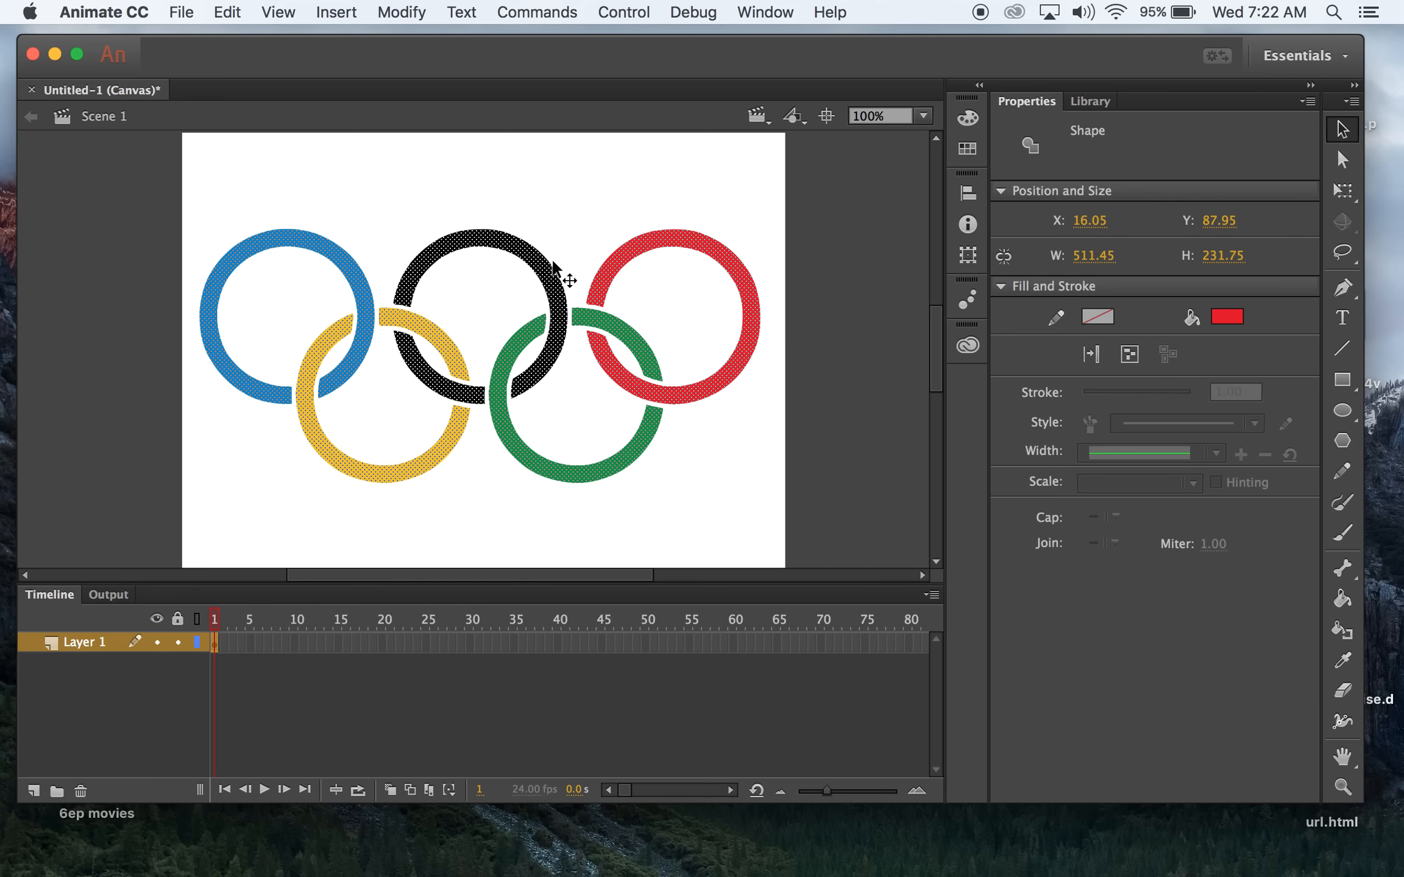
{"action": "left_click", "coordinate": [849, 242]}
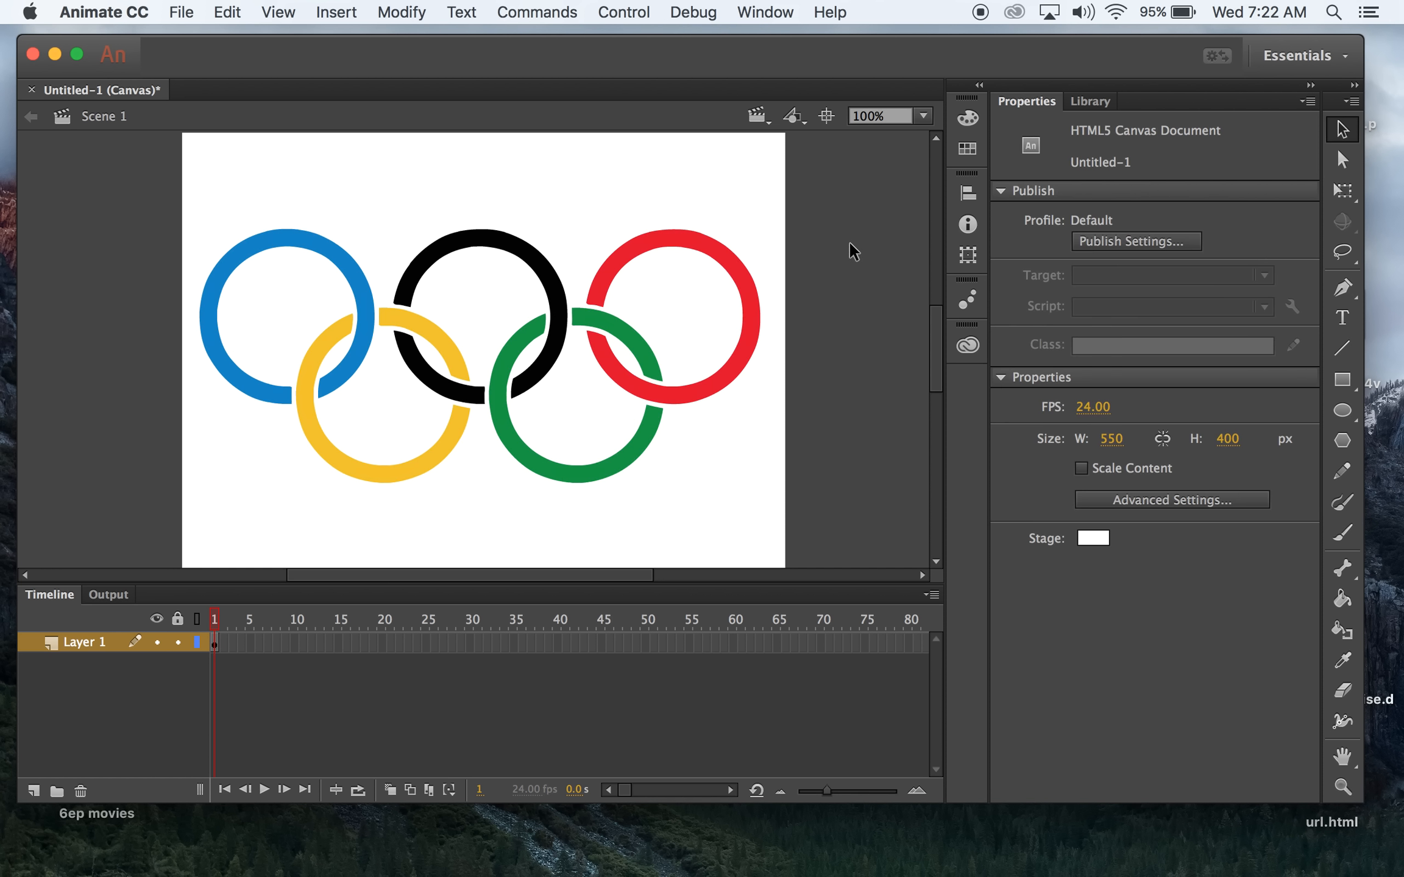
Convert the red ring shape to a graphic symbol named red.
{"action": "left_click", "coordinate": [629, 261]}
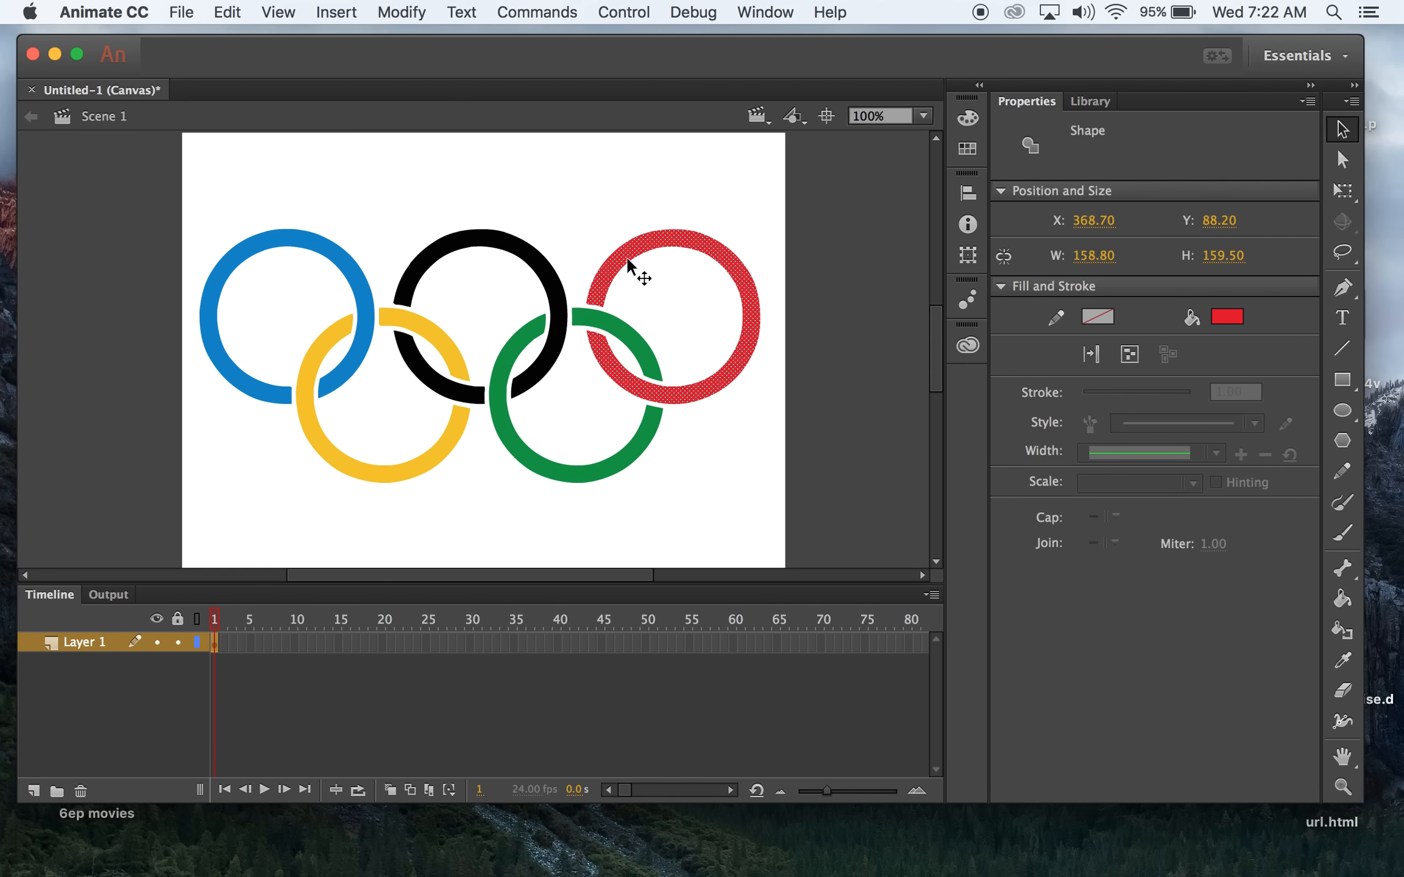
{"action": "left_click", "coordinate": [710, 164]}
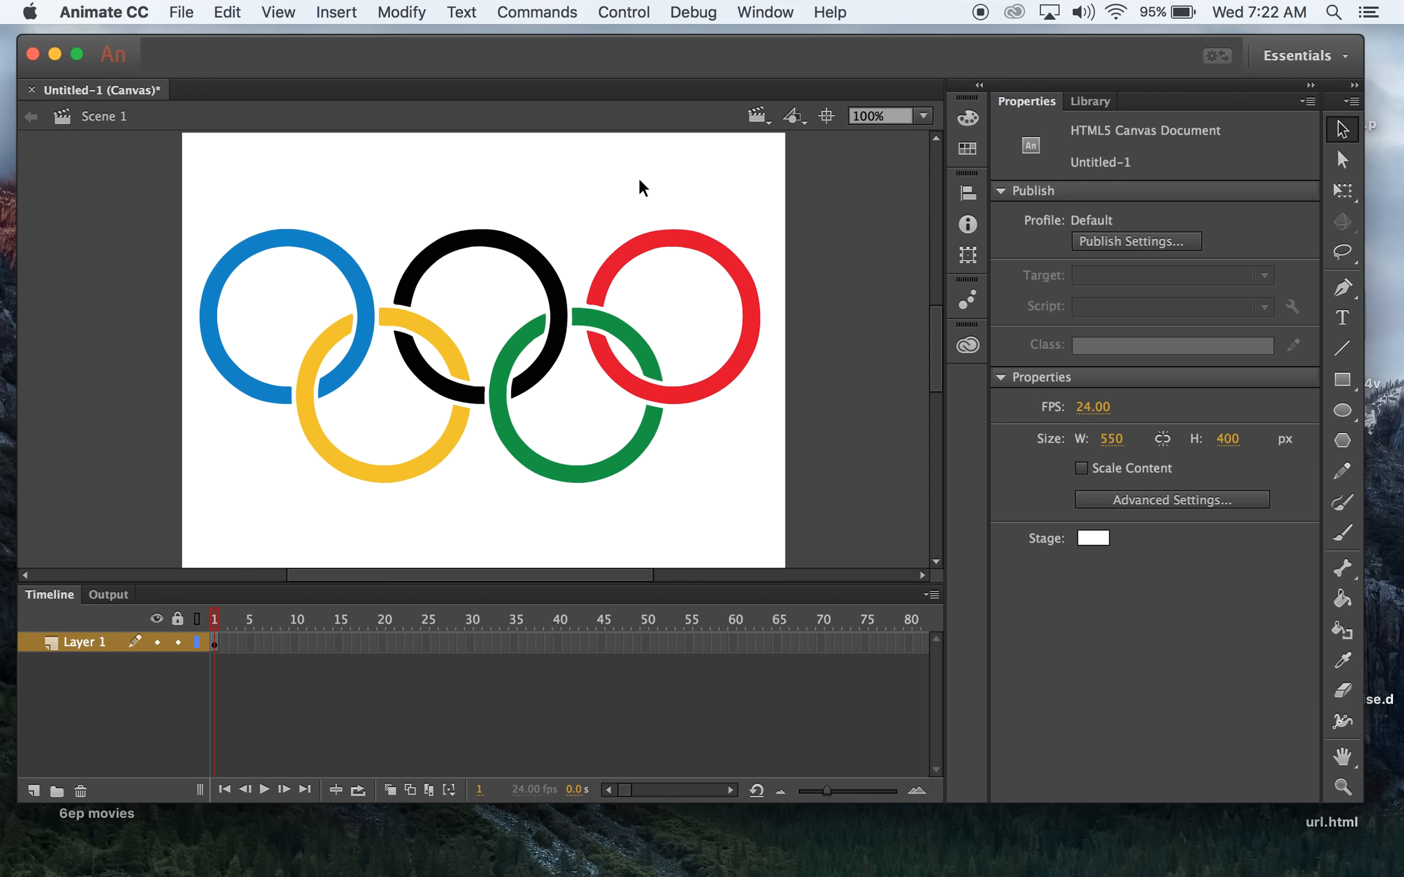
{"action": "left_click", "coordinate": [692, 240]}
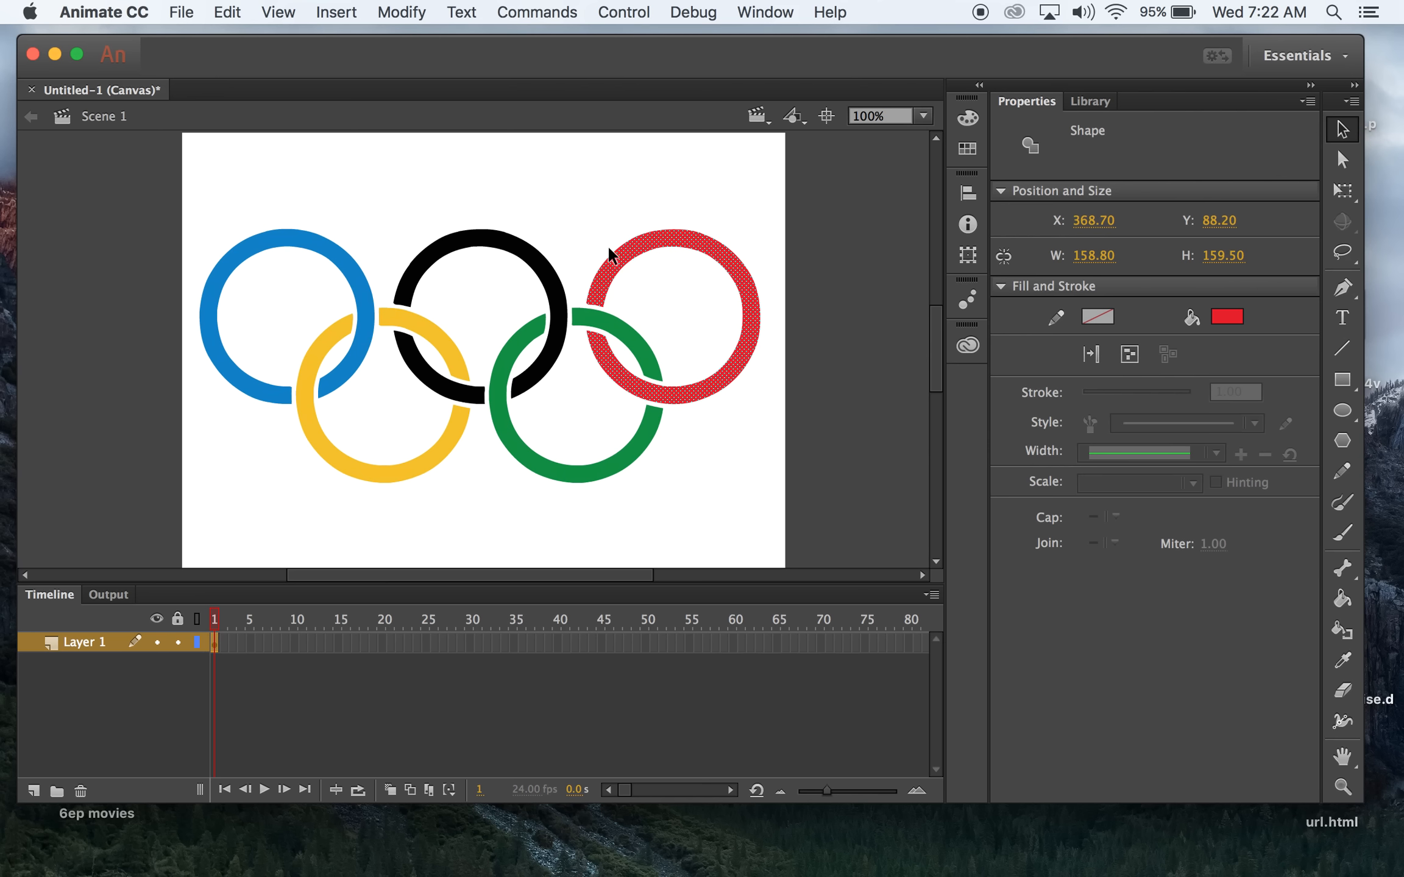
{"action": "left_click", "coordinate": [395, 12]}
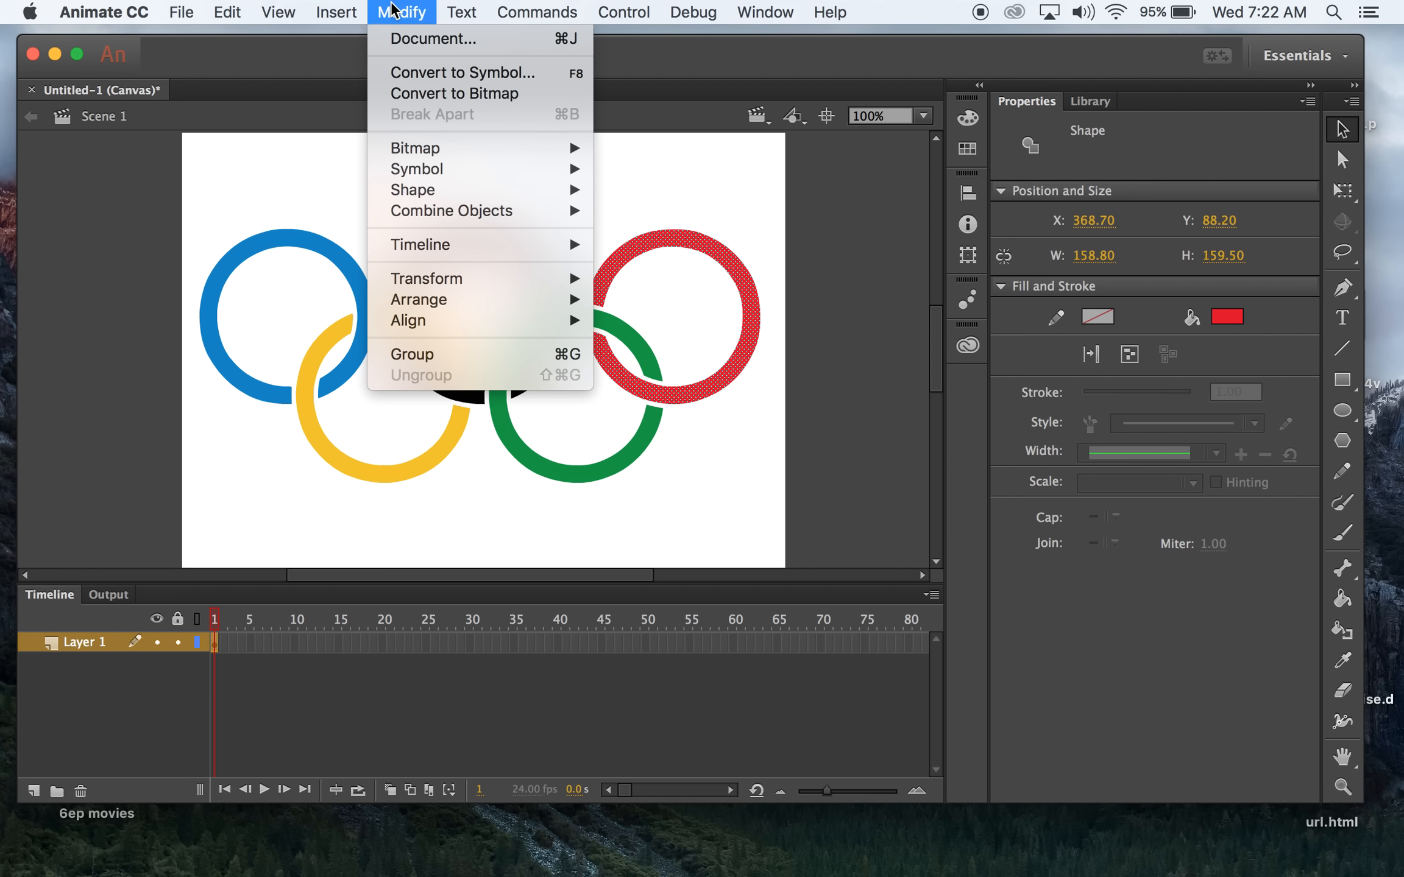
{"action": "left_click", "coordinate": [422, 72]}
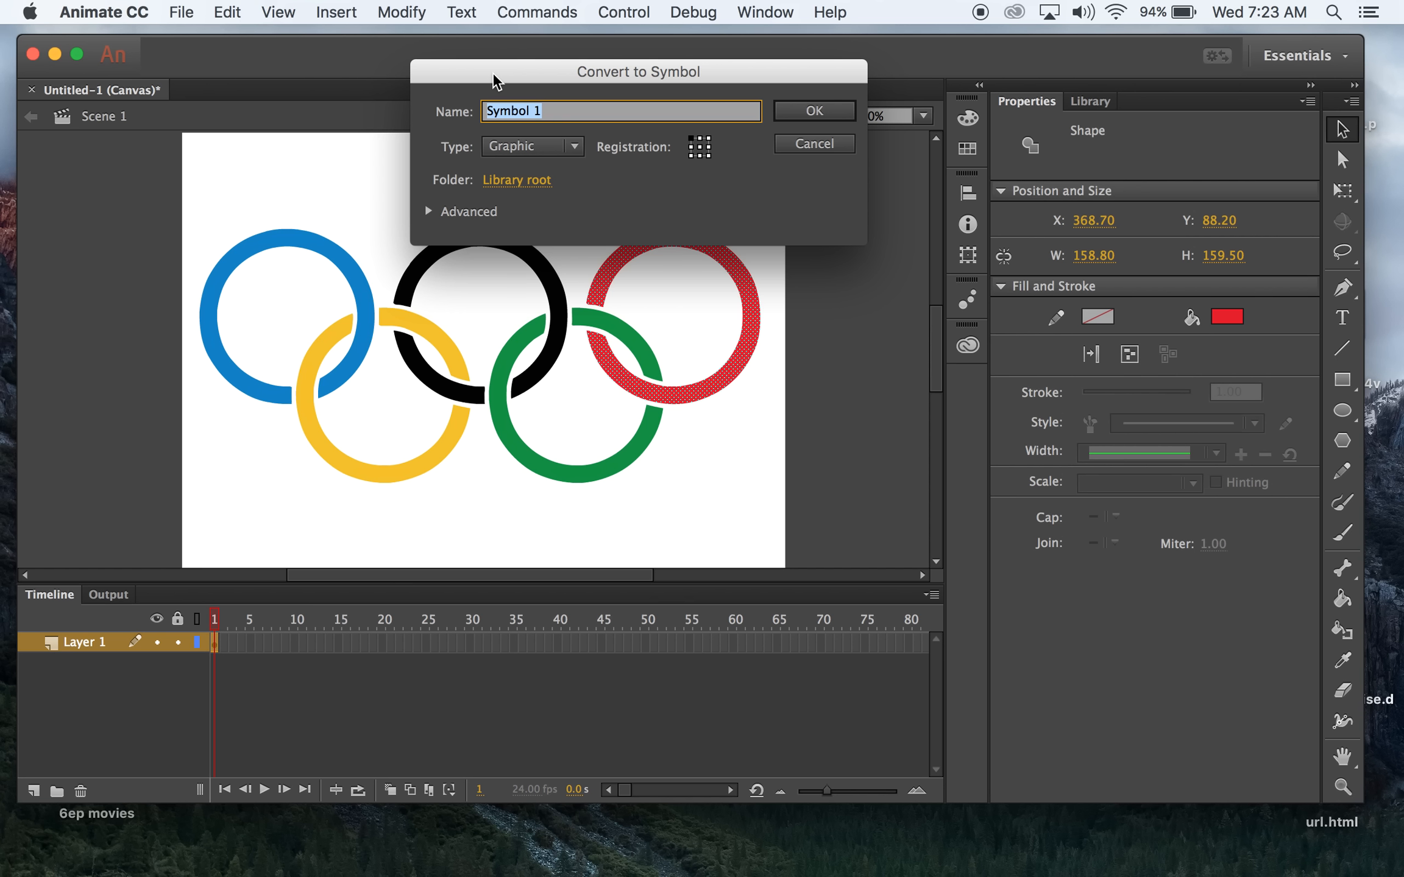
{"action": "type", "text": "red"}
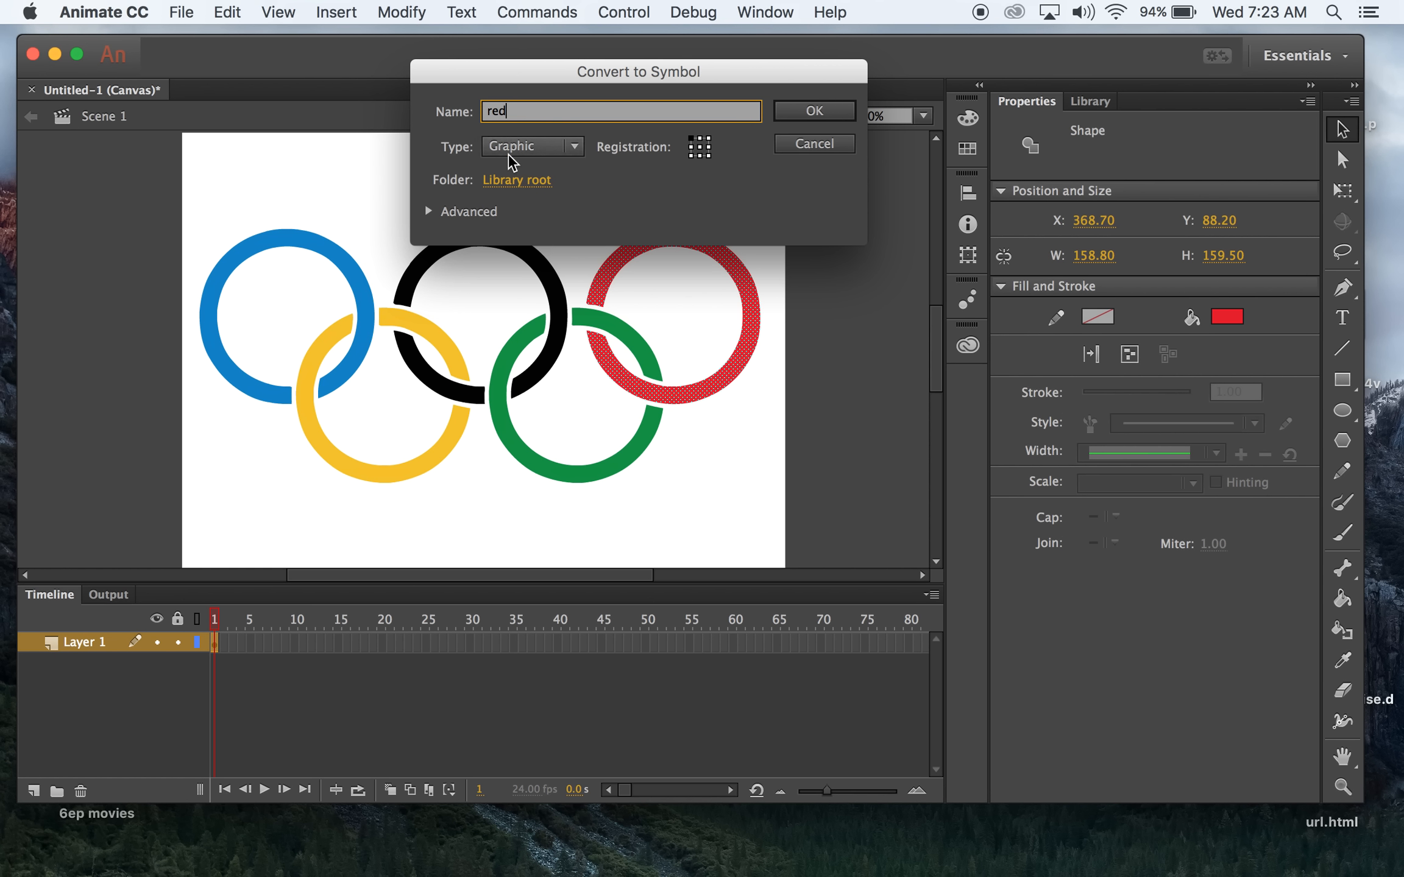
{"action": "left_click", "coordinate": [815, 111]}
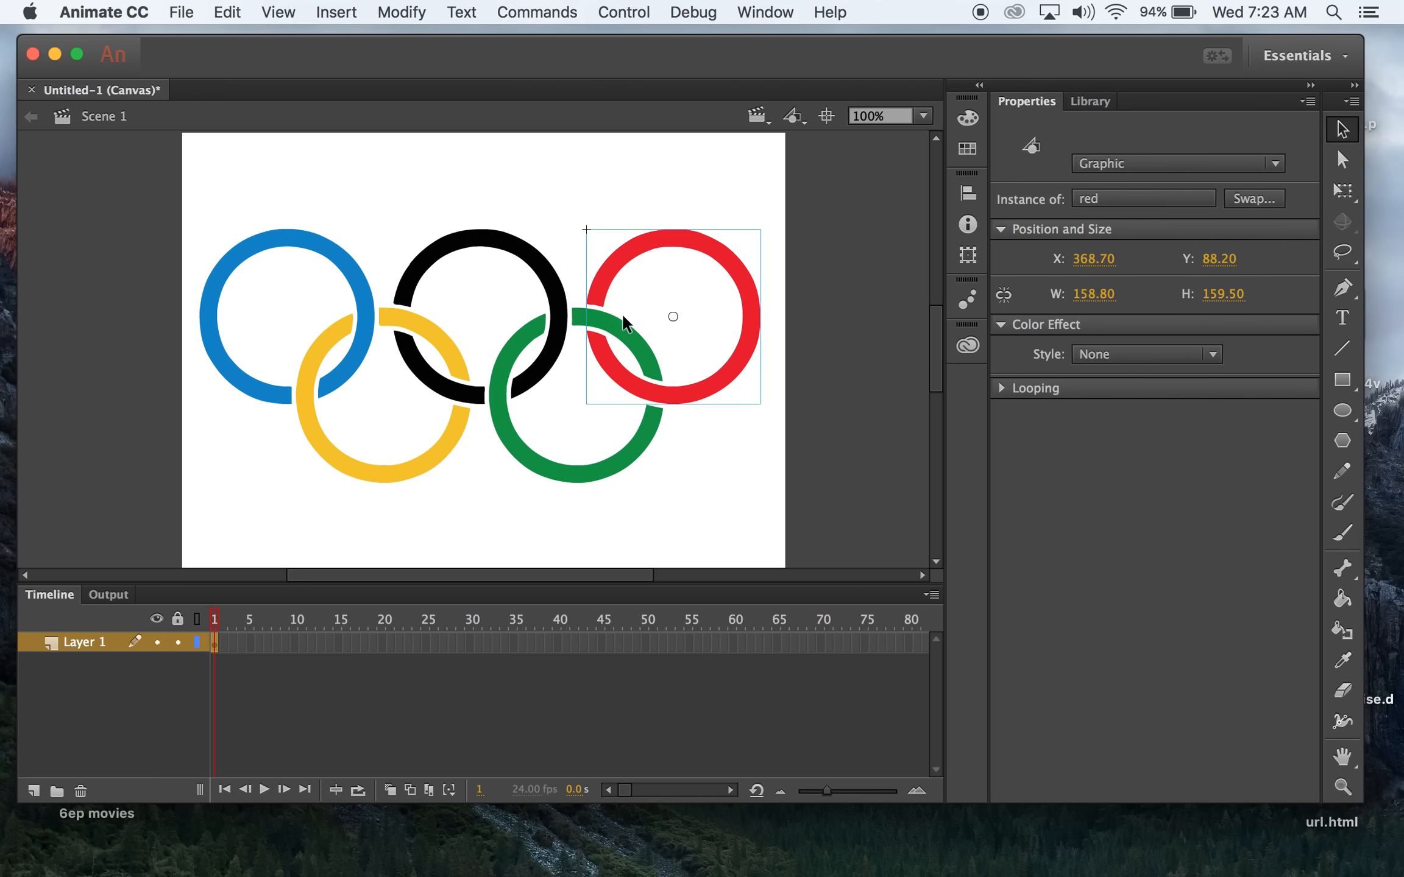
Select both pieces of the green ring together.
{"action": "left_click", "coordinate": [531, 458]}
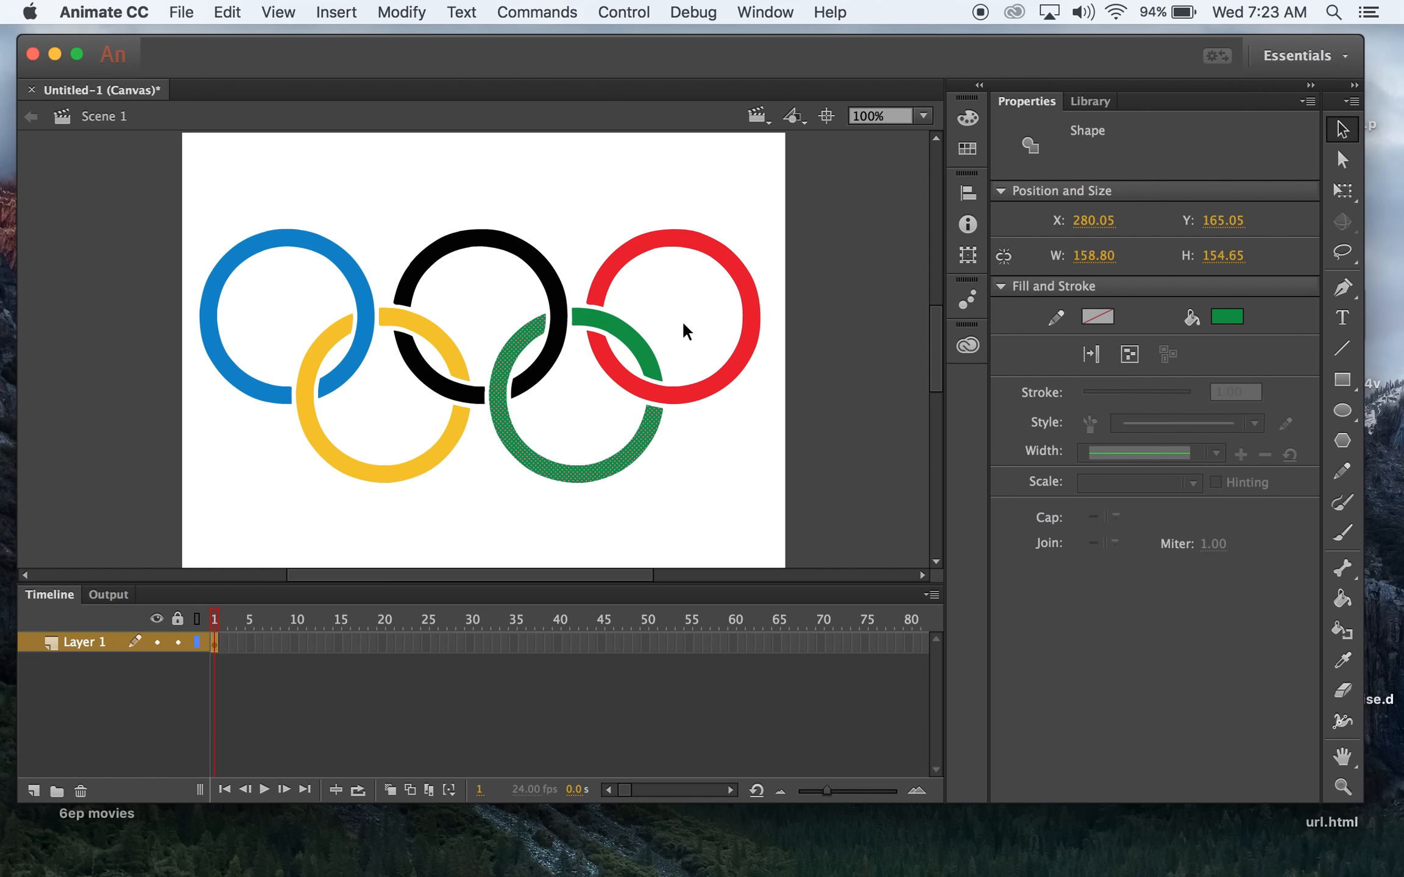
{"action": "left_click", "coordinate": [615, 327], "text": "shift"}
{"action": "key", "text": "alt+F9"}
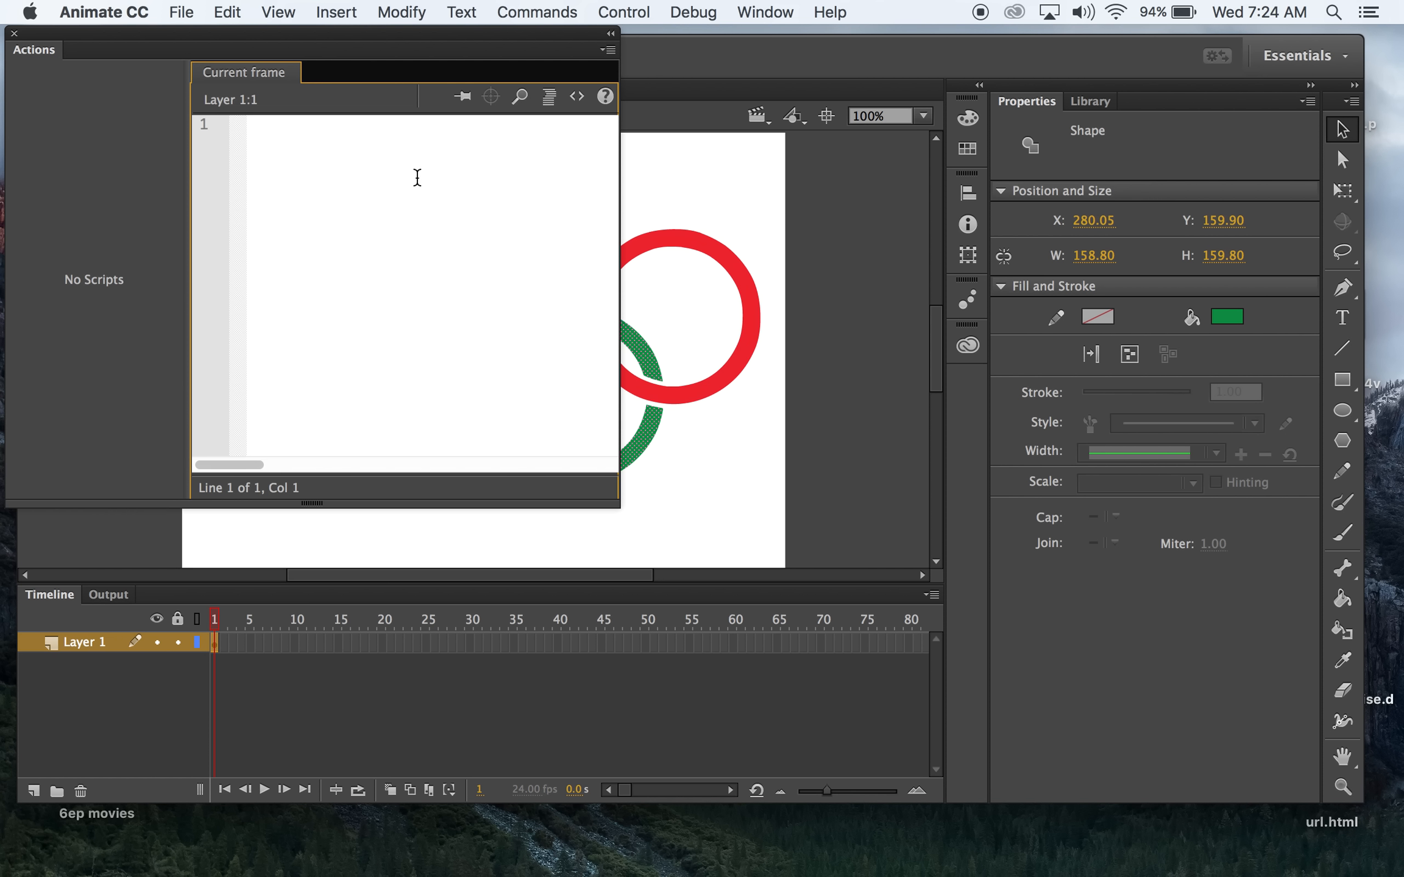
{"action": "left_click", "coordinate": [16, 32]}
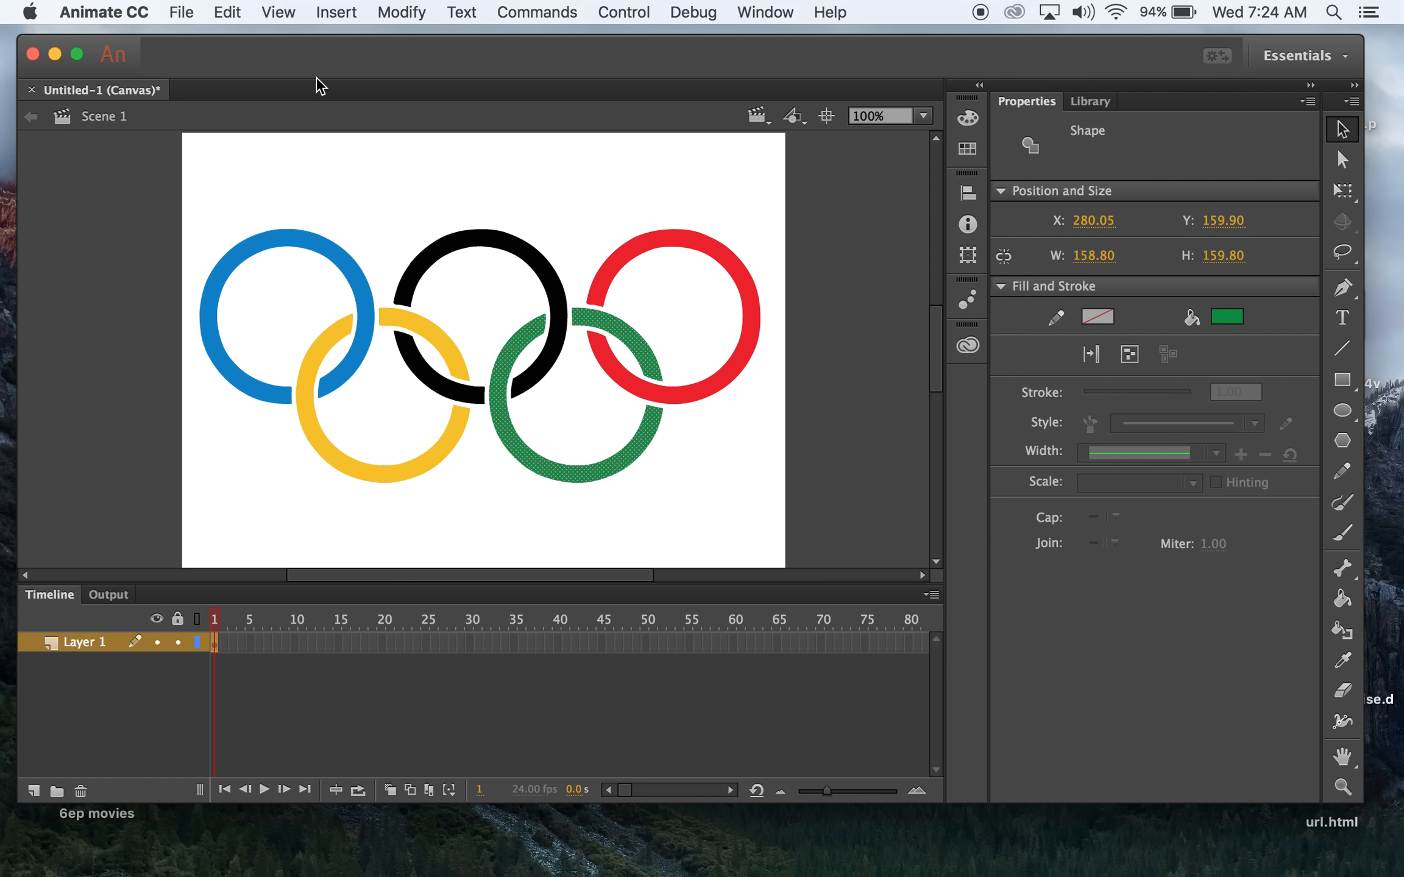
{"action": "key", "text": "F8"}
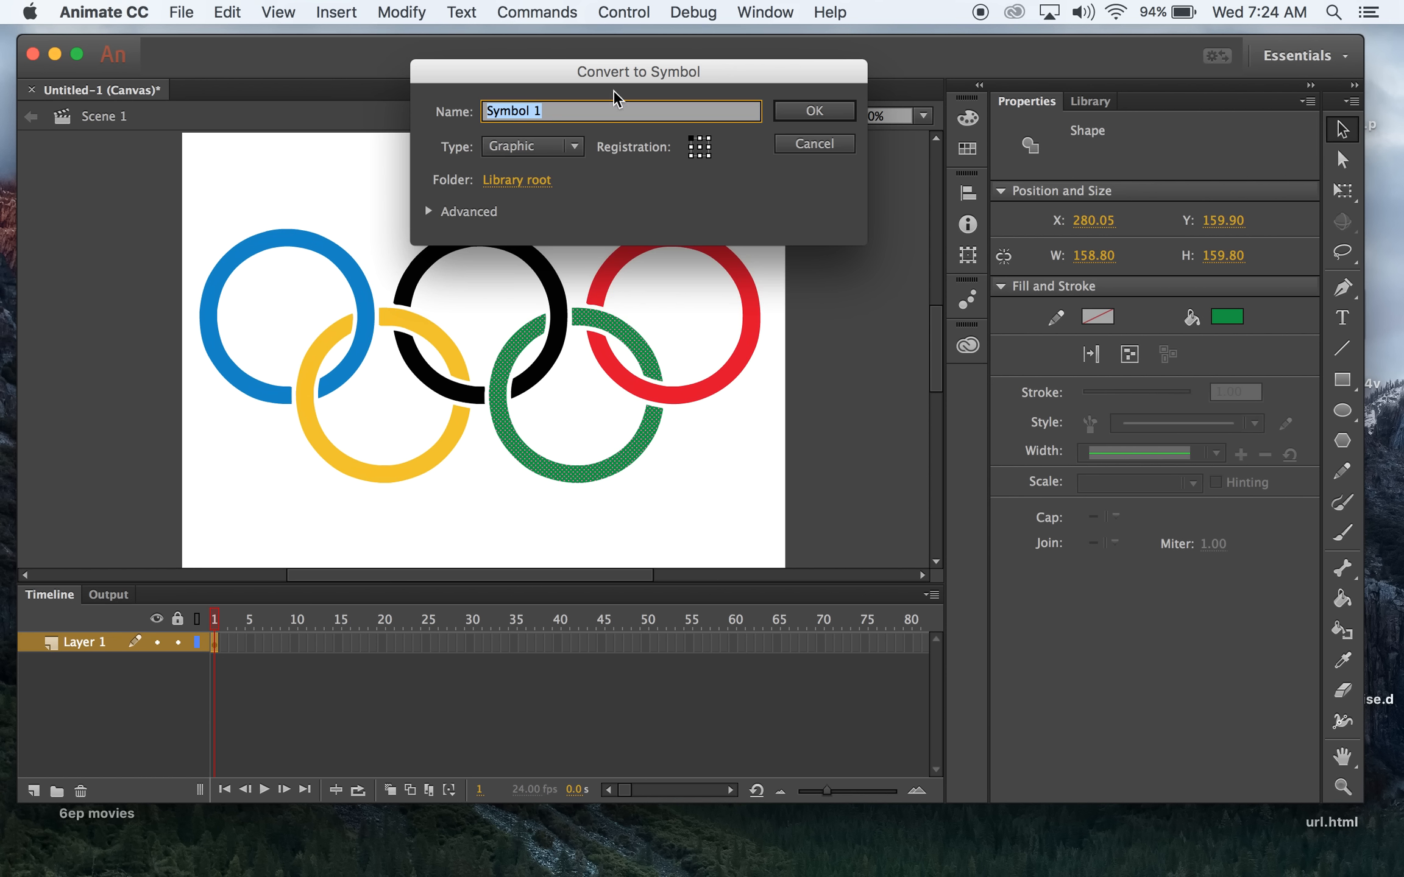
{"action": "left_click", "coordinate": [830, 140]}
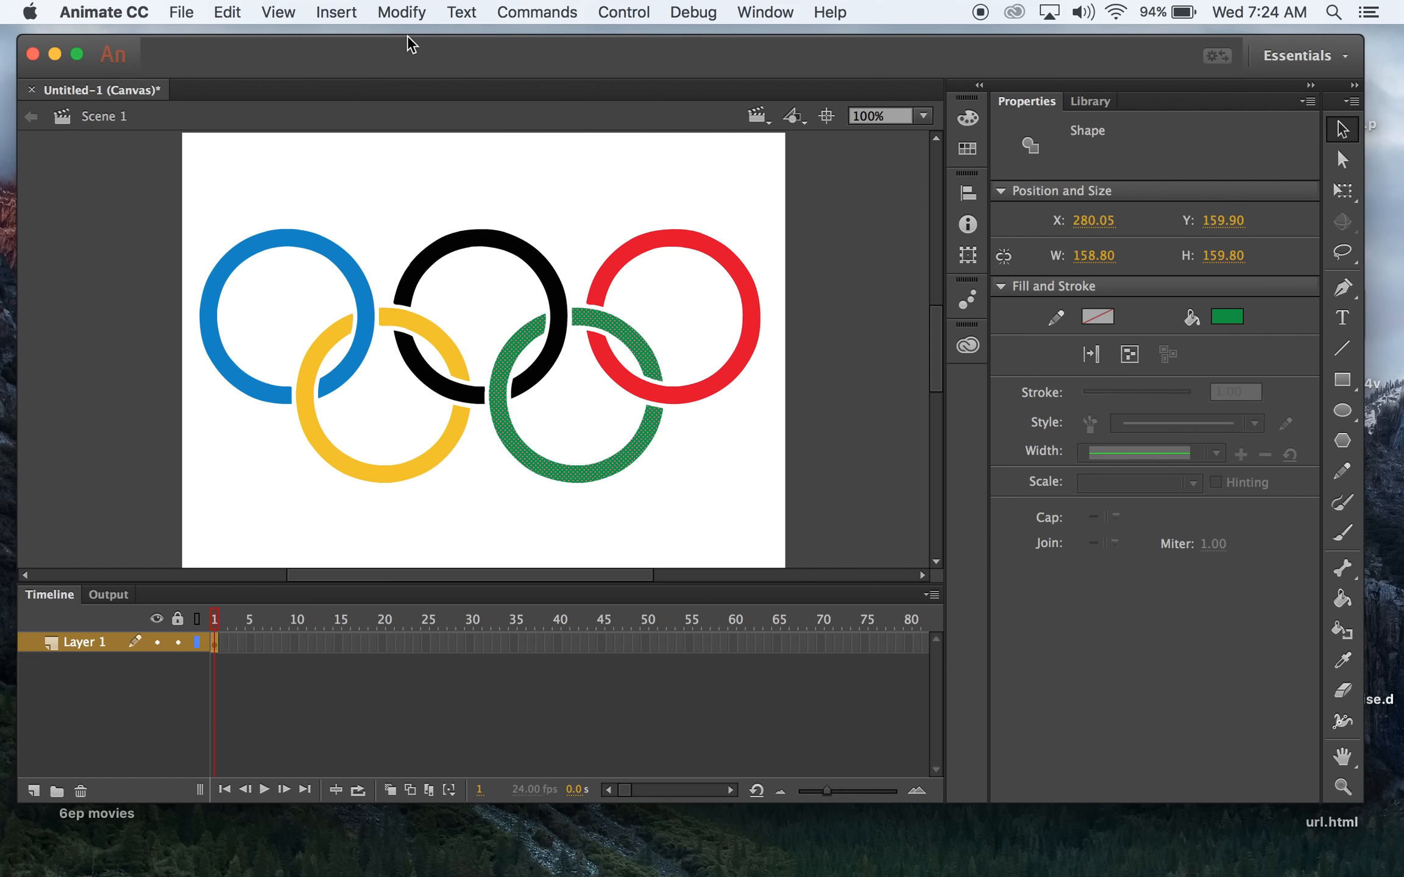
Convert the selected green ring pieces to a graphic symbol named green.
{"action": "left_click", "coordinate": [393, 10]}
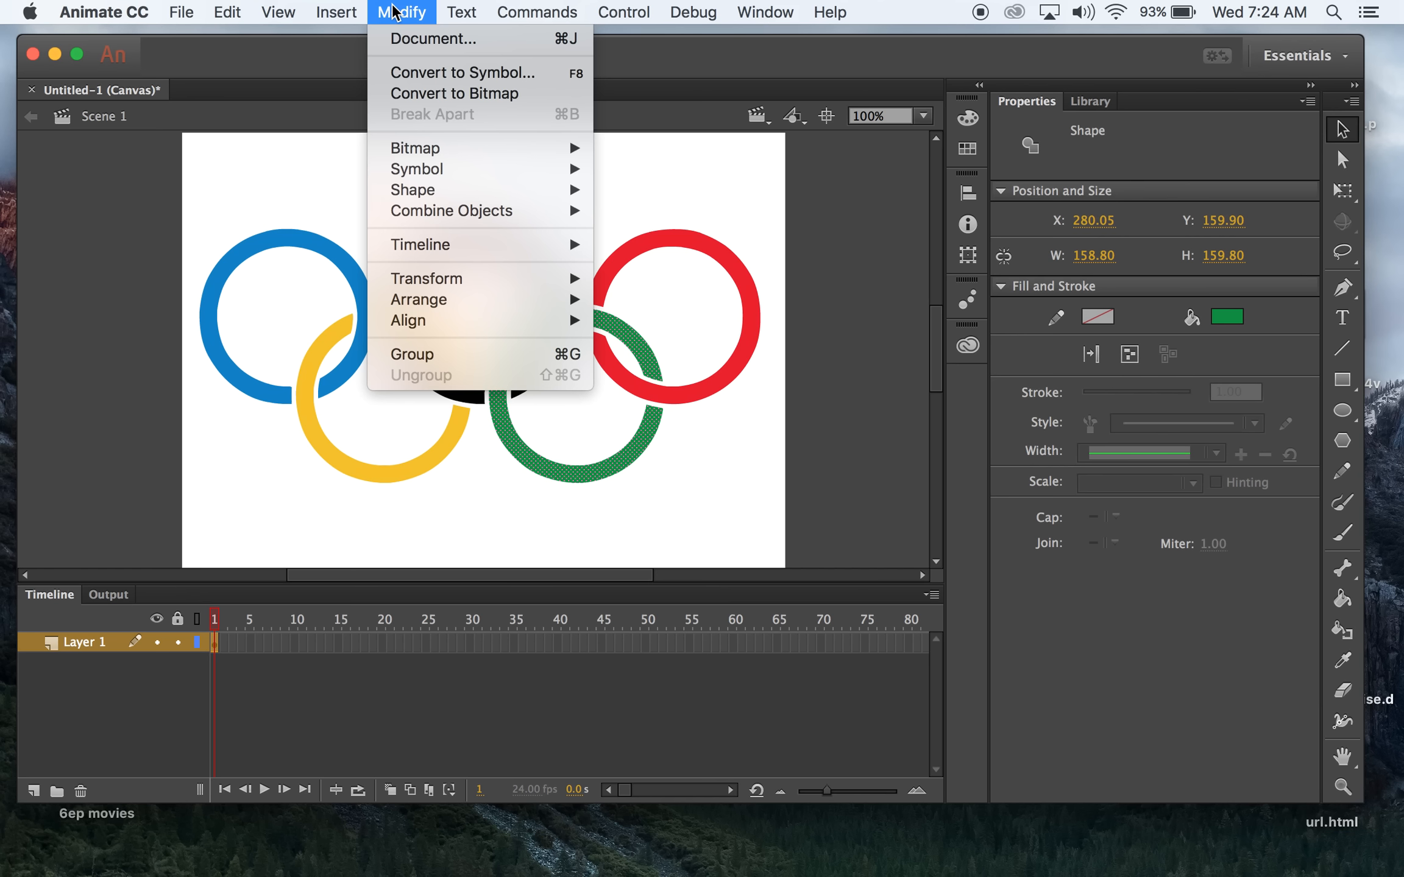
{"action": "left_click", "coordinate": [411, 73]}
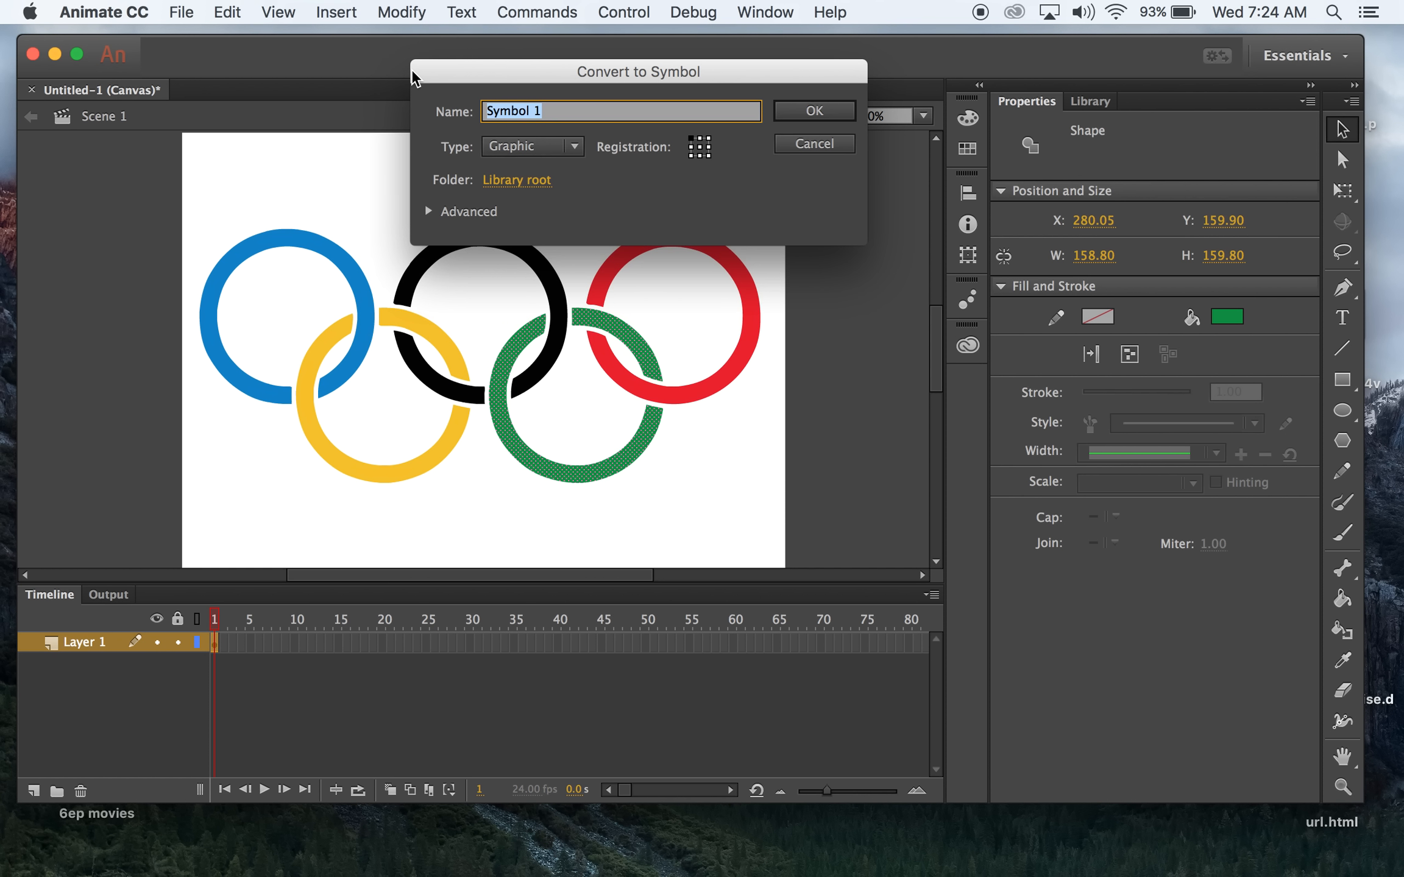
{"action": "type", "text": "green"}
{"action": "key", "text": "Return"}
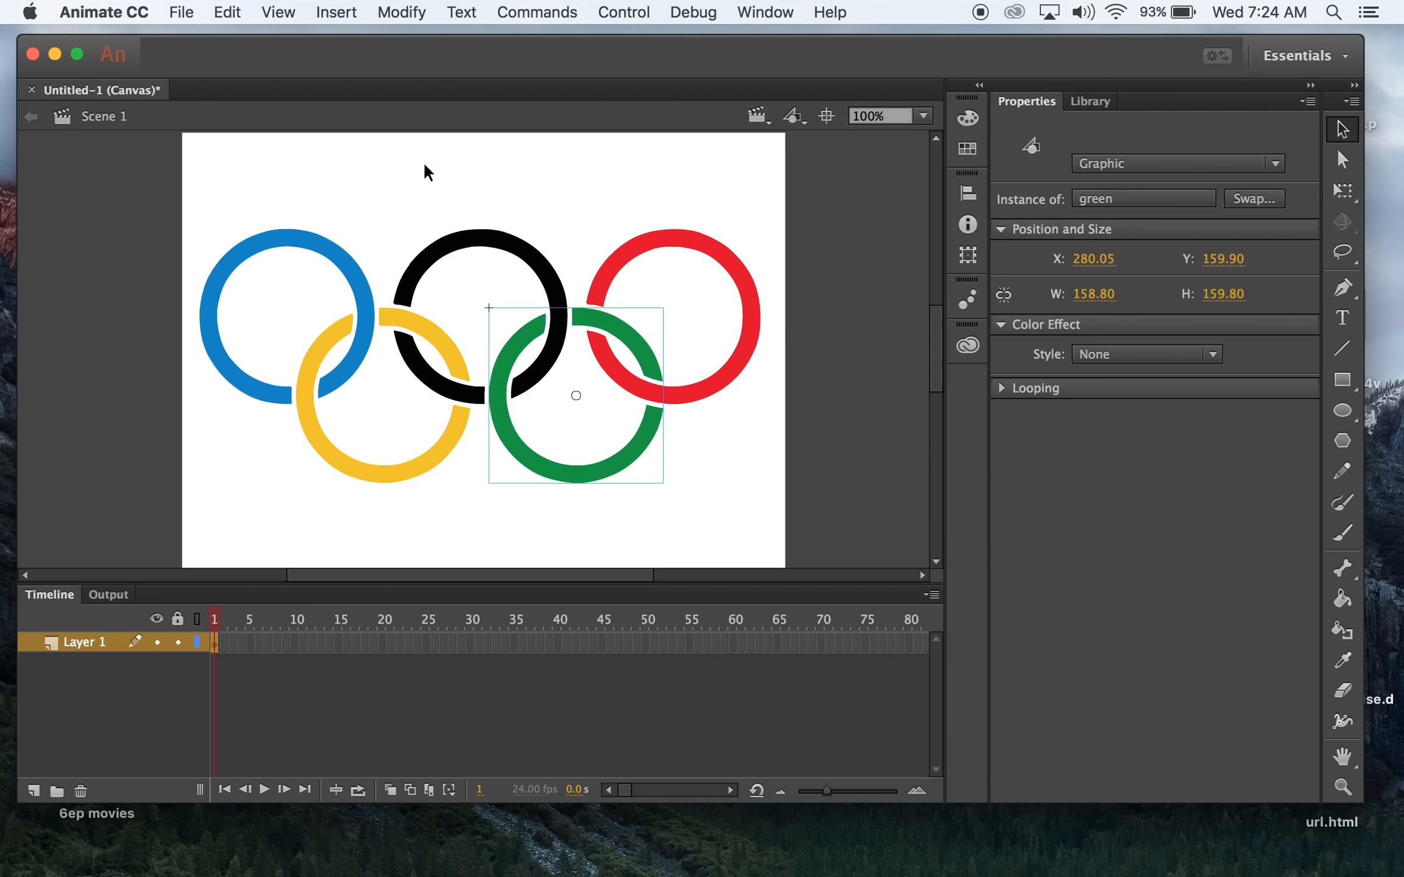
Convert both pieces of the black ring to a single graphic symbol named black.
{"action": "left_click", "coordinate": [446, 247]}
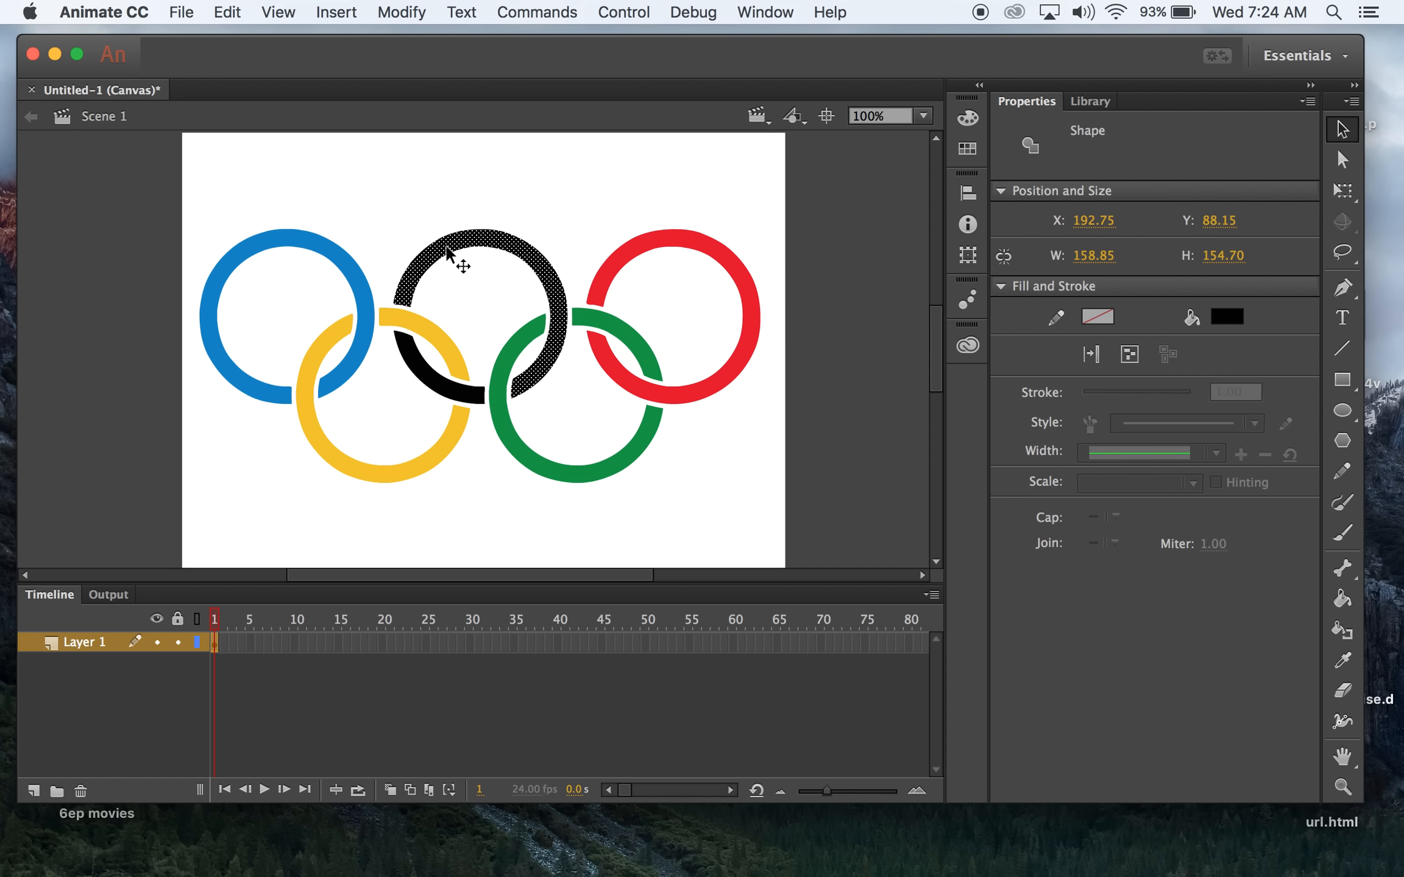
{"action": "left_click", "coordinate": [429, 383], "text": "shift"}
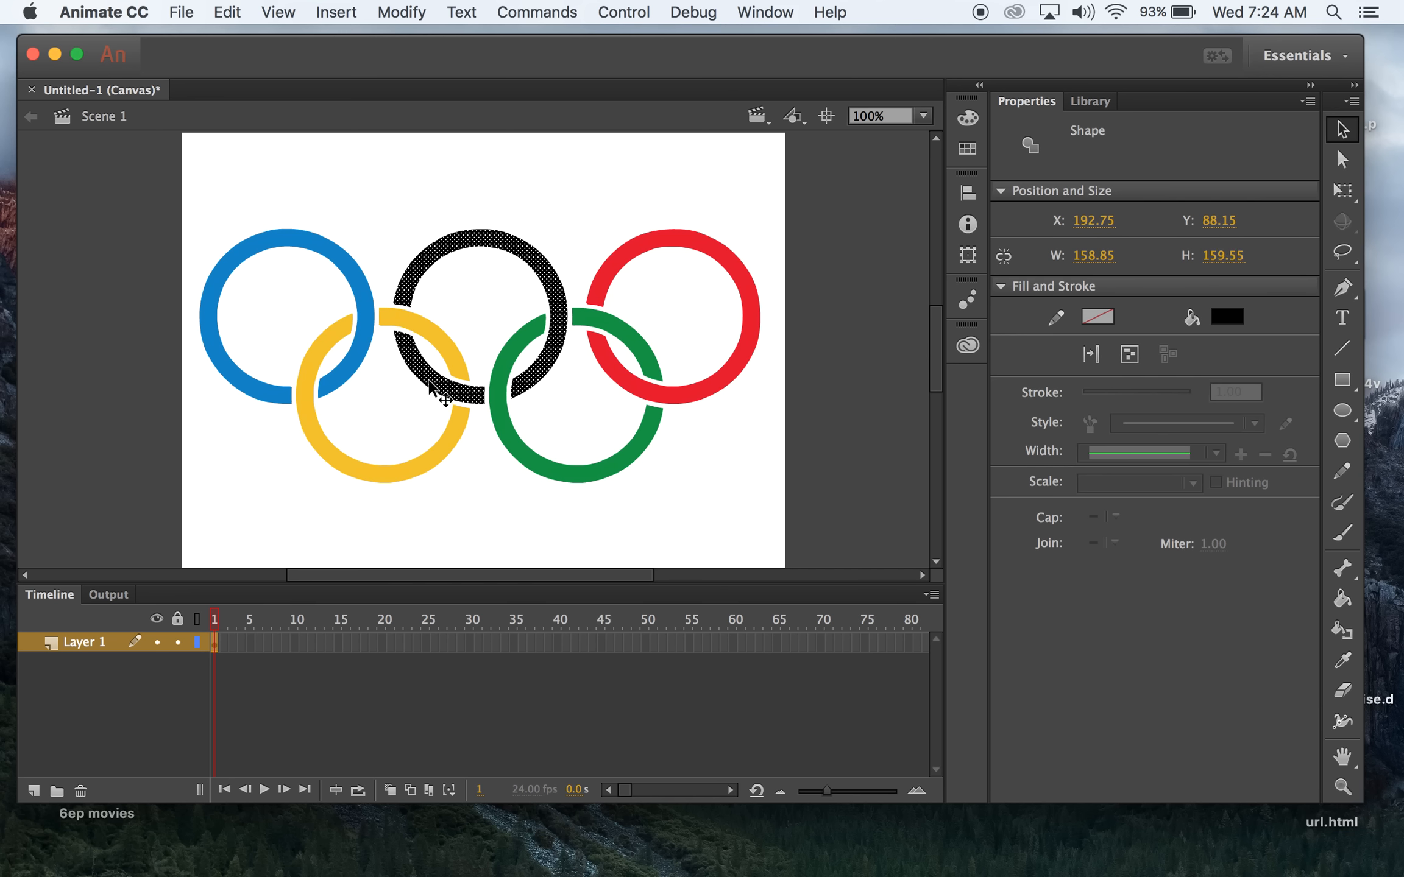
{"action": "key", "text": "F8"}
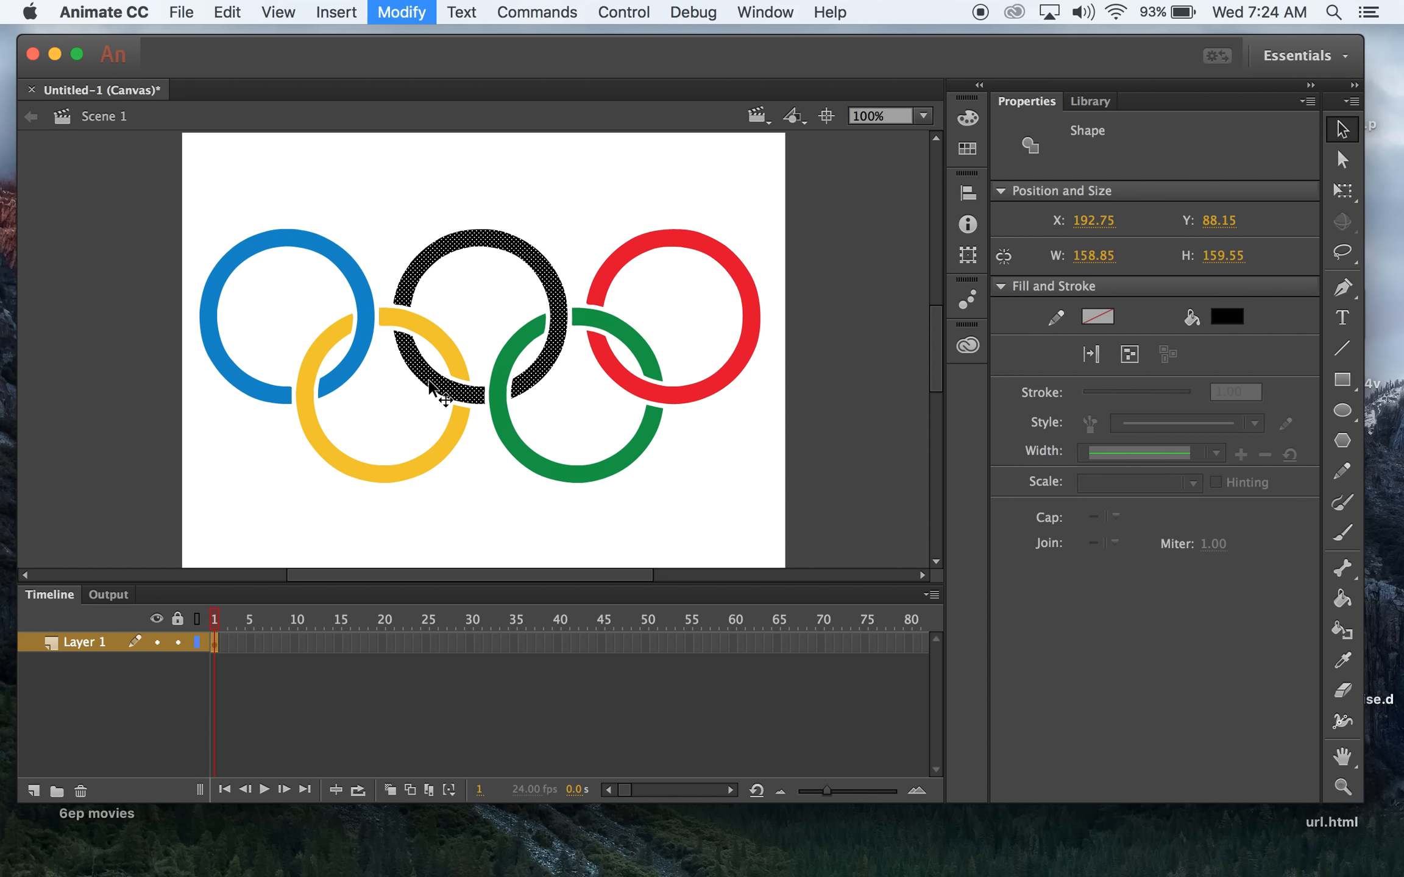
{"action": "type", "text": "black"}
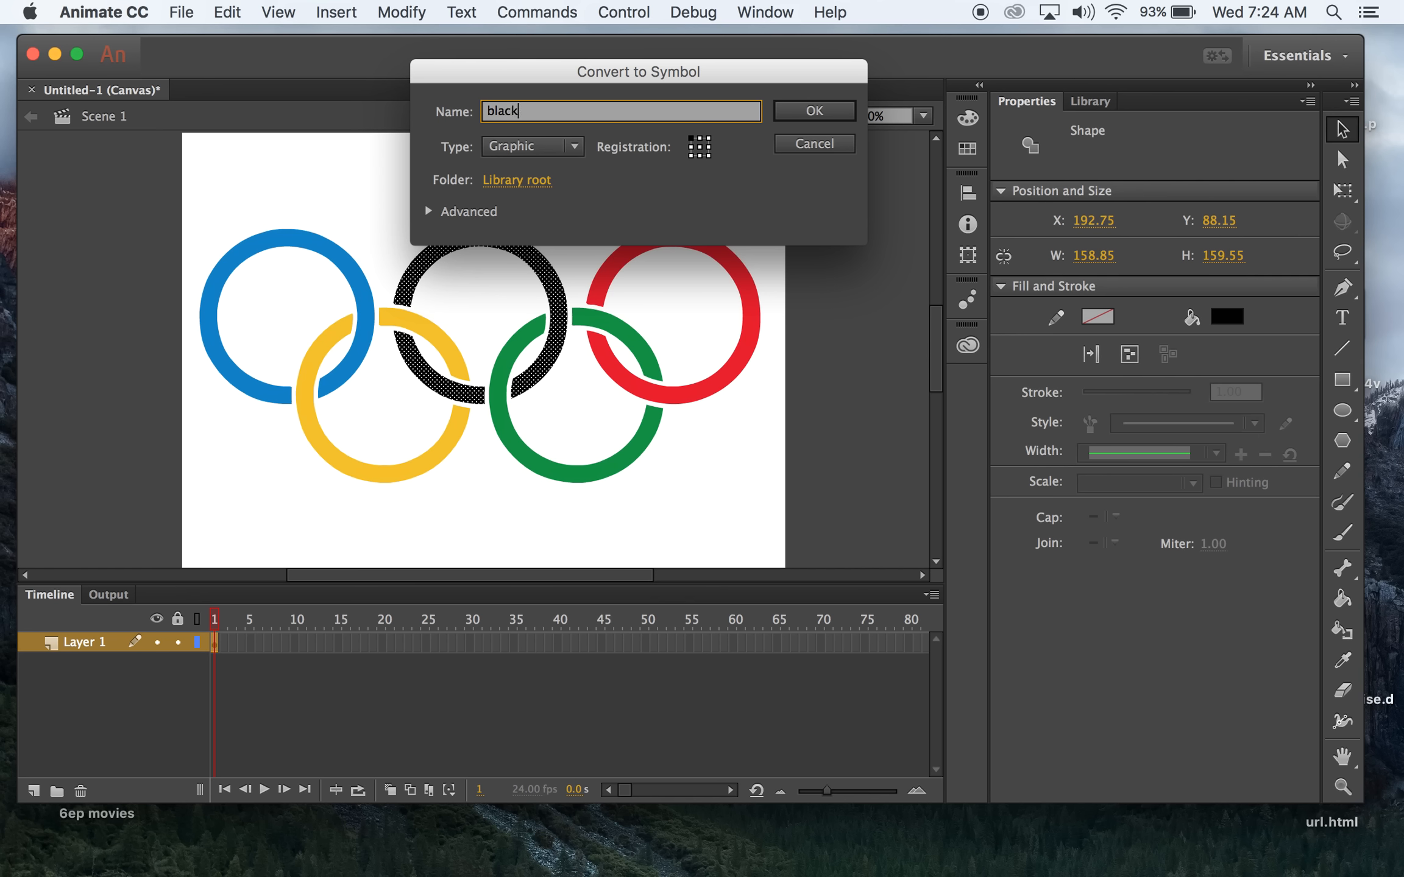
{"action": "key", "text": "Return"}
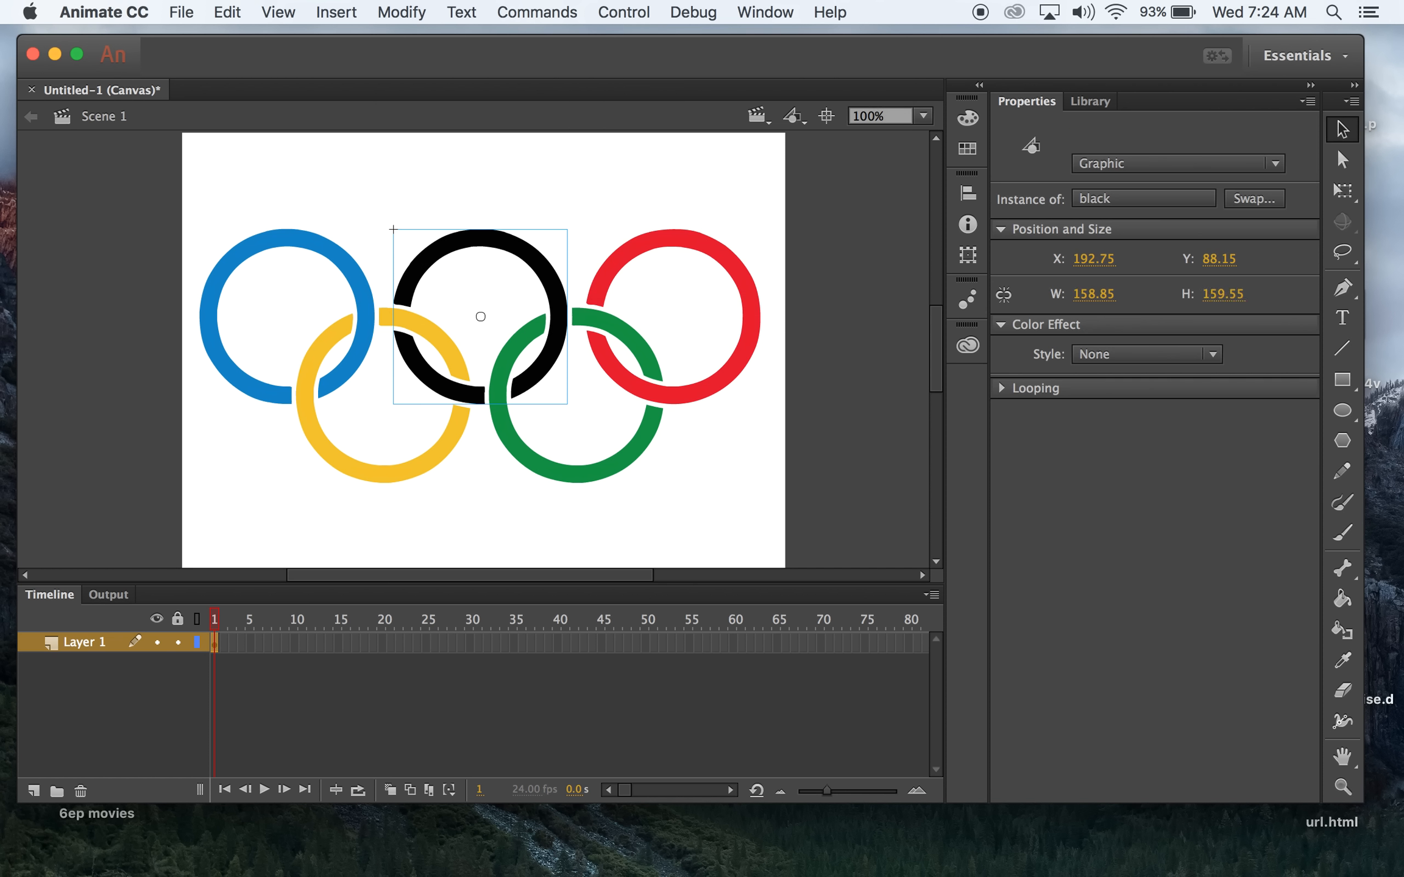
Convert both pieces of the yellow ring to a single graphic symbol named yellow.
{"action": "left_click", "coordinate": [328, 452]}
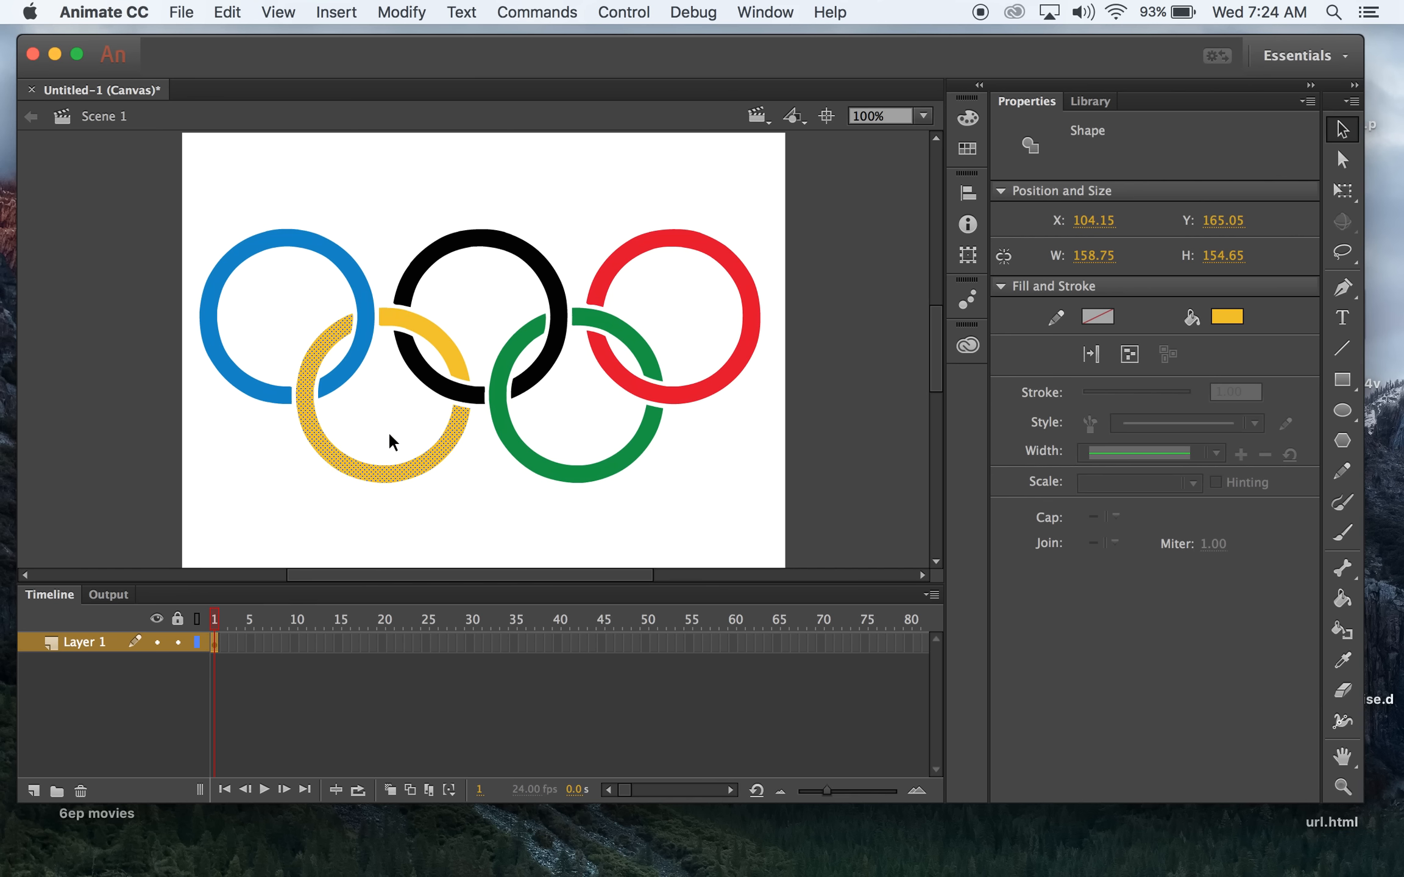
{"action": "left_click", "coordinate": [444, 345], "text": "shift"}
{"action": "key", "text": "F8"}
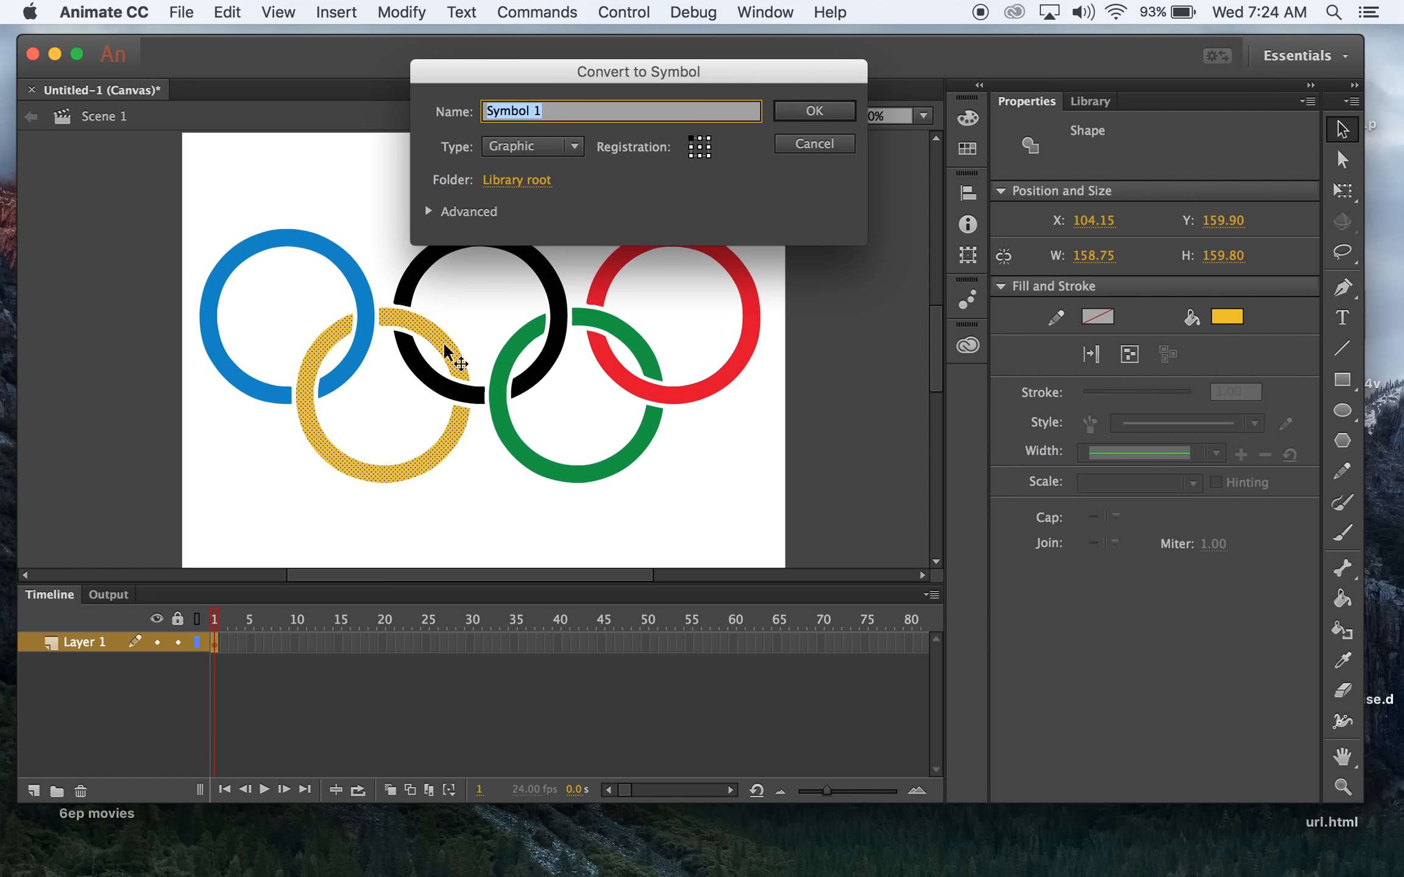
{"action": "type", "text": "yellow"}
{"action": "key", "text": "Return"}
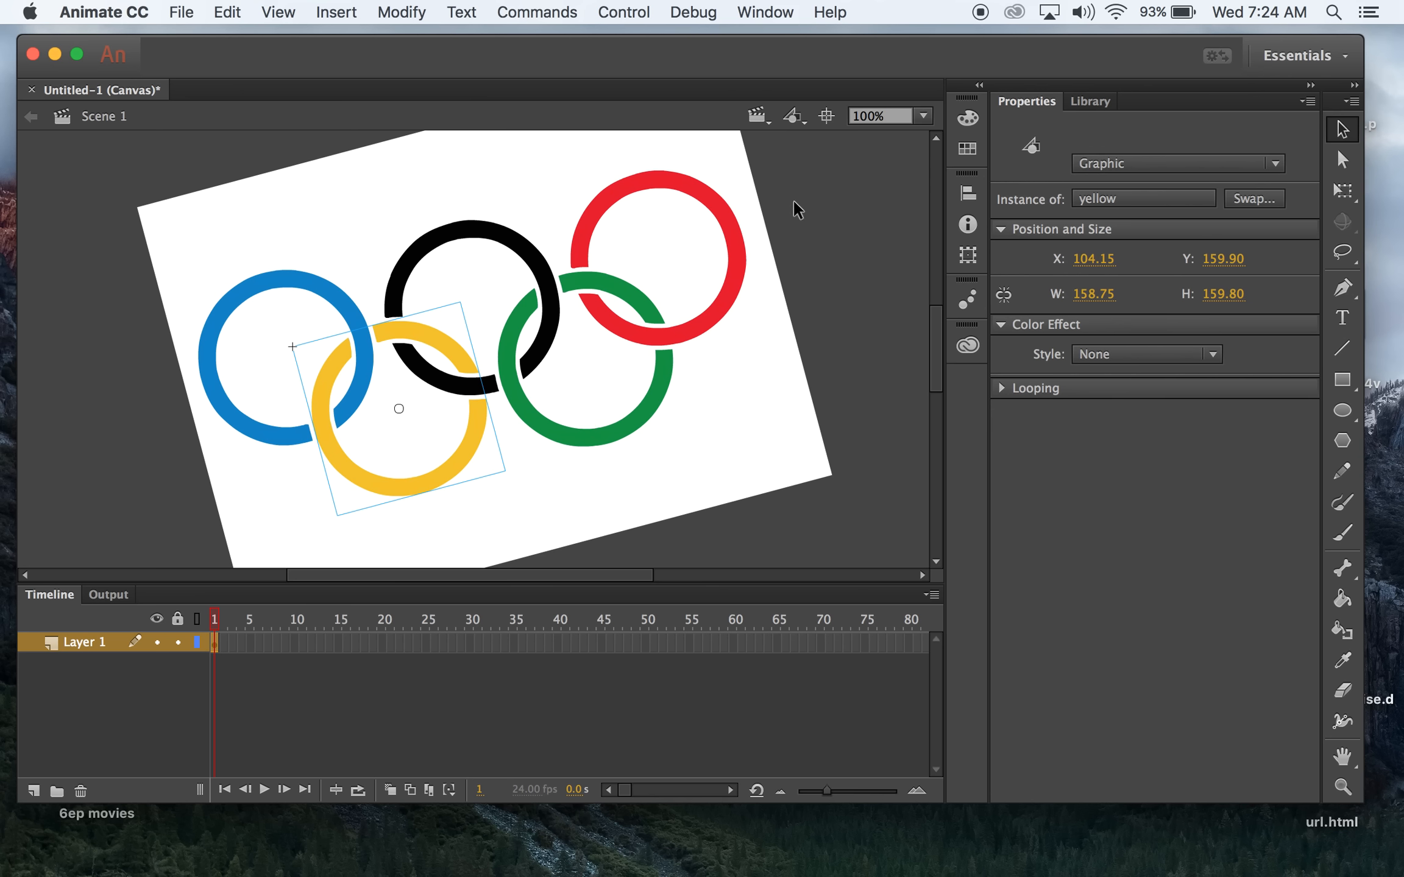
Convert the blue ring shape to a graphic symbol named blue.
{"action": "left_click", "coordinate": [826, 115]}
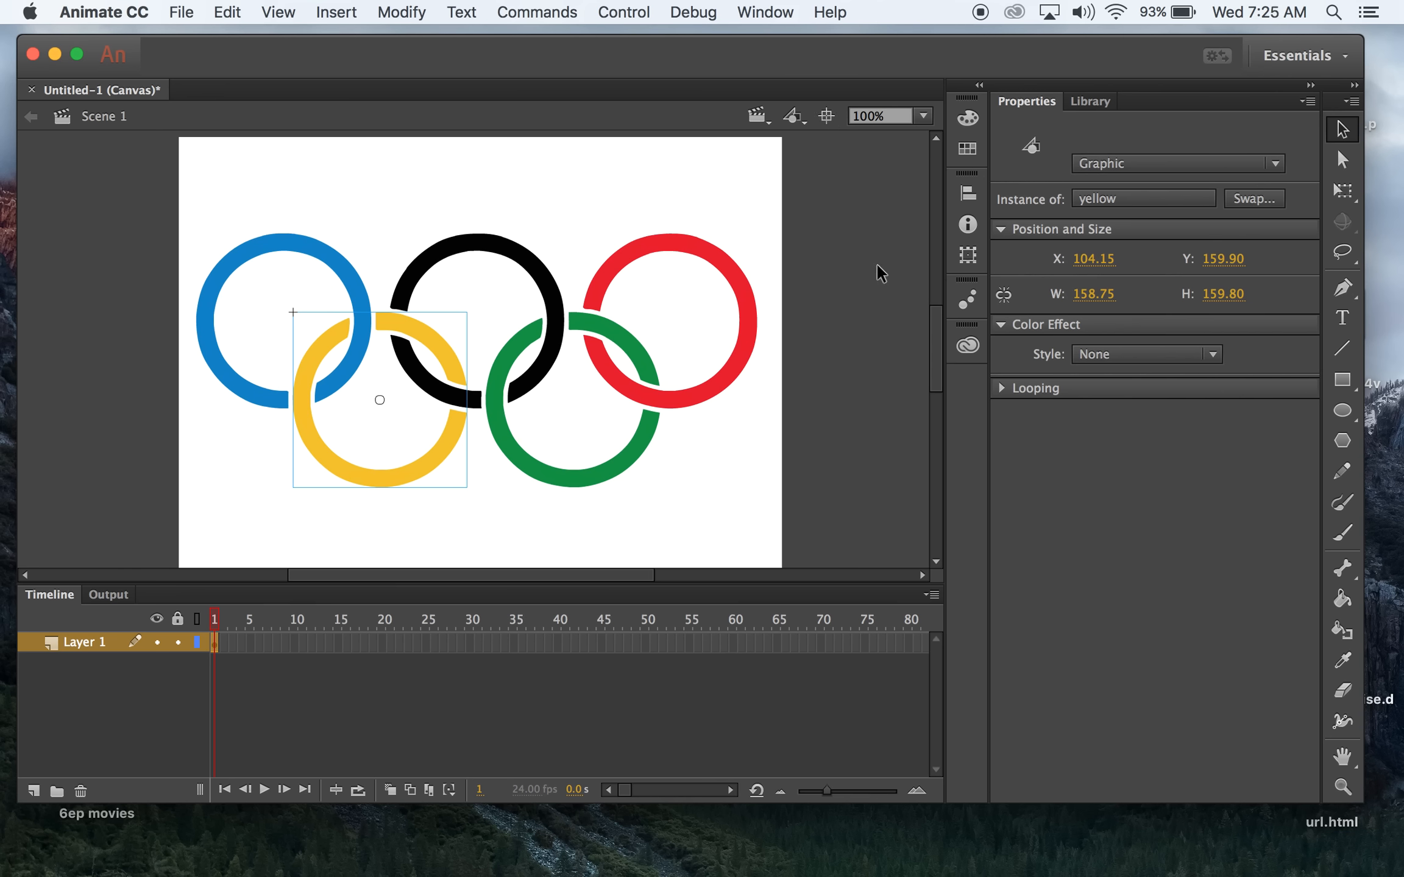
{"action": "left_click", "coordinate": [215, 276]}
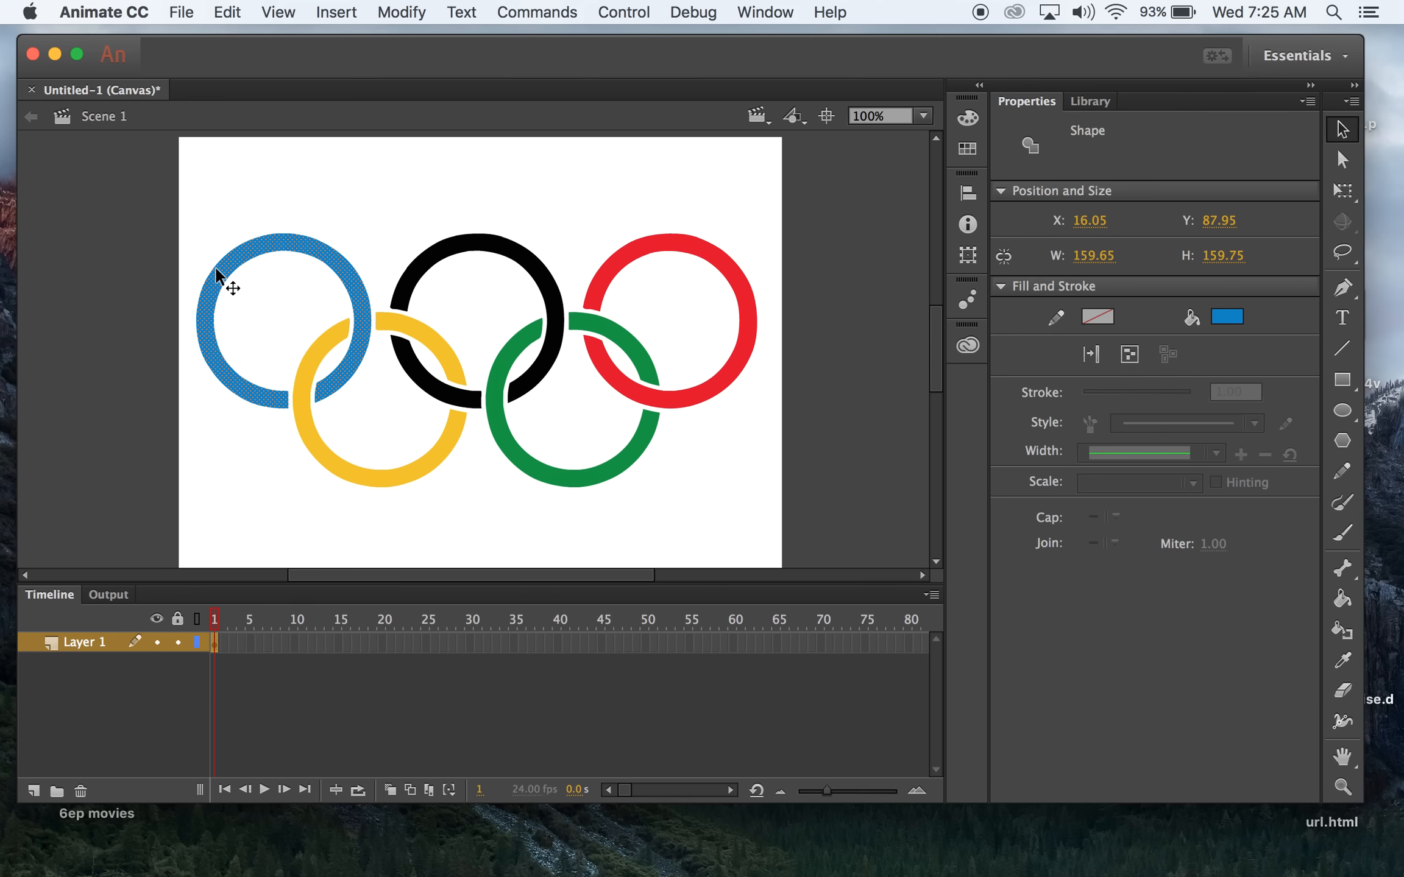
{"action": "key", "text": "F8"}
{"action": "type", "text": "blue"}
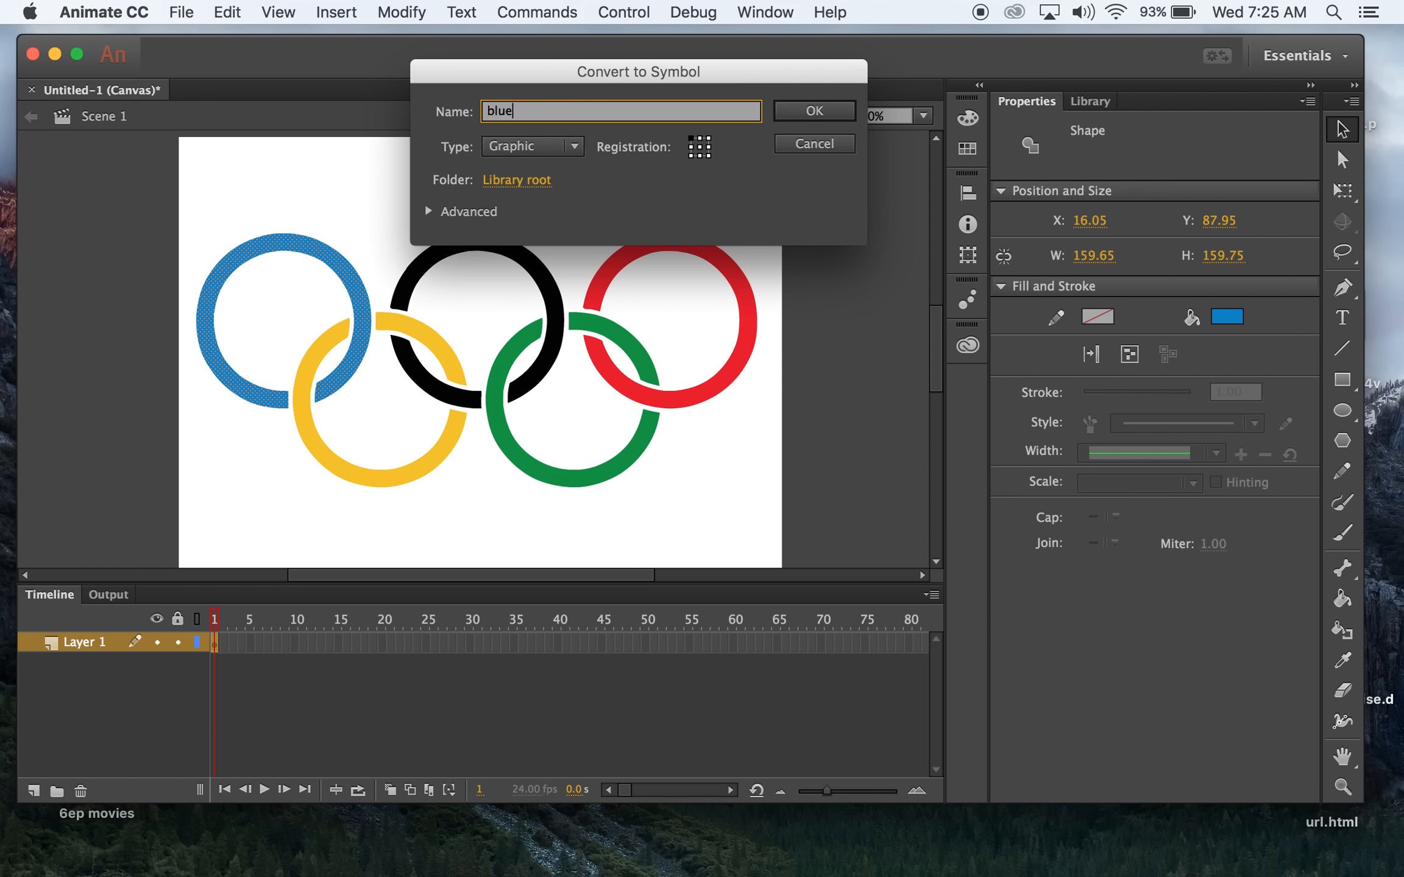
{"action": "key", "text": "Return"}
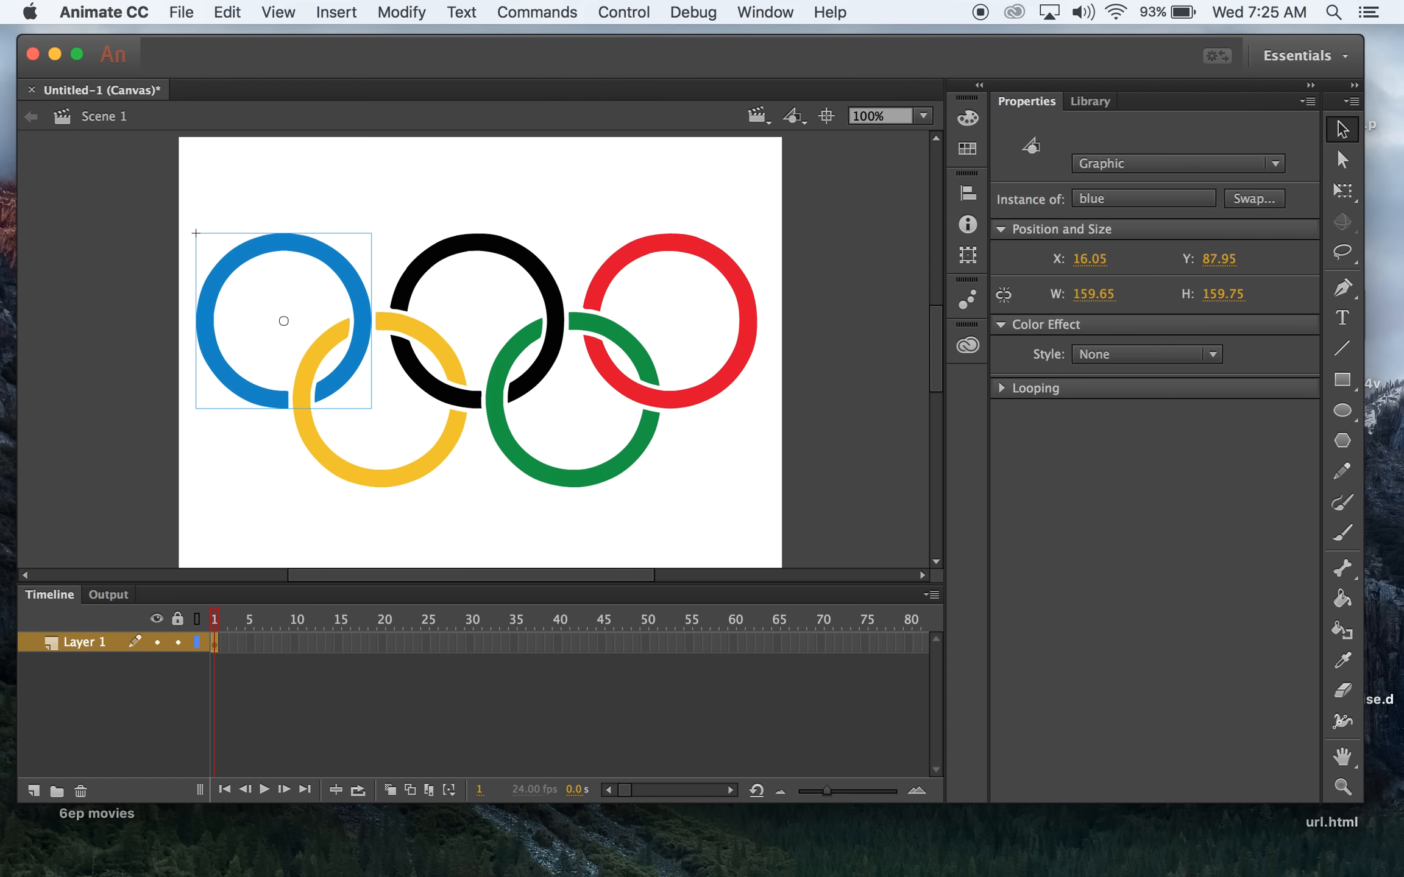
Distribute all five ring symbols on the stage to their own layers.
{"action": "key", "text": "super+a"}
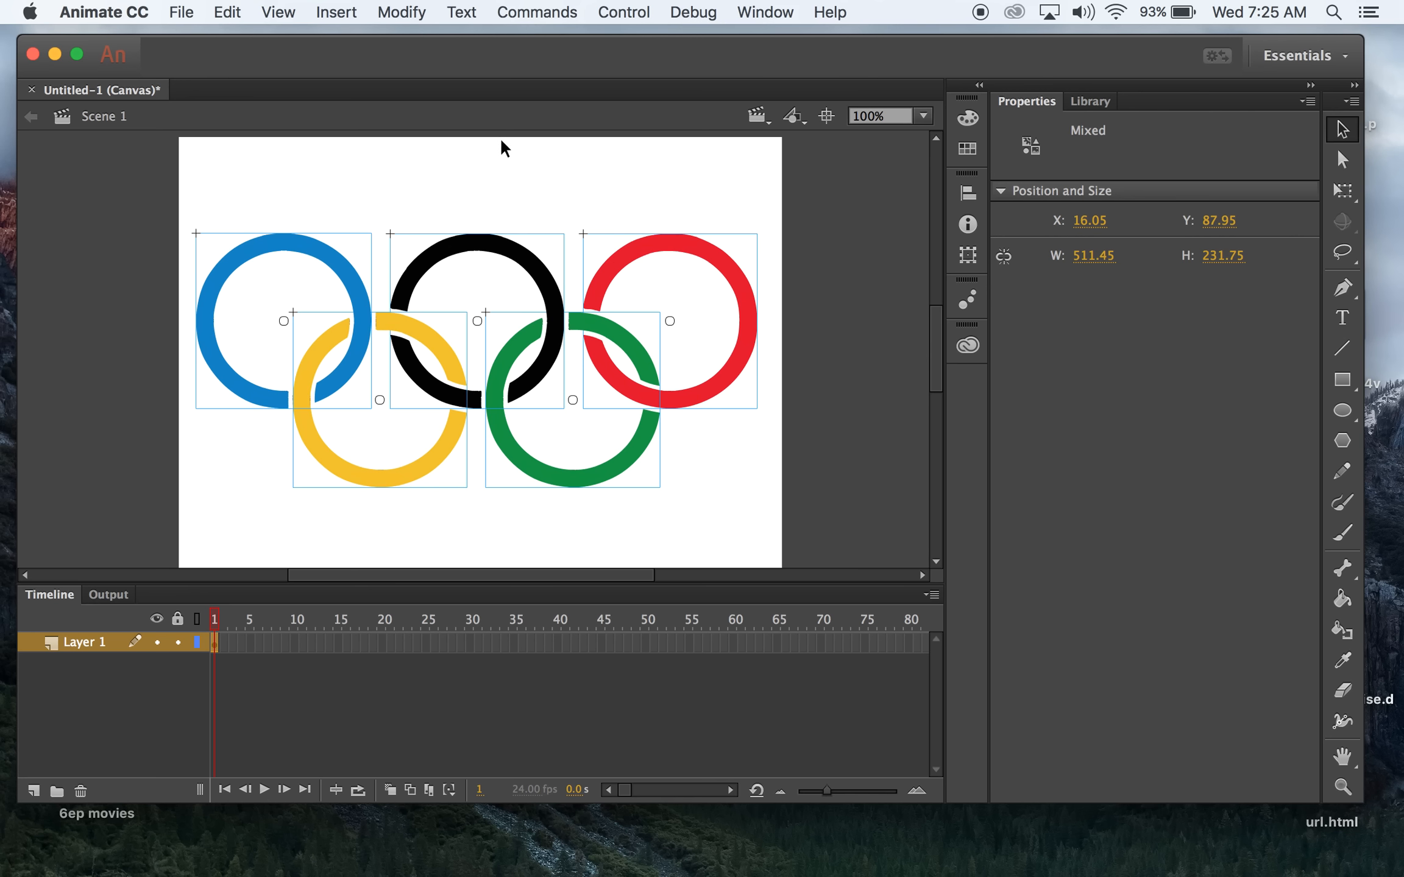
{"action": "left_click", "coordinate": [412, 10]}
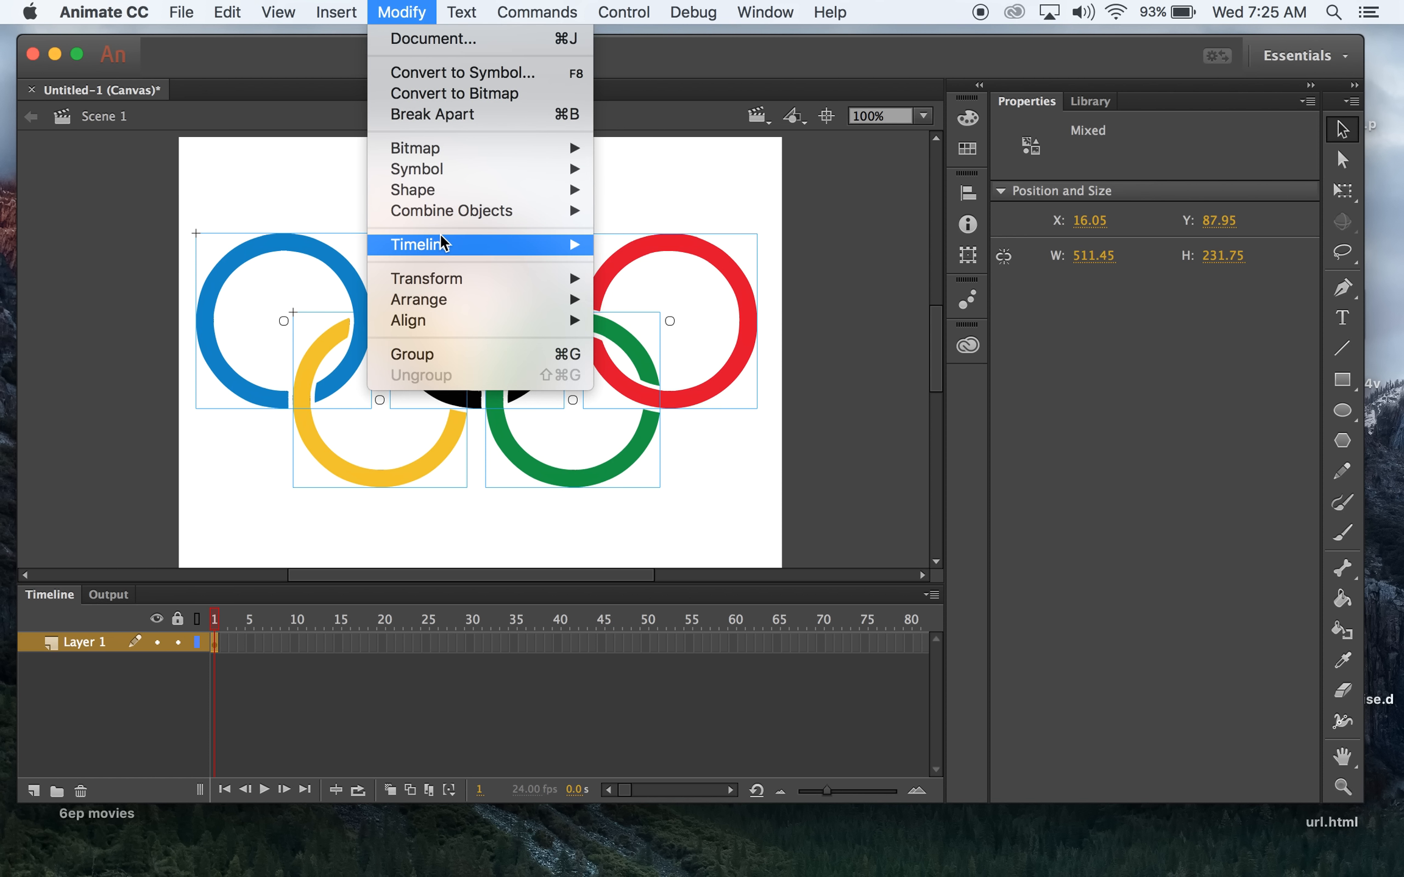
{"action": "mouse_move", "coordinate": [443, 242]}
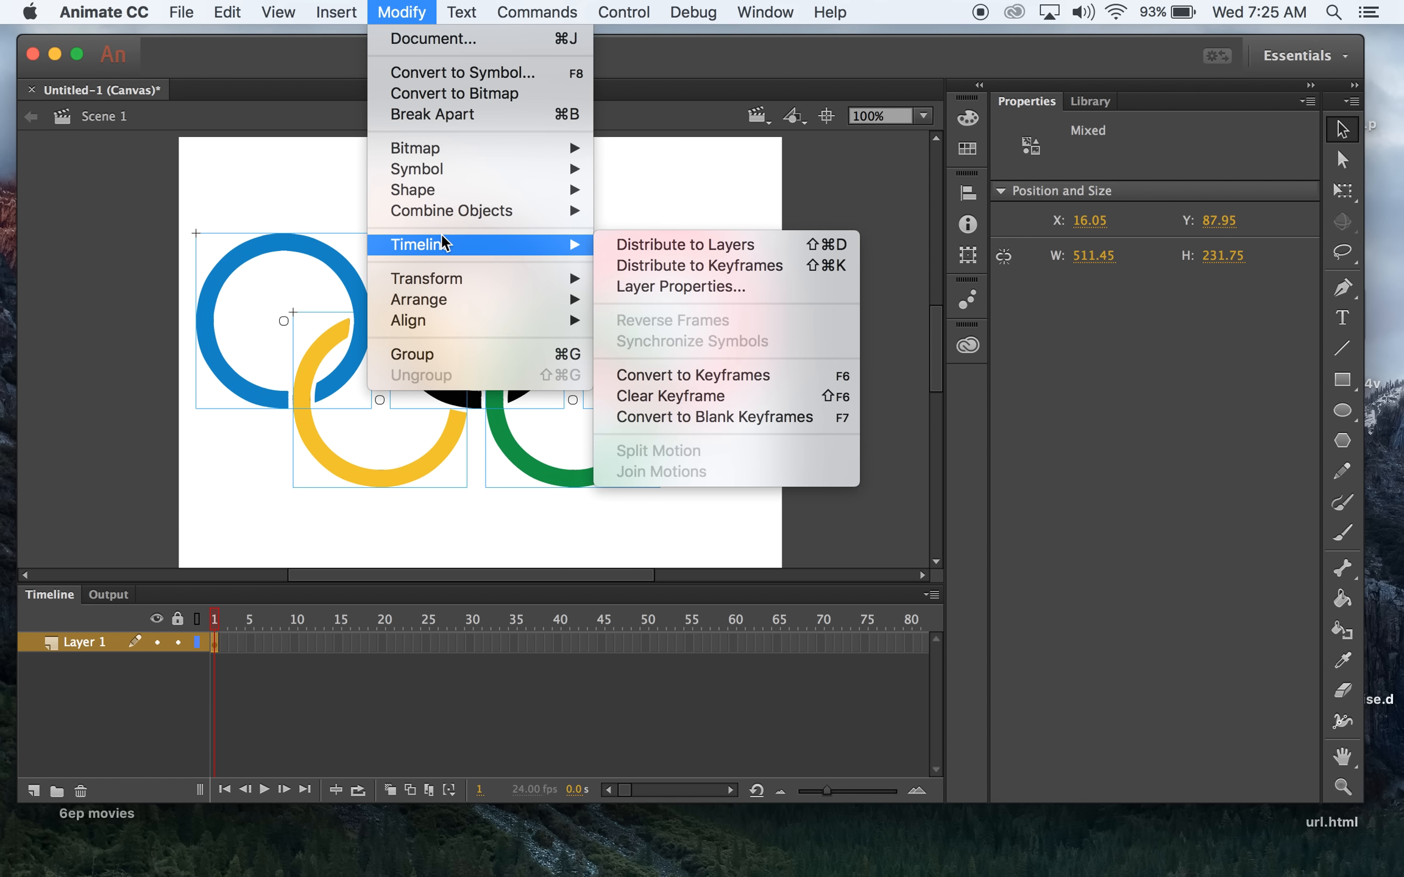
{"action": "left_click", "coordinate": [673, 250]}
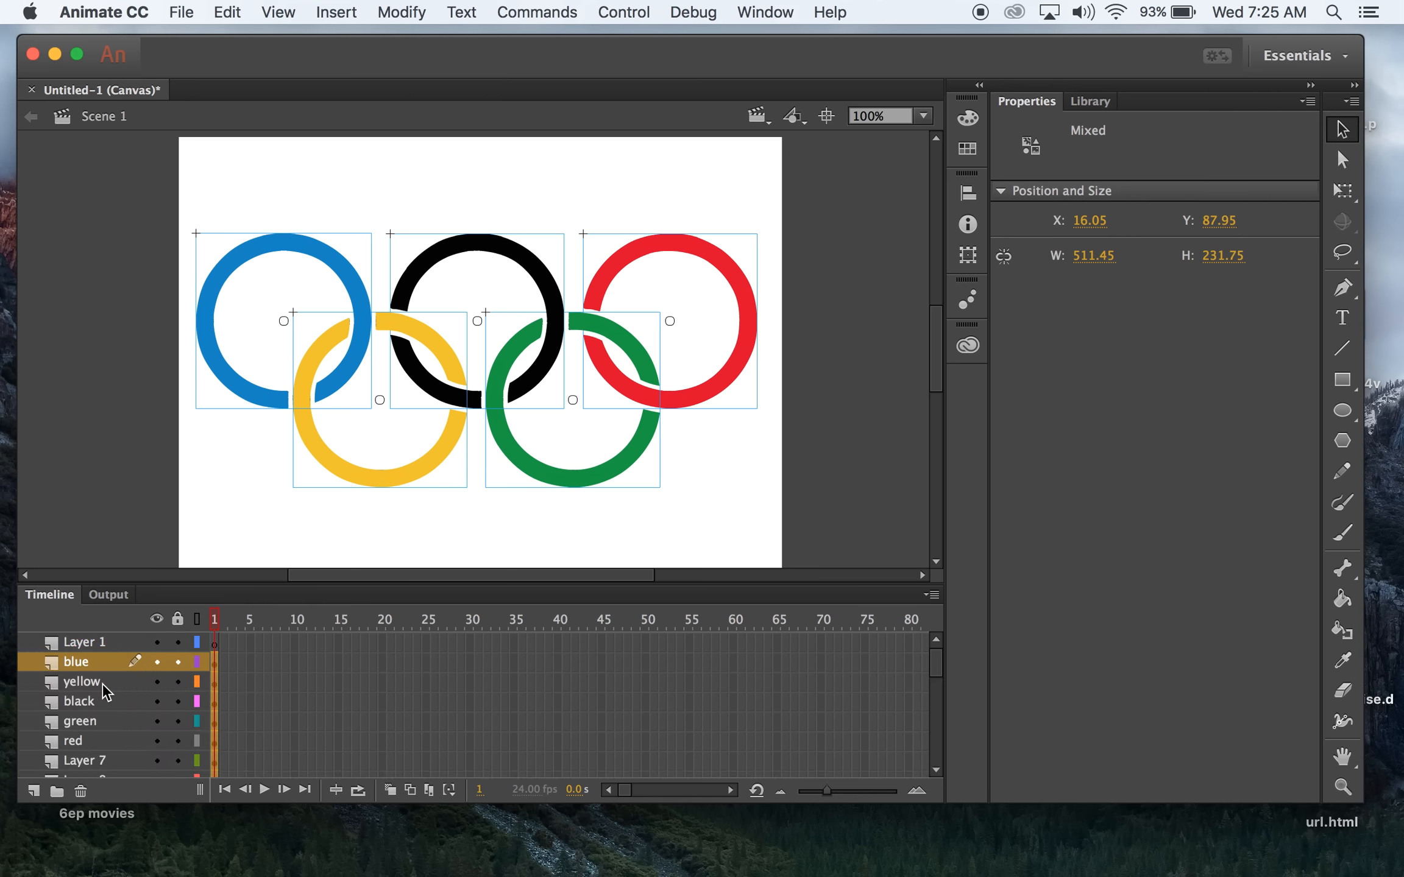
Delete the surplus layers from Layer 7 through Layer 30 below the red layer, as well as Layer 1.
{"action": "scroll", "coordinate": [107, 692], "scroll_direction": "down", "scroll_amount": 1}
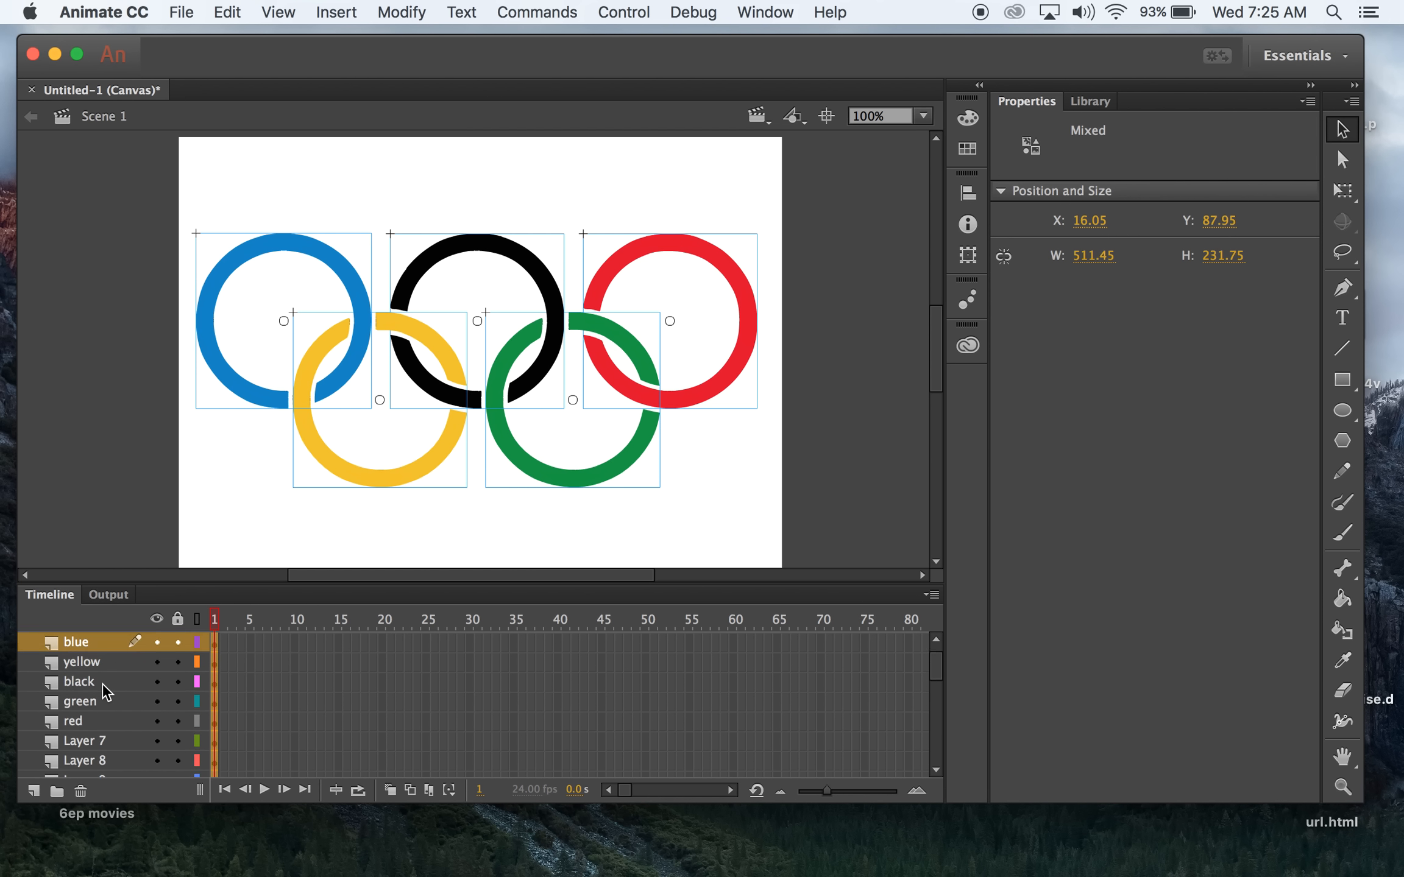
{"action": "scroll", "coordinate": [105, 689], "scroll_direction": "up", "scroll_amount": 1}
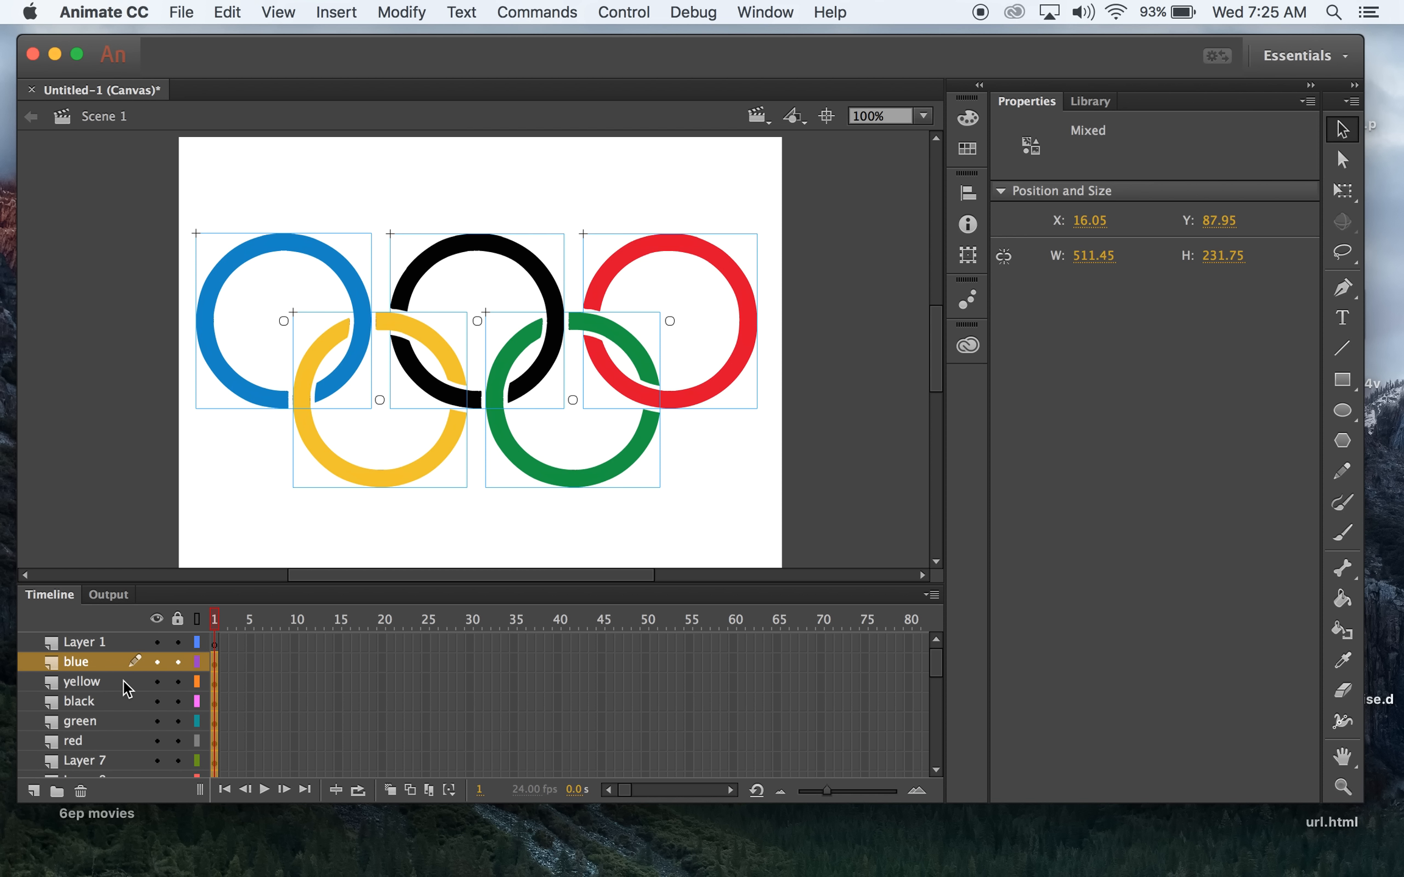
{"action": "scroll", "coordinate": [127, 689], "scroll_direction": "down", "scroll_amount": 1}
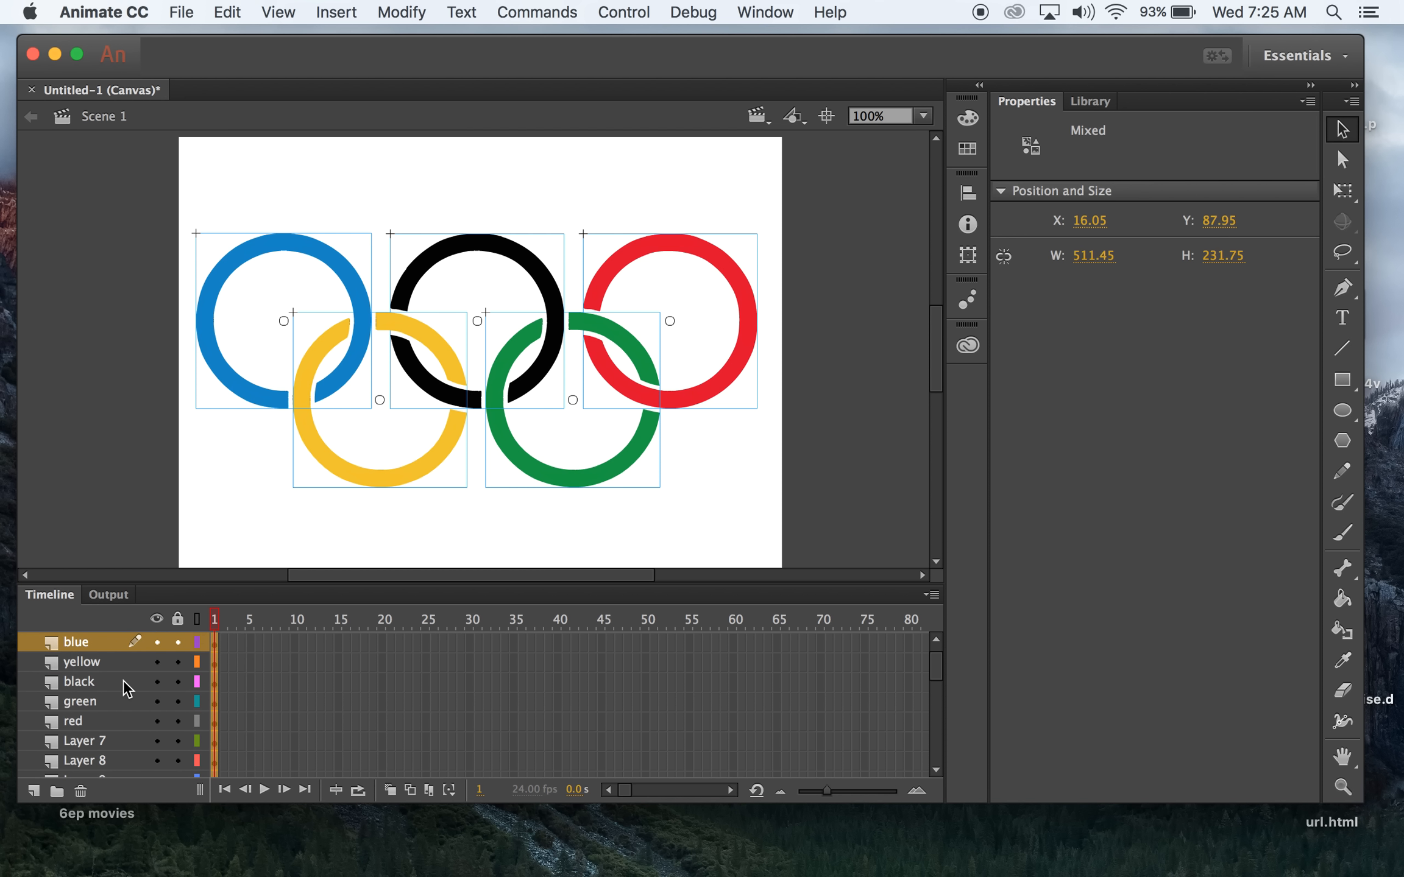
{"action": "left_click", "coordinate": [112, 742]}
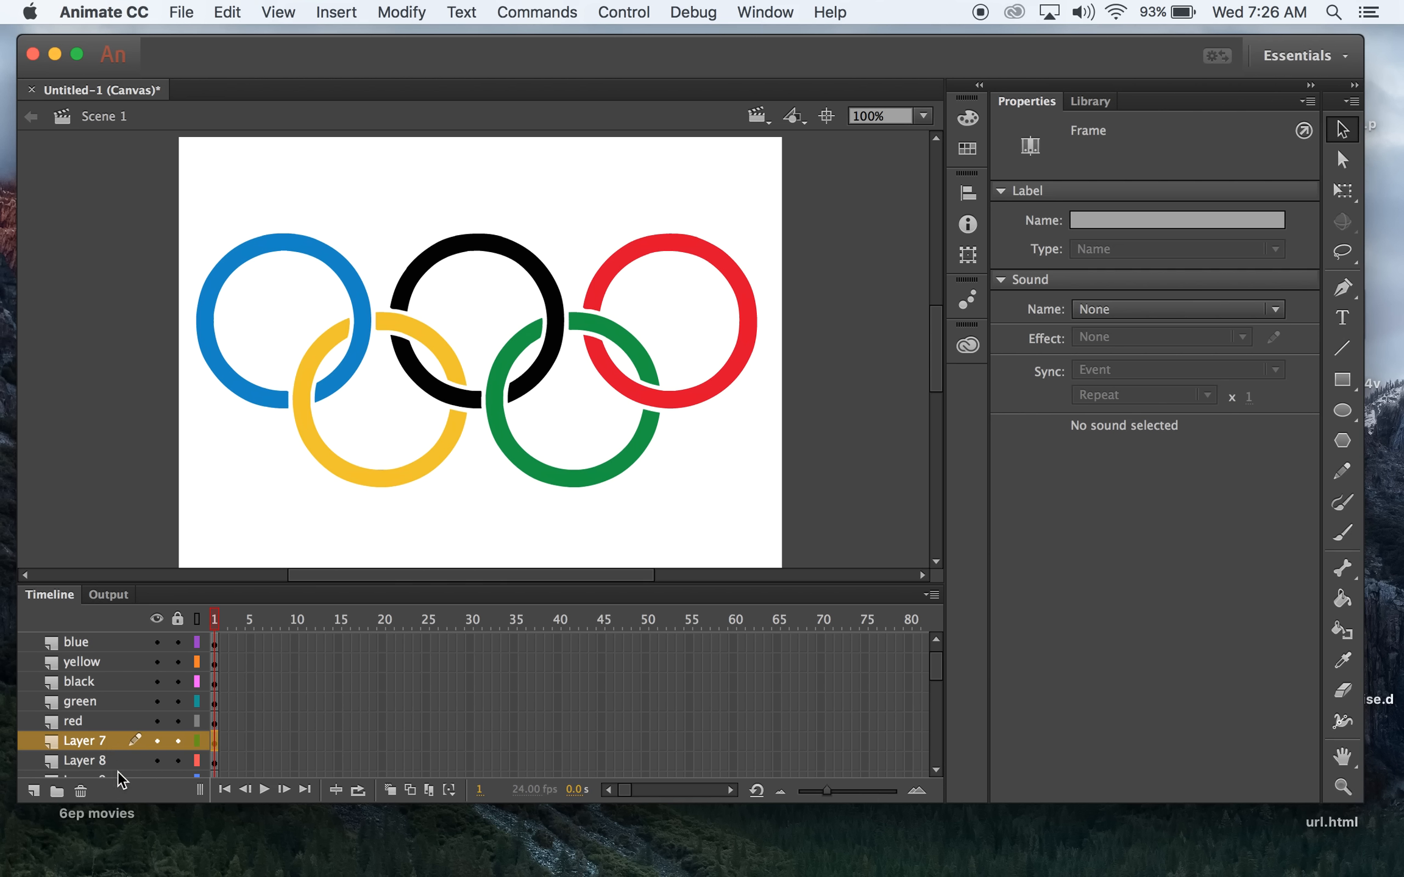
{"action": "left_click", "coordinate": [80, 792]}
{"action": "left_click", "coordinate": [80, 792]}
{"action": "left_click", "coordinate": [80, 792]}
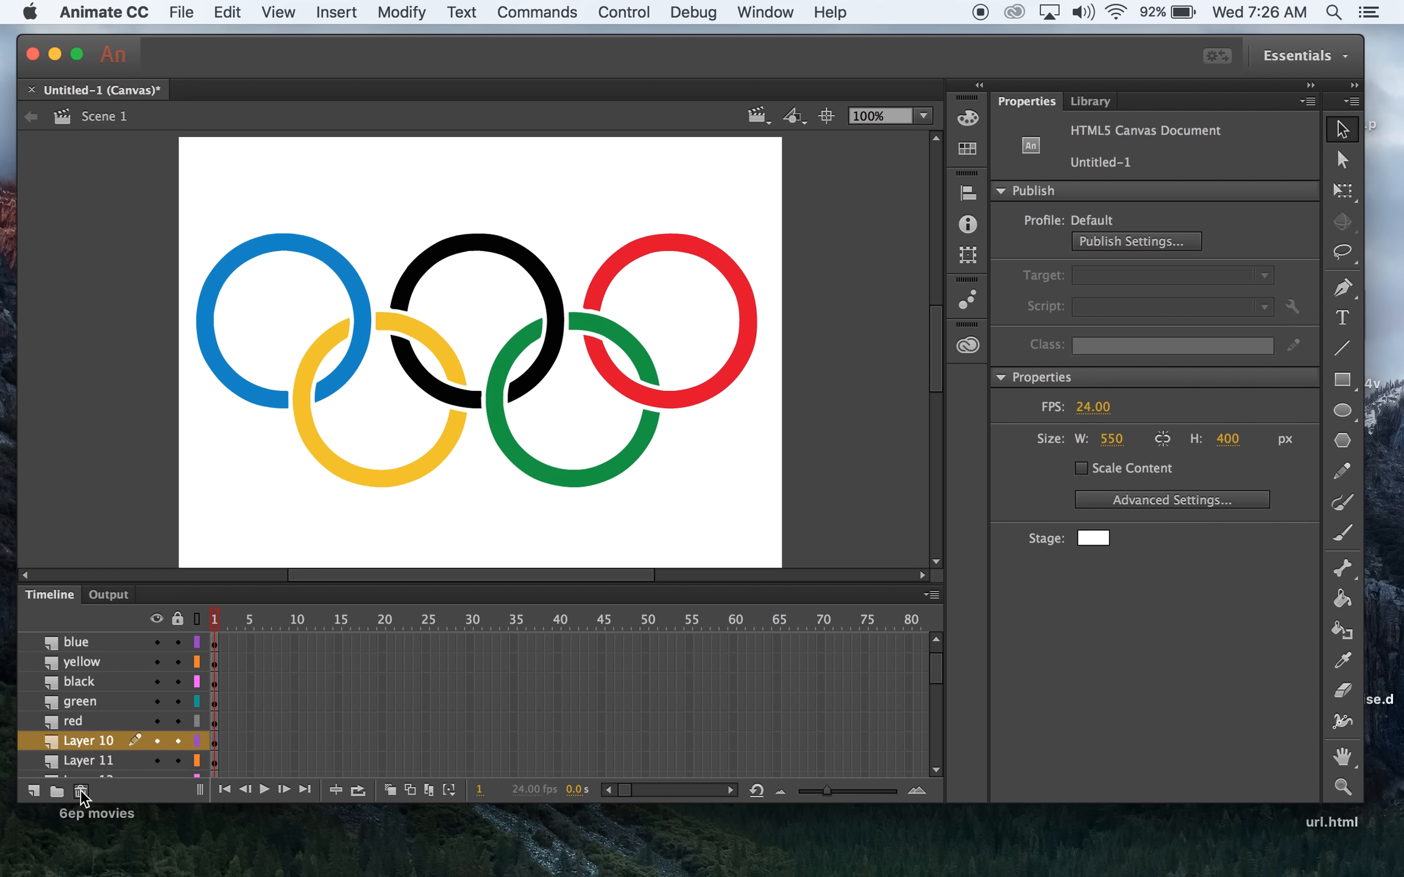
{"action": "left_click", "coordinate": [79, 792]}
{"action": "left_click", "coordinate": [79, 792]}
{"action": "left_click", "coordinate": [80, 792]}
{"action": "left_click", "coordinate": [80, 792]}
{"action": "left_click", "coordinate": [80, 792]}
{"action": "left_click", "coordinate": [80, 792]}
{"action": "left_click", "coordinate": [80, 792]}
{"action": "left_click", "coordinate": [80, 793]}
{"action": "left_click", "coordinate": [79, 793]}
{"action": "left_click", "coordinate": [80, 792]}
{"action": "left_click", "coordinate": [80, 793]}
{"action": "left_click", "coordinate": [80, 793]}
{"action": "left_click", "coordinate": [80, 792]}
{"action": "left_click", "coordinate": [80, 792]}
{"action": "left_click", "coordinate": [80, 792]}
{"action": "left_click", "coordinate": [80, 792]}
{"action": "left_click", "coordinate": [79, 793]}
{"action": "left_click", "coordinate": [80, 792]}
{"action": "left_click", "coordinate": [80, 792]}
{"action": "left_click", "coordinate": [80, 792]}
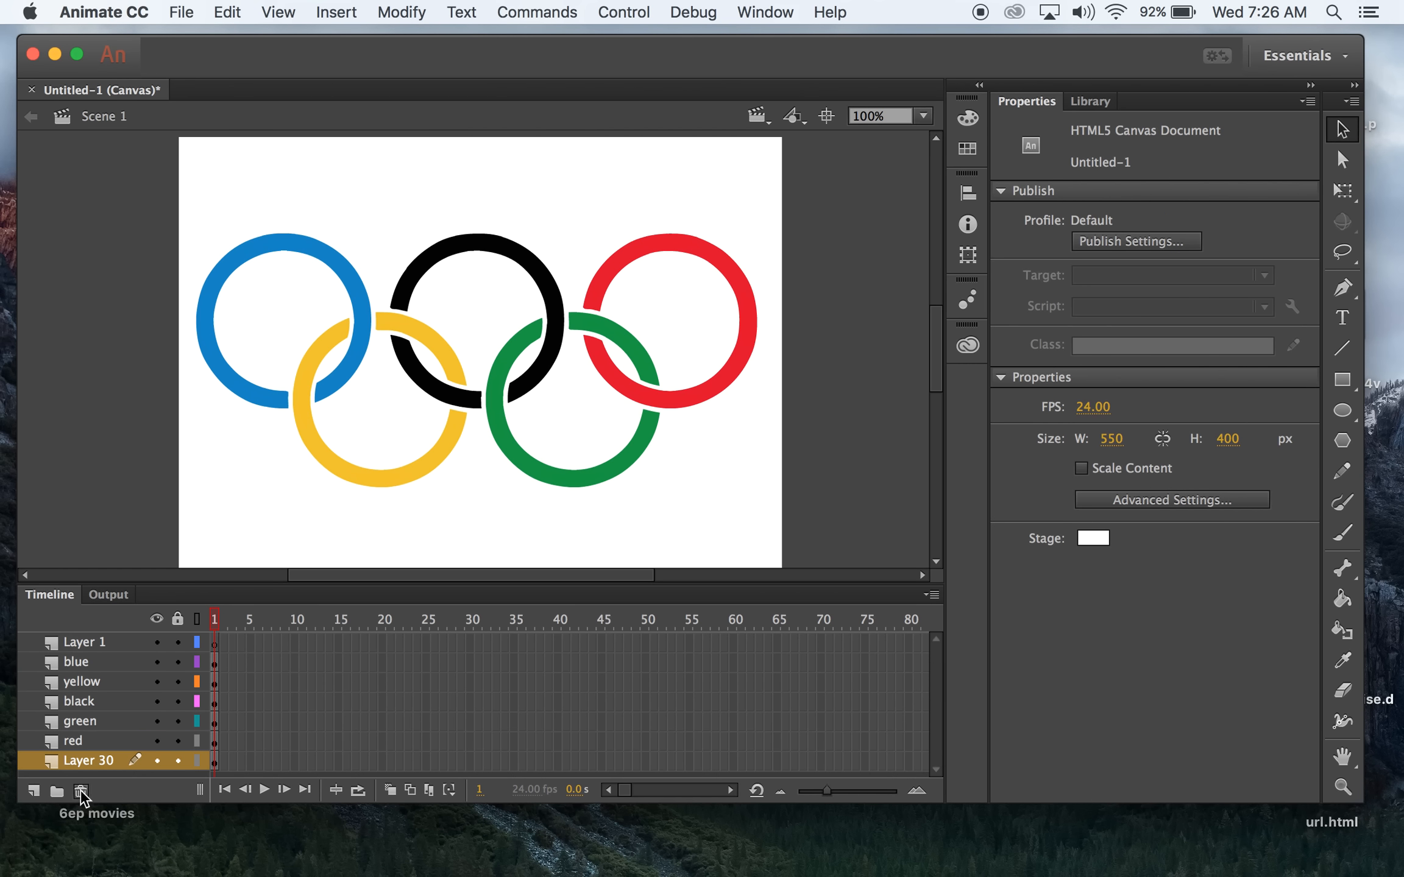
{"action": "left_click", "coordinate": [80, 792]}
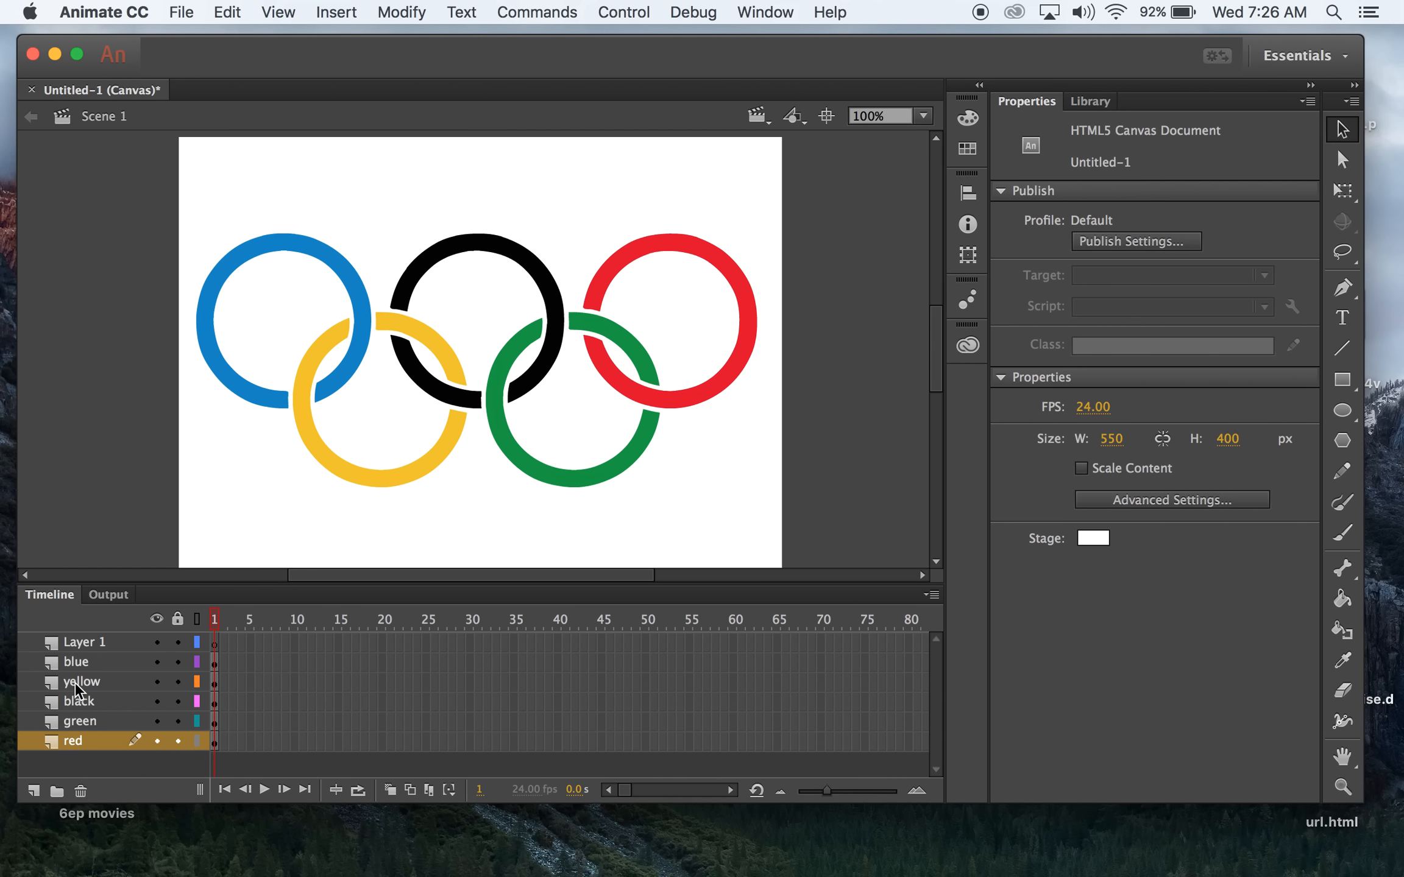
{"action": "left_click", "coordinate": [83, 643]}
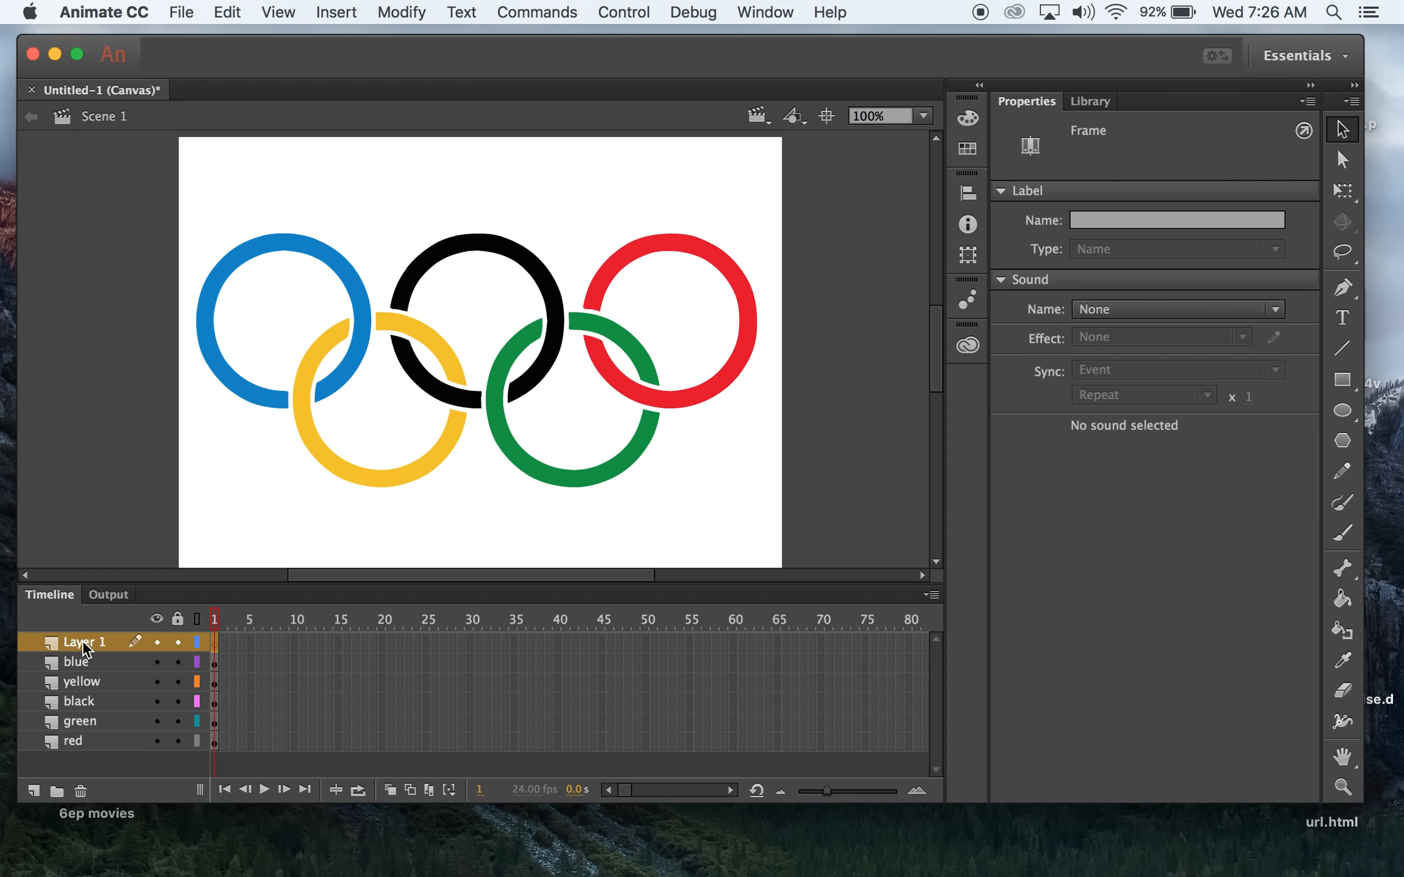
{"action": "left_click", "coordinate": [81, 792]}
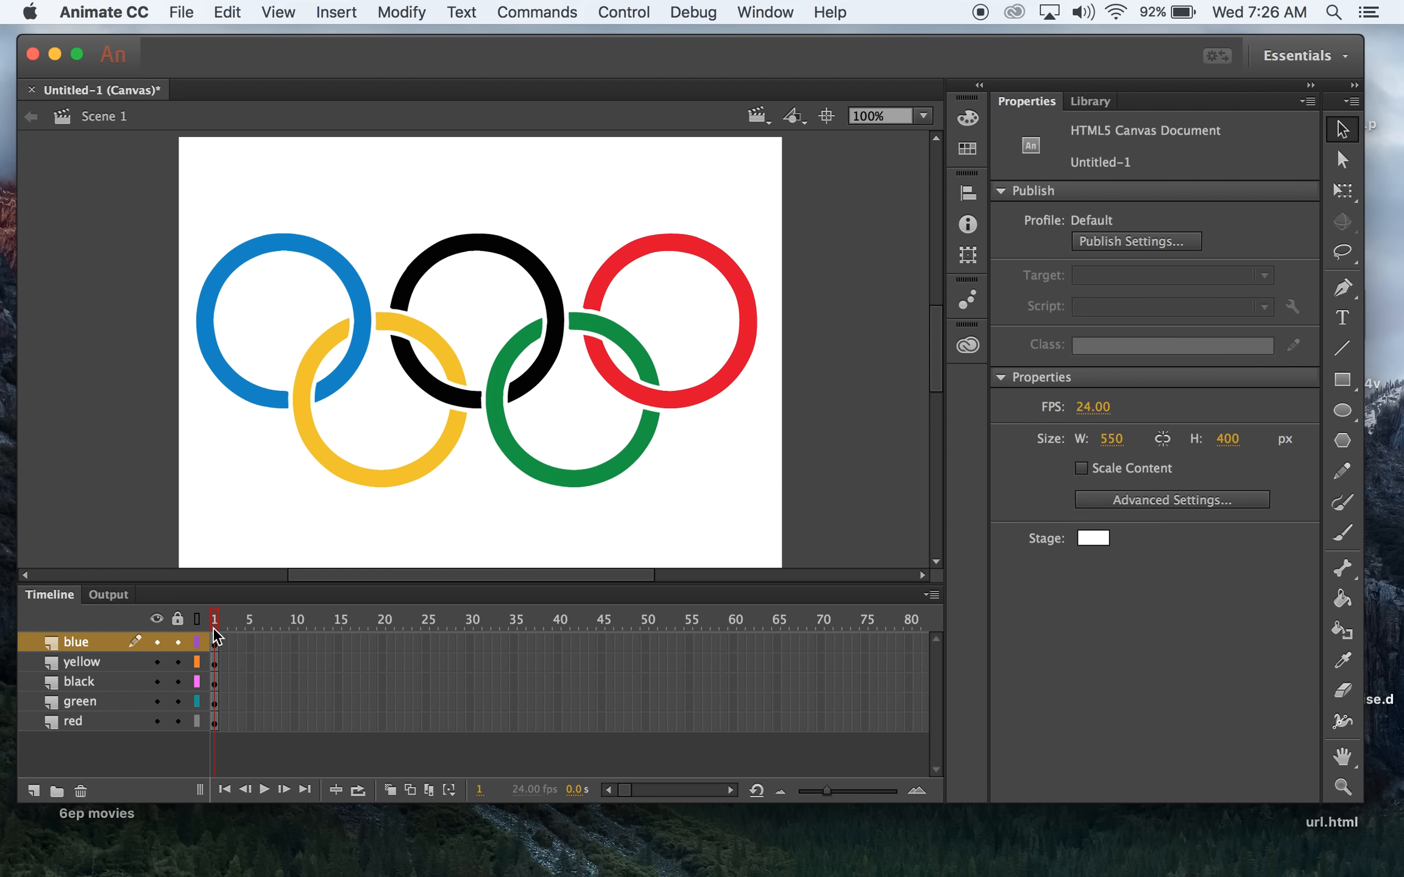
Check the layer contents by hiding all layers, showing only the blue one, and showing all layers again.
{"action": "left_click", "coordinate": [157, 619]}
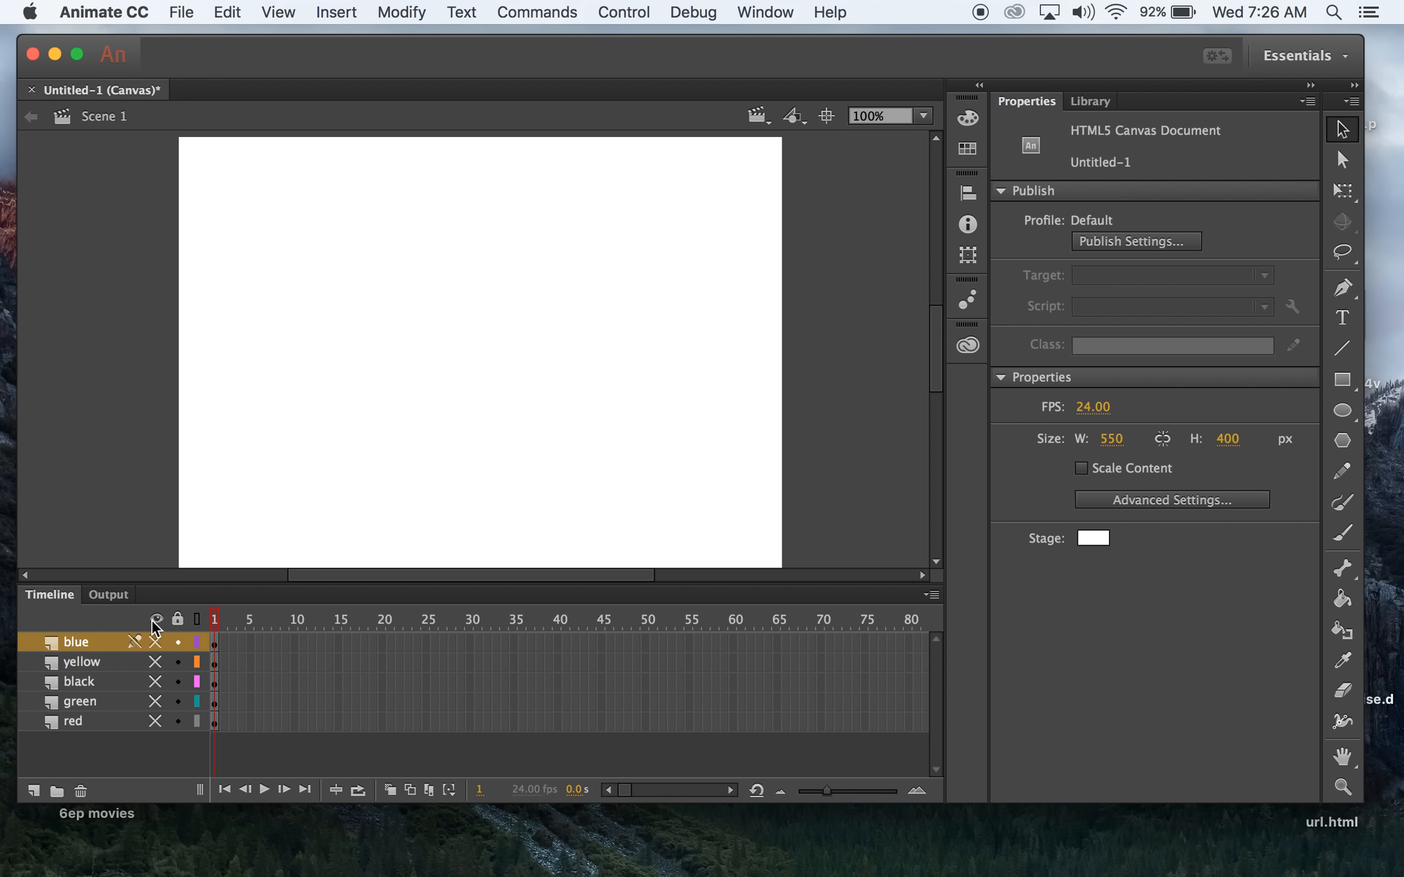
{"action": "left_click", "coordinate": [158, 619]}
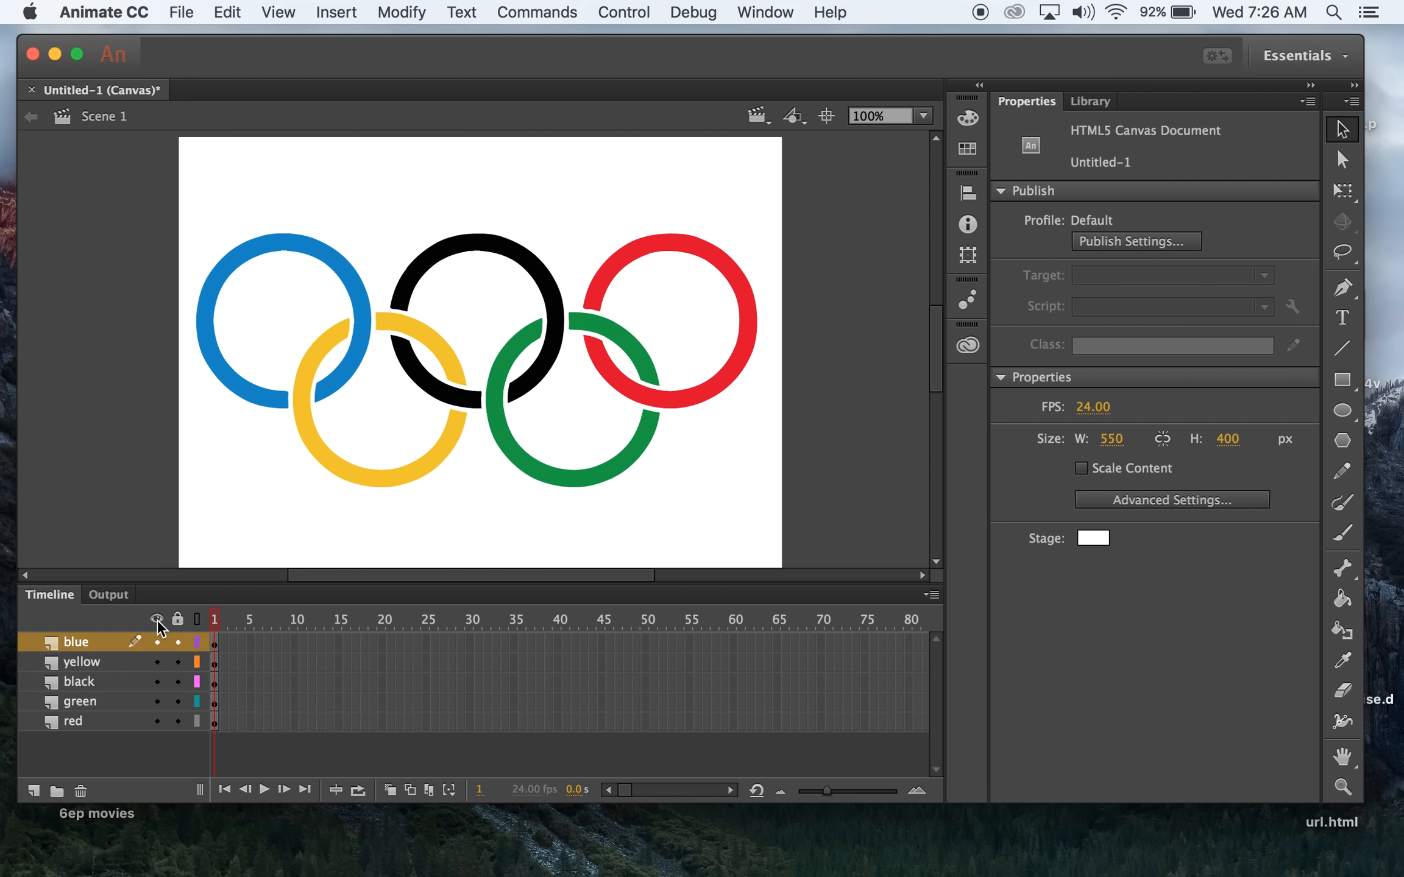
{"action": "left_click", "coordinate": [157, 620]}
{"action": "left_click", "coordinate": [157, 642]}
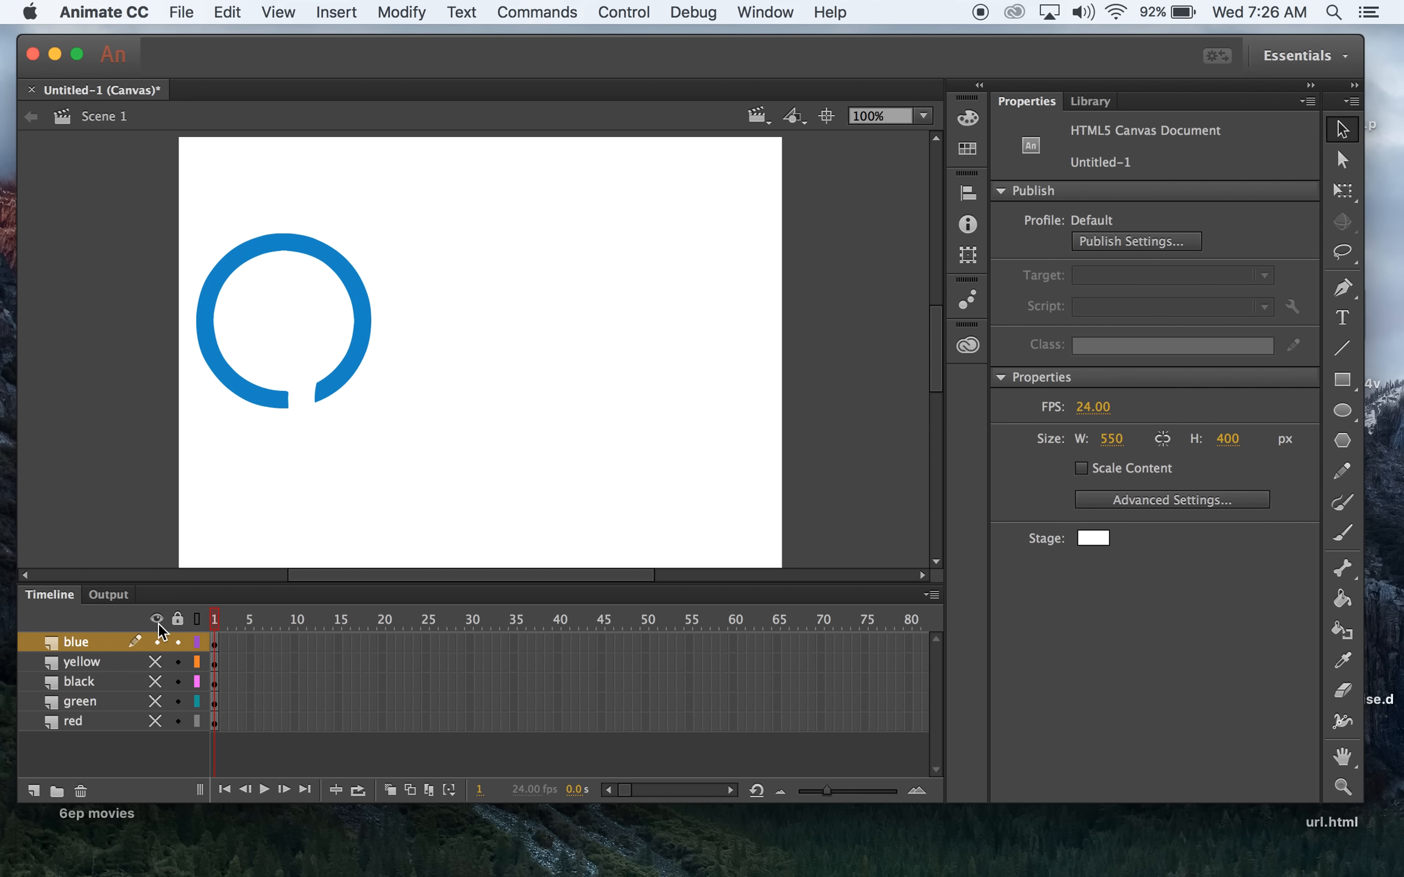
{"action": "left_click", "coordinate": [157, 621]}
{"action": "left_click", "coordinate": [156, 620]}
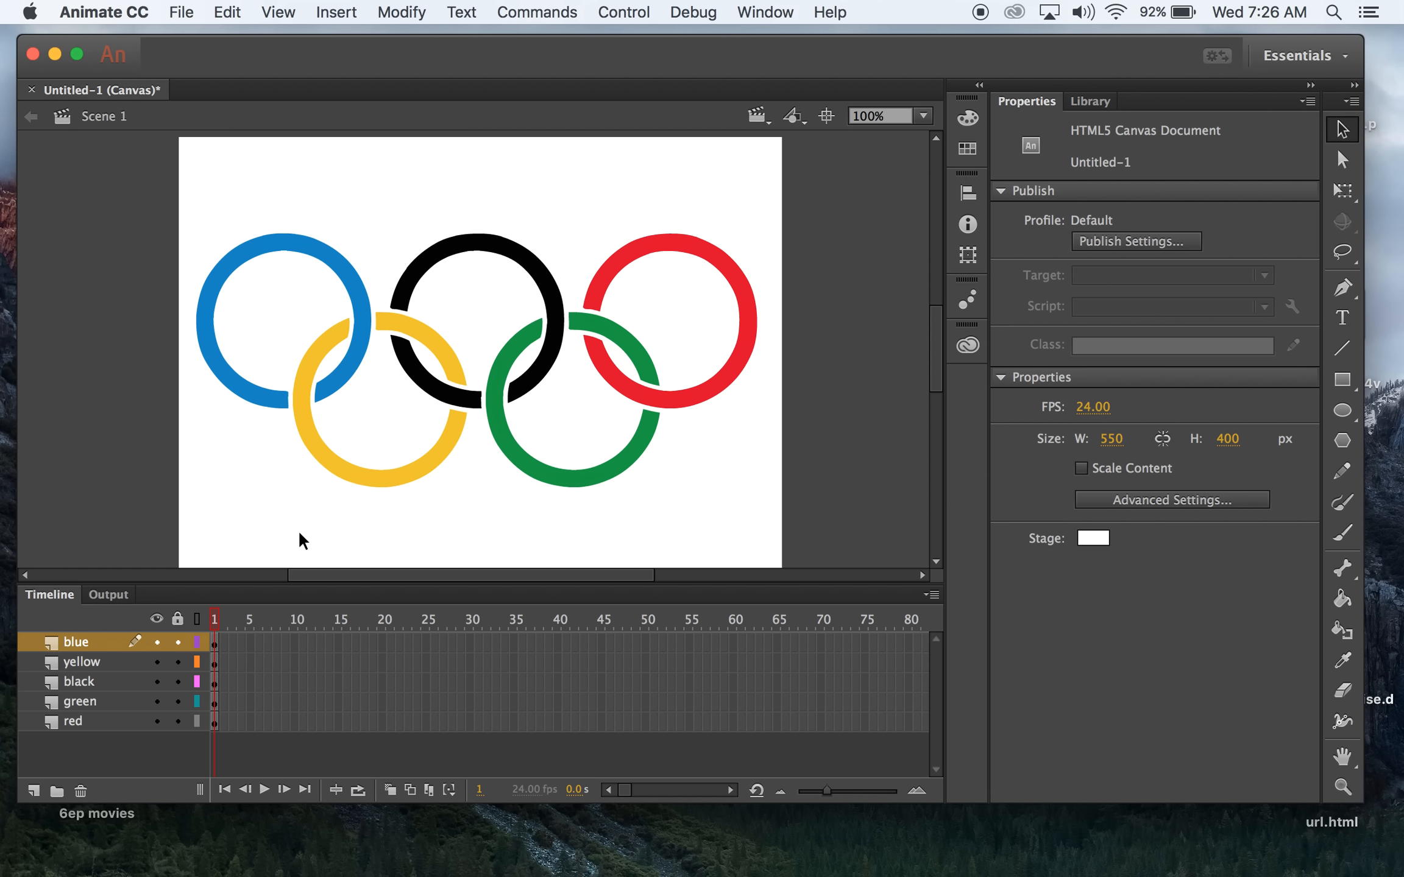
{"action": "key", "text": "super+a"}
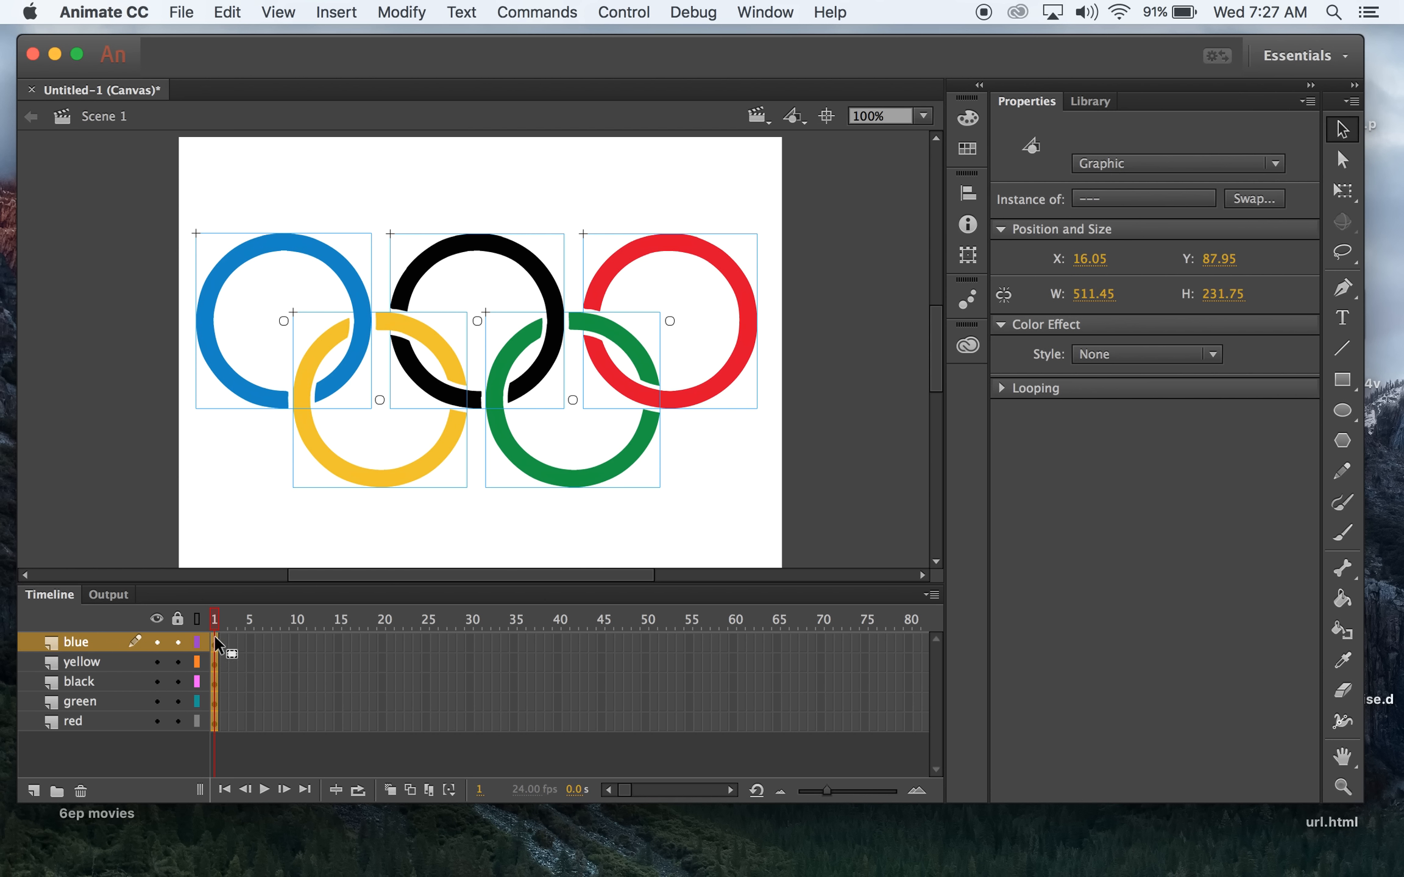
{"action": "right_click", "coordinate": [418, 472]}
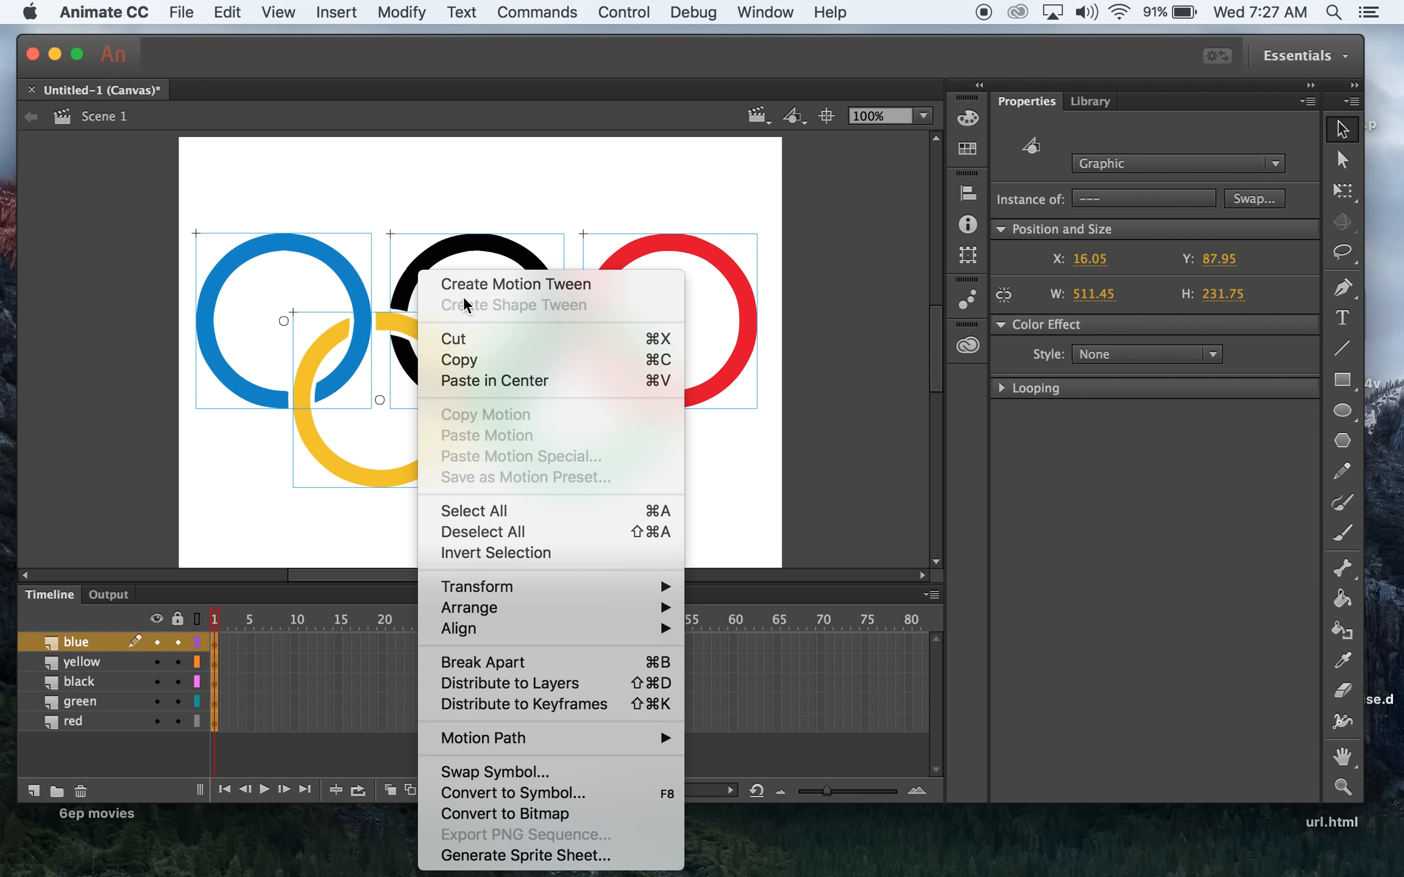
{"action": "left_click", "coordinate": [274, 518]}
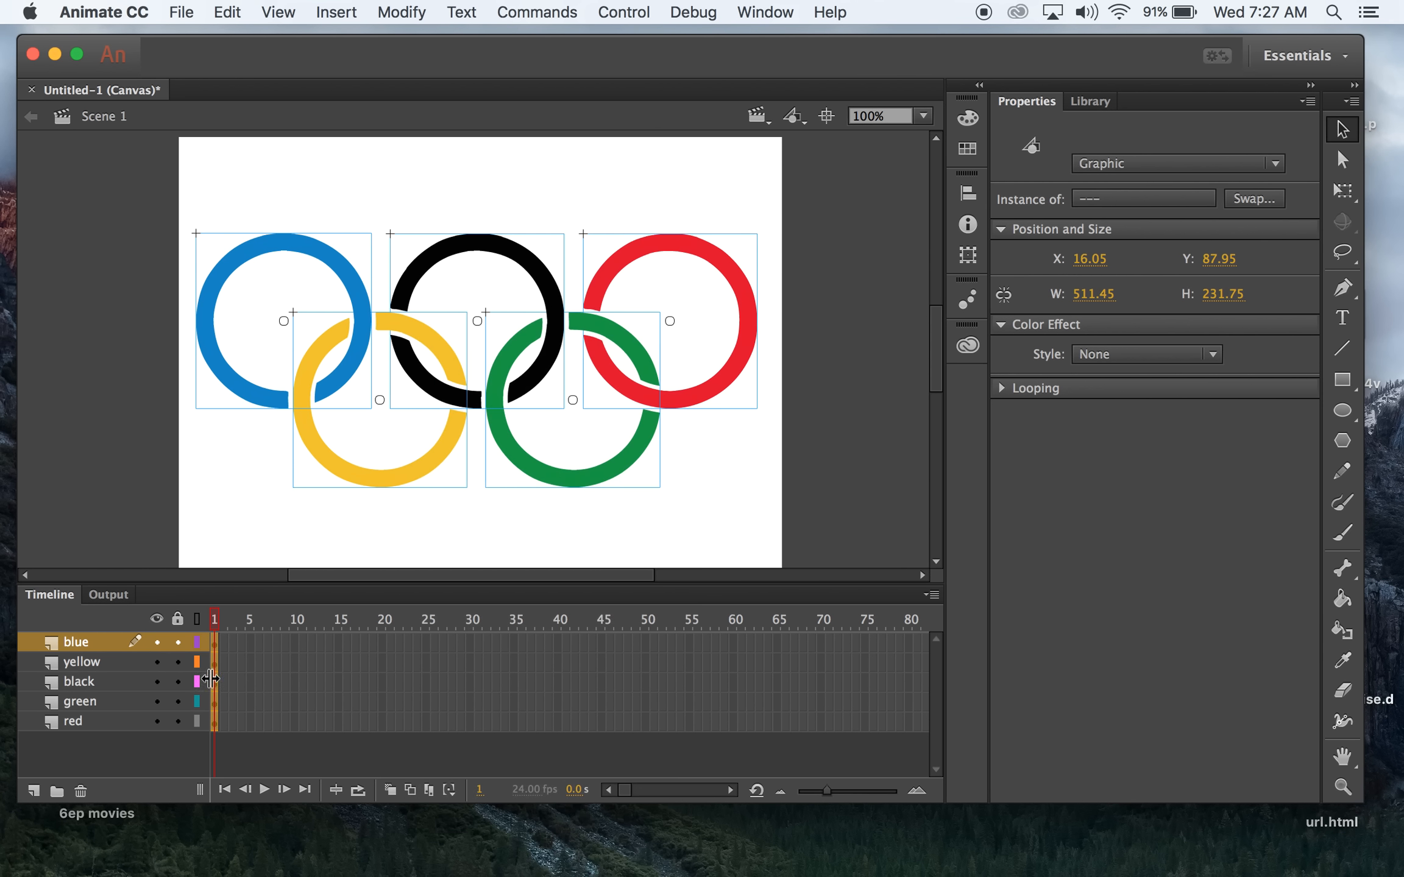
{"action": "right_click", "coordinate": [351, 474]}
{"action": "left_click", "coordinate": [217, 545]}
{"action": "right_click", "coordinate": [217, 687]}
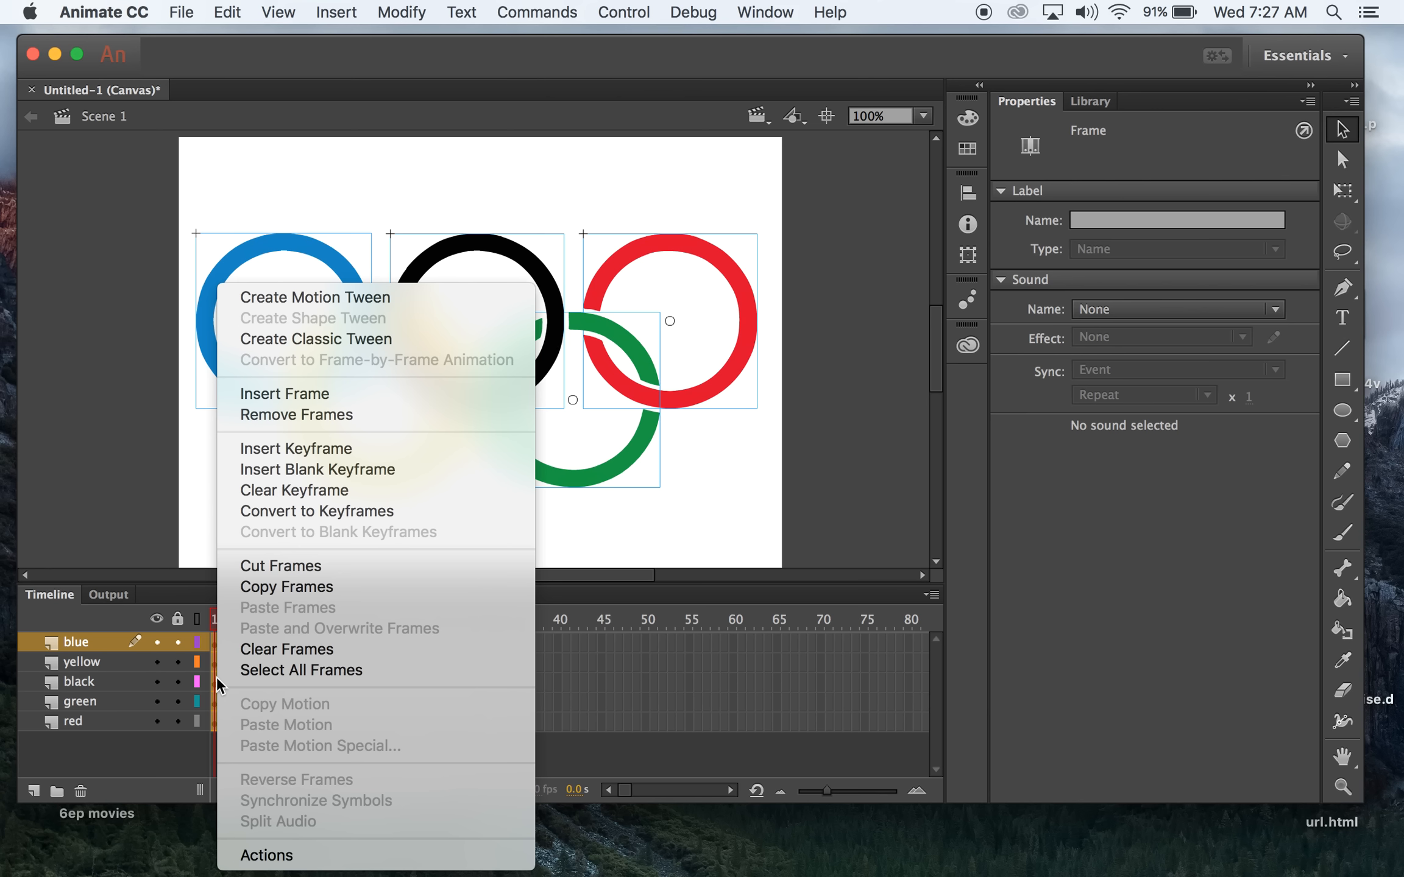
{"action": "left_click", "coordinate": [155, 459]}
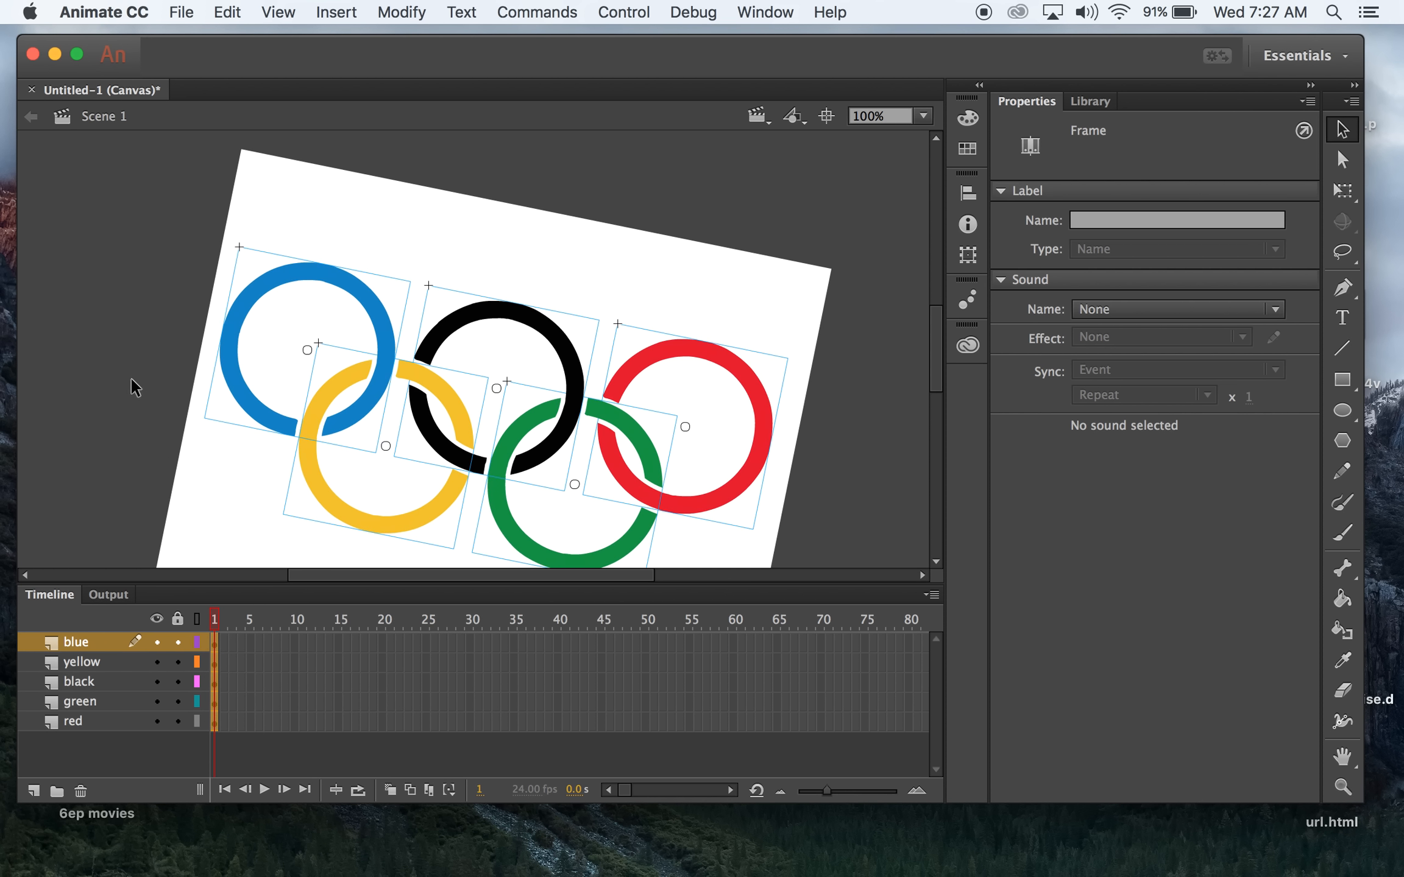
{"action": "left_click", "coordinate": [827, 116]}
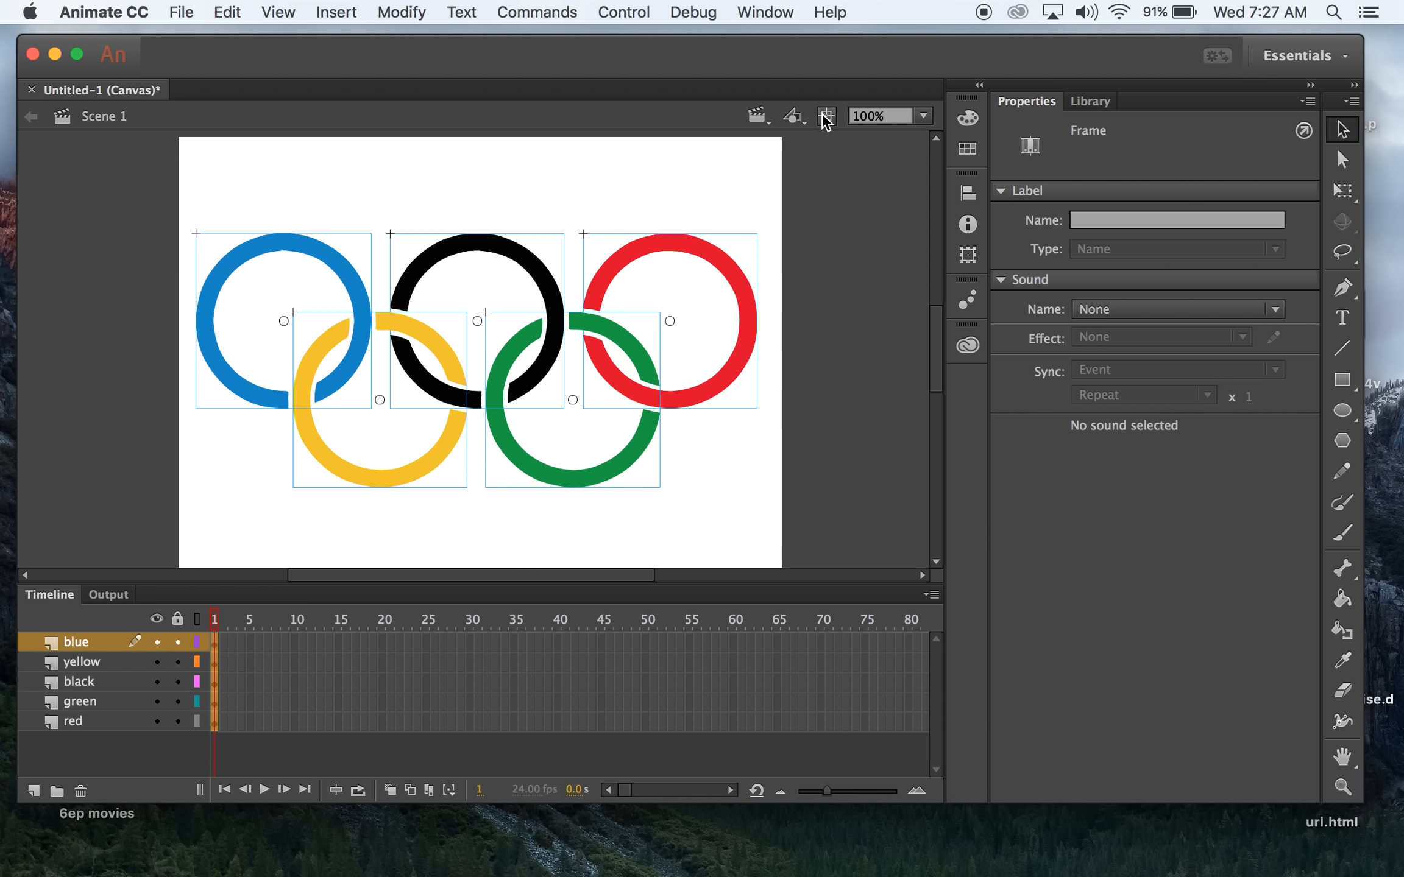
{"action": "right_click", "coordinate": [308, 483]}
{"action": "right_click", "coordinate": [272, 466]}
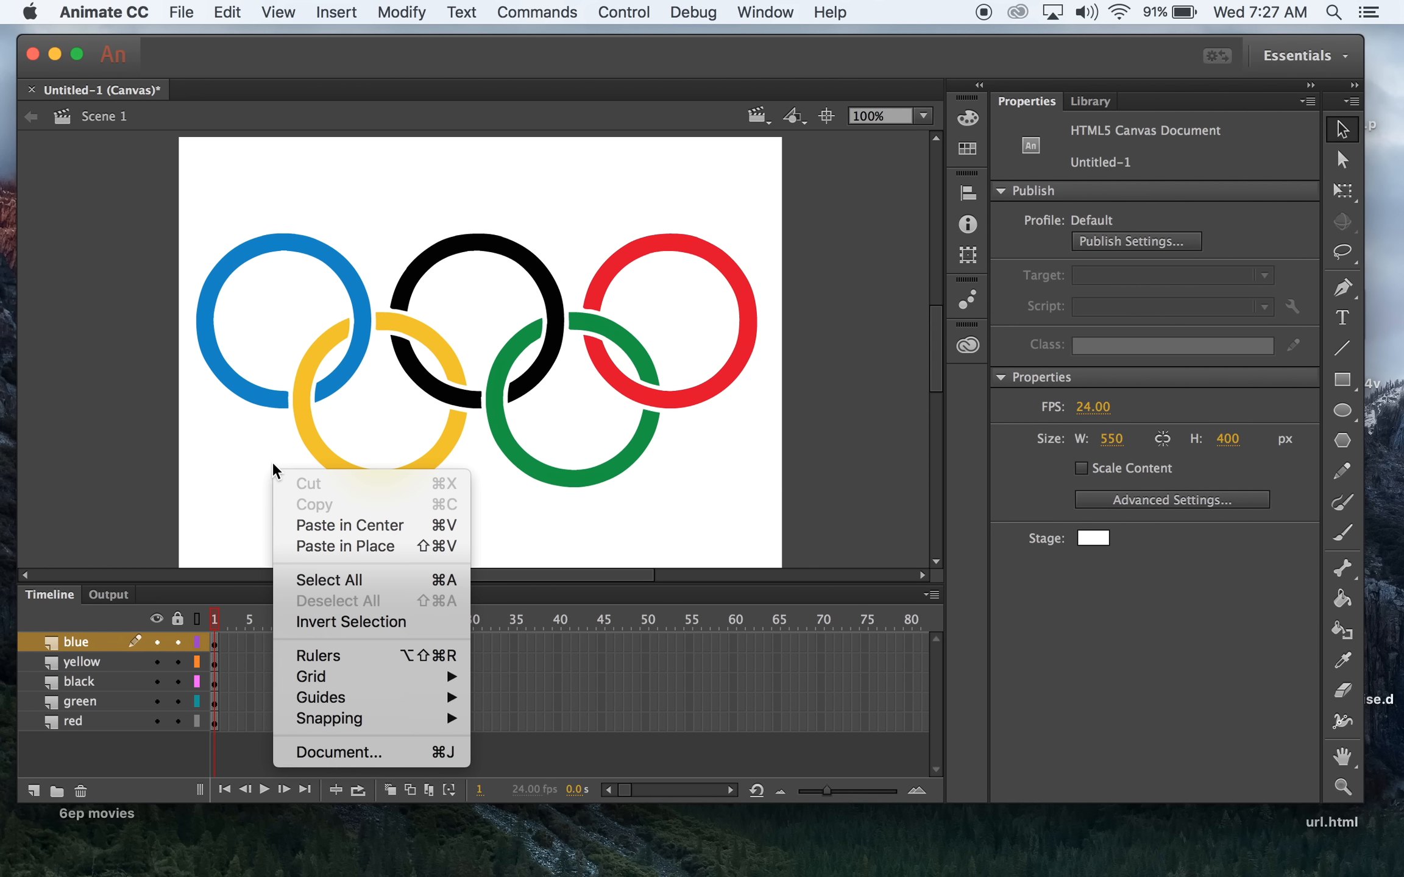
{"action": "left_click", "coordinate": [142, 487]}
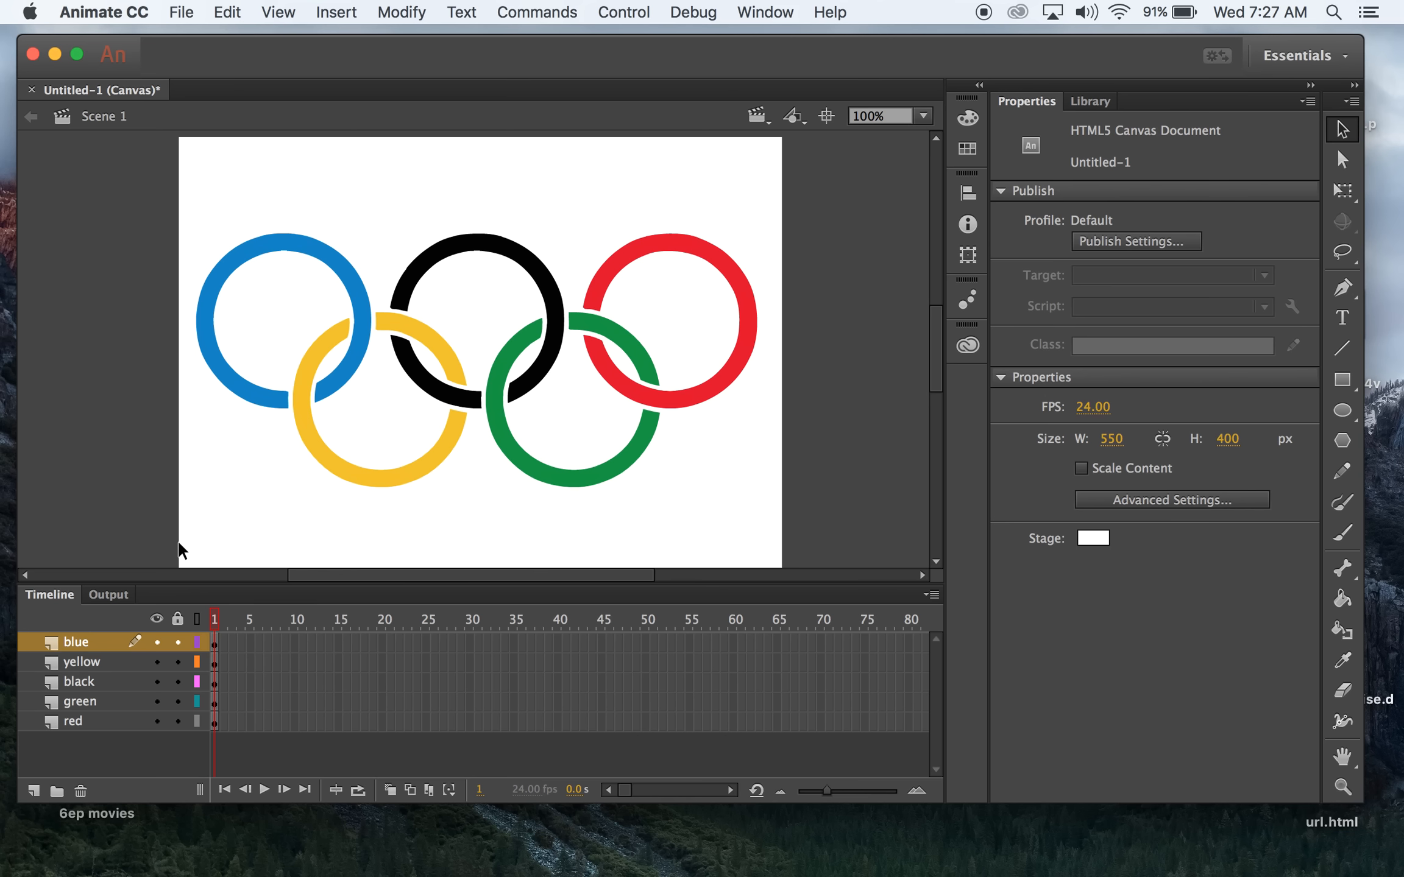
Create motion tweens for all five rings on the blue, yellow, black, green and red layers.
{"action": "key", "text": "super+a"}
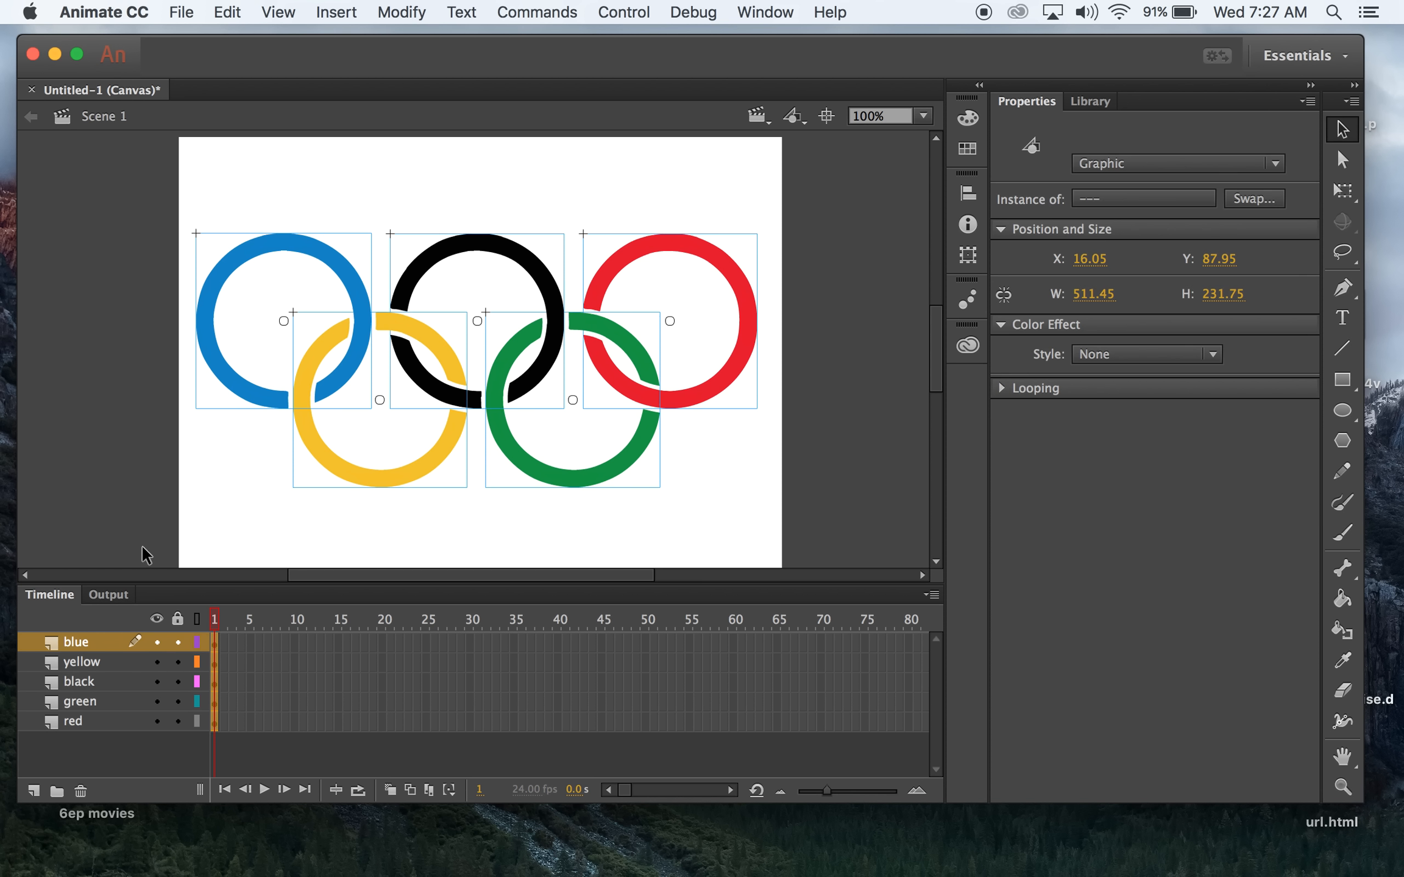
{"action": "right_click", "coordinate": [216, 662]}
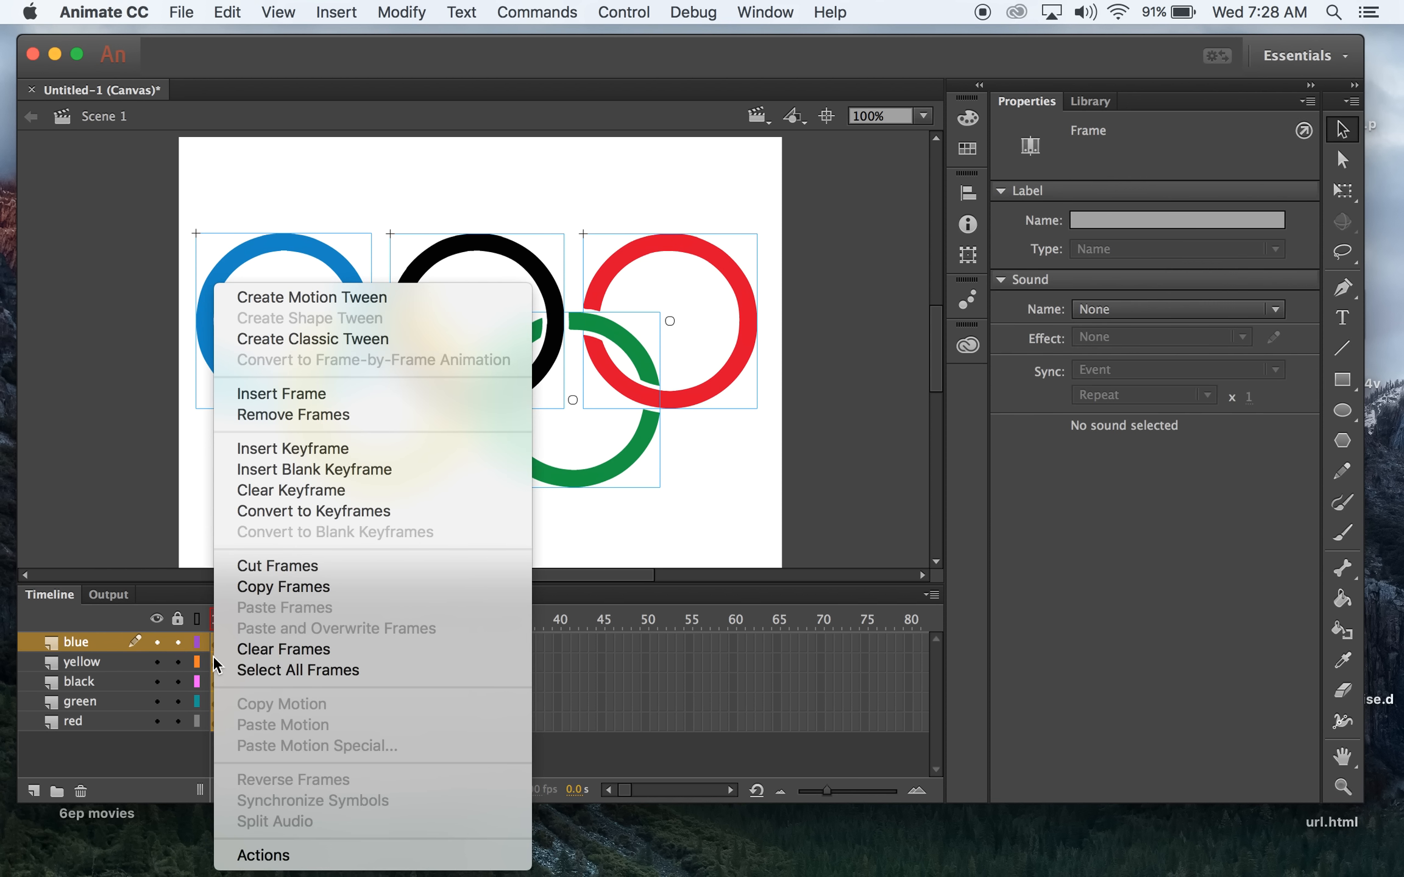
{"action": "left_click", "coordinate": [300, 298]}
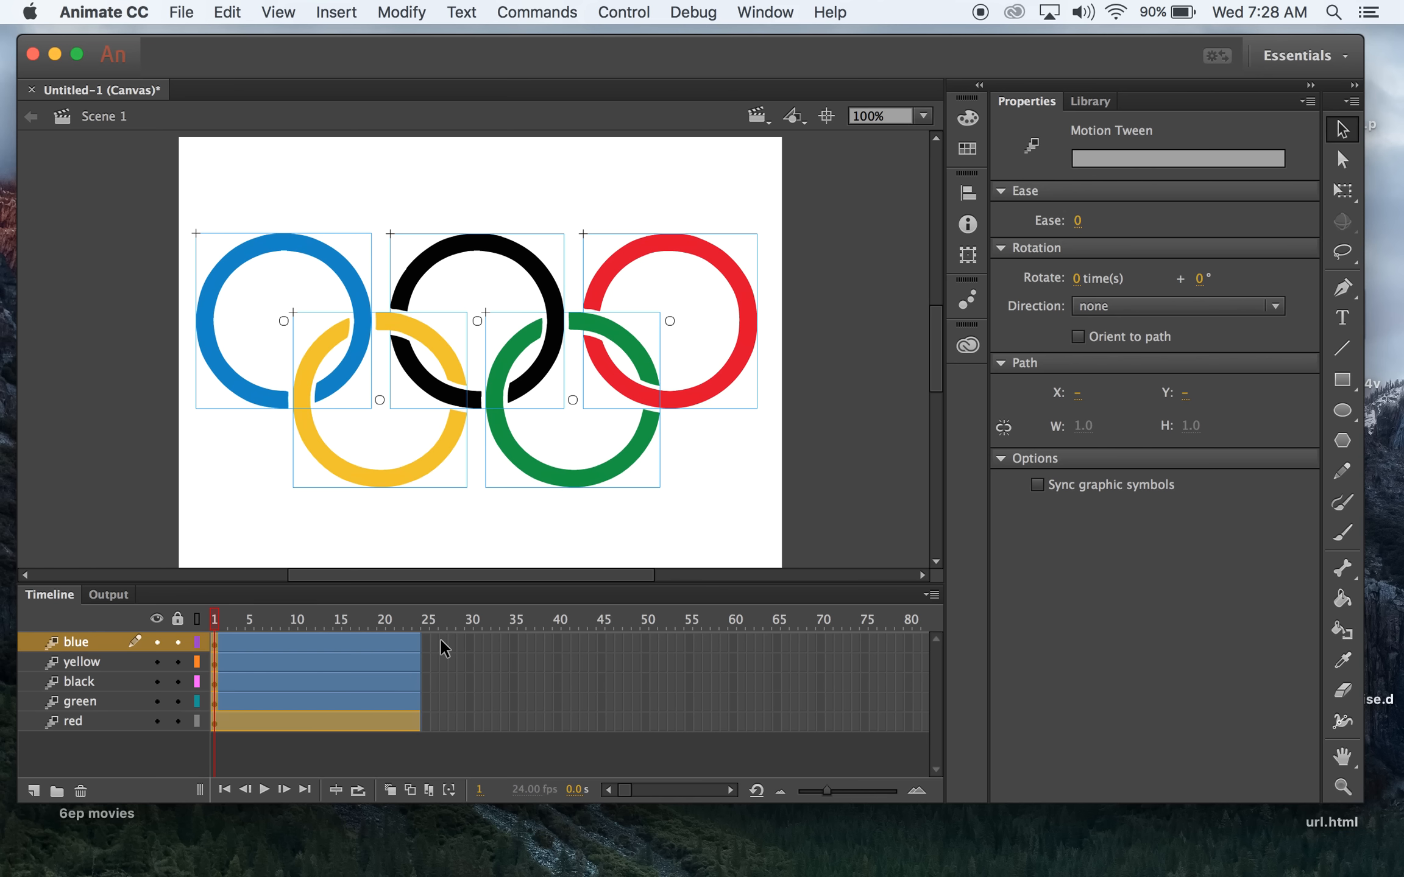
At frame 24, move the yellow ring off the stage's lower-left corner to about X -180, Y 357, and curve its motion path.
{"action": "left_click", "coordinate": [214, 617]}
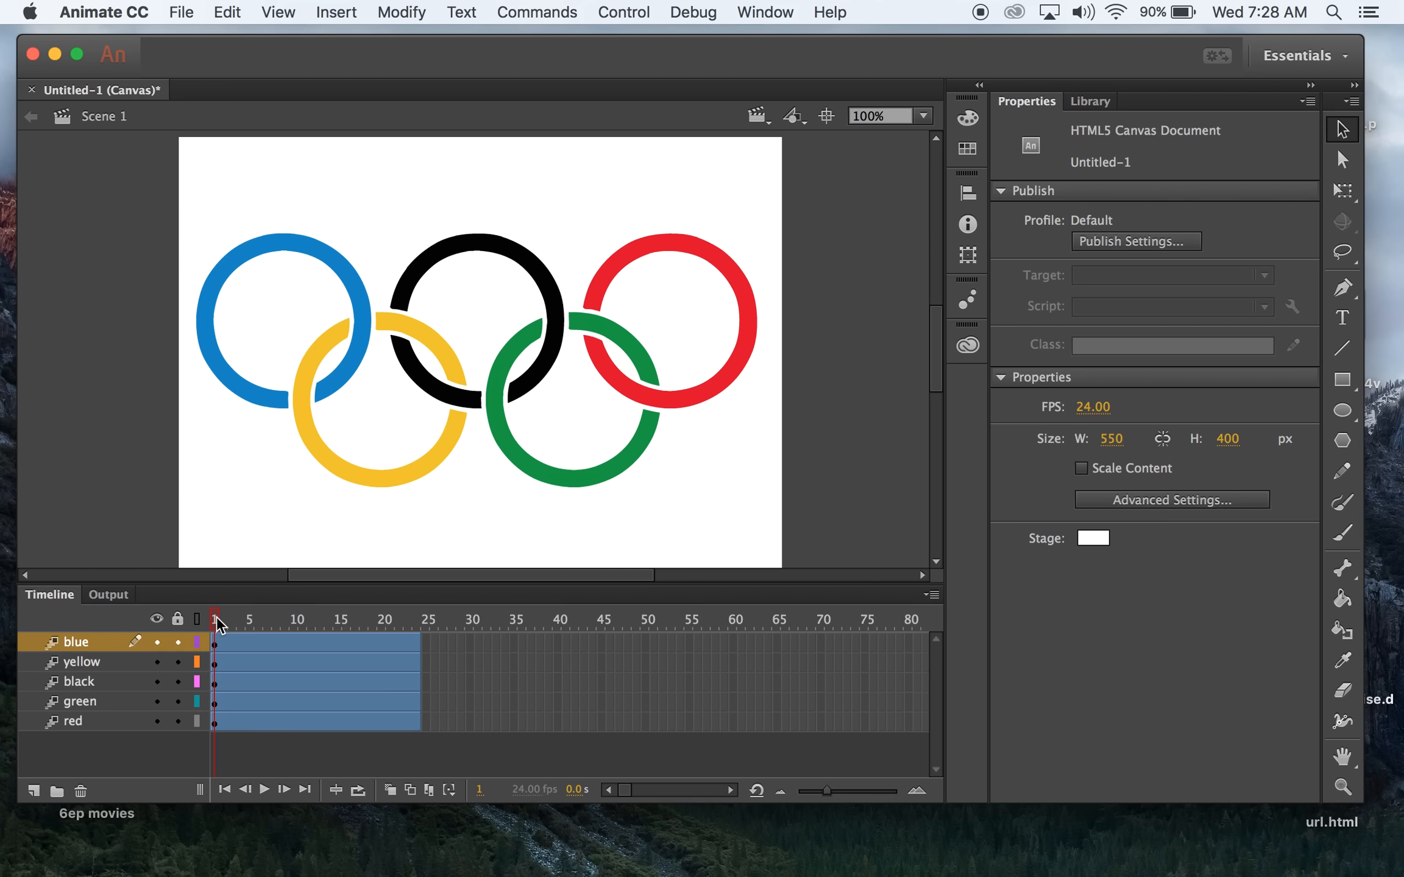
{"action": "mouse_move", "coordinate": [220, 624]}
{"action": "left_mouse_down"}
{"action": "mouse_move", "coordinate": [418, 627]}
{"action": "mouse_move", "coordinate": [207, 620]}
{"action": "left_mouse_up"}
{"action": "left_click_drag", "start_coordinate": [218, 625], "coordinate": [418, 643]}
{"action": "left_click_drag", "start_coordinate": [311, 441], "coordinate": [5, 507]}
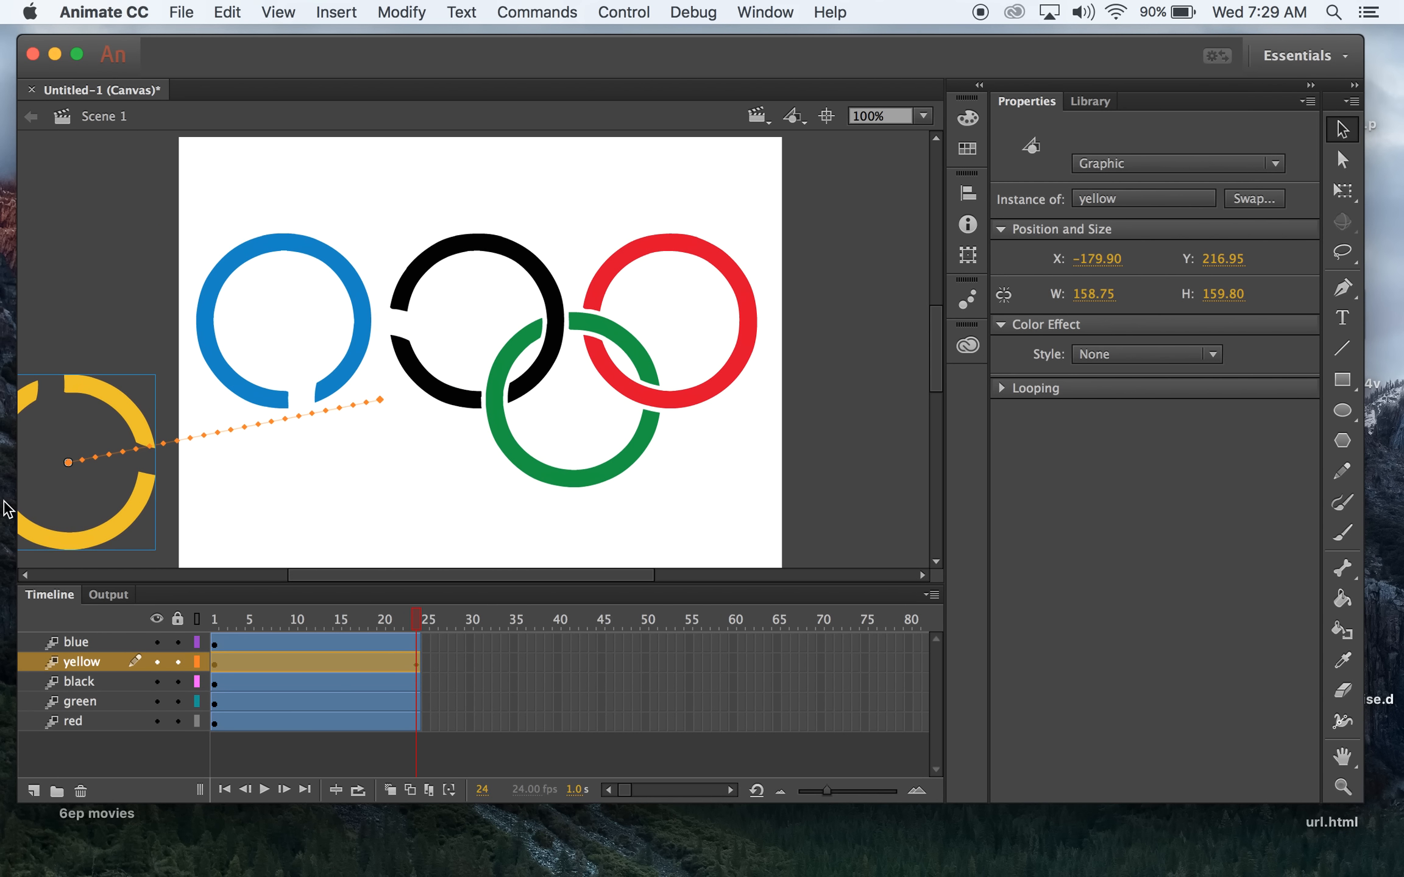
{"action": "key", "text": "super+minus"}
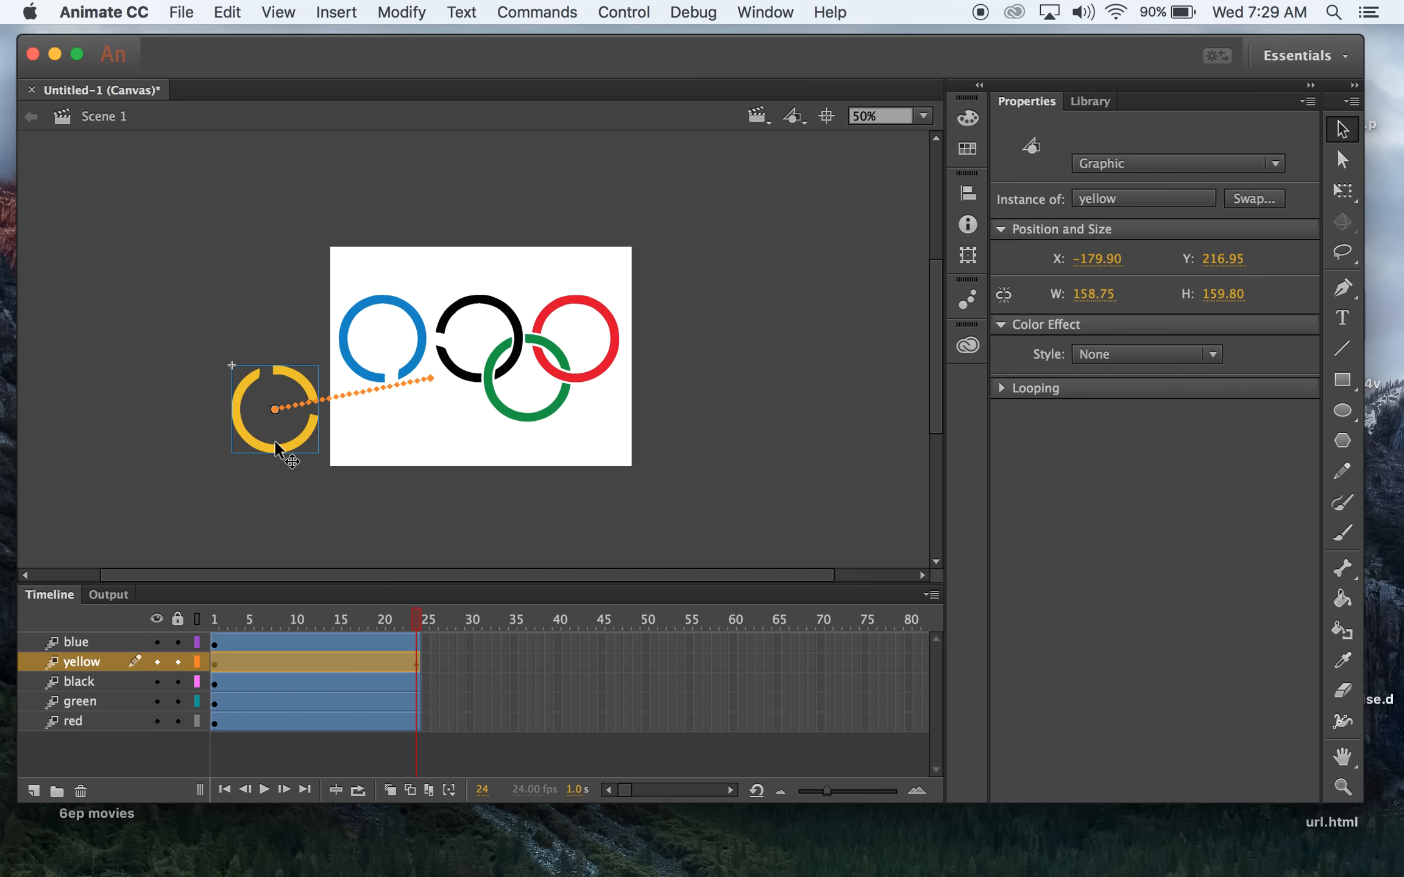
{"action": "left_click_drag", "start_coordinate": [277, 454], "coordinate": [266, 526]}
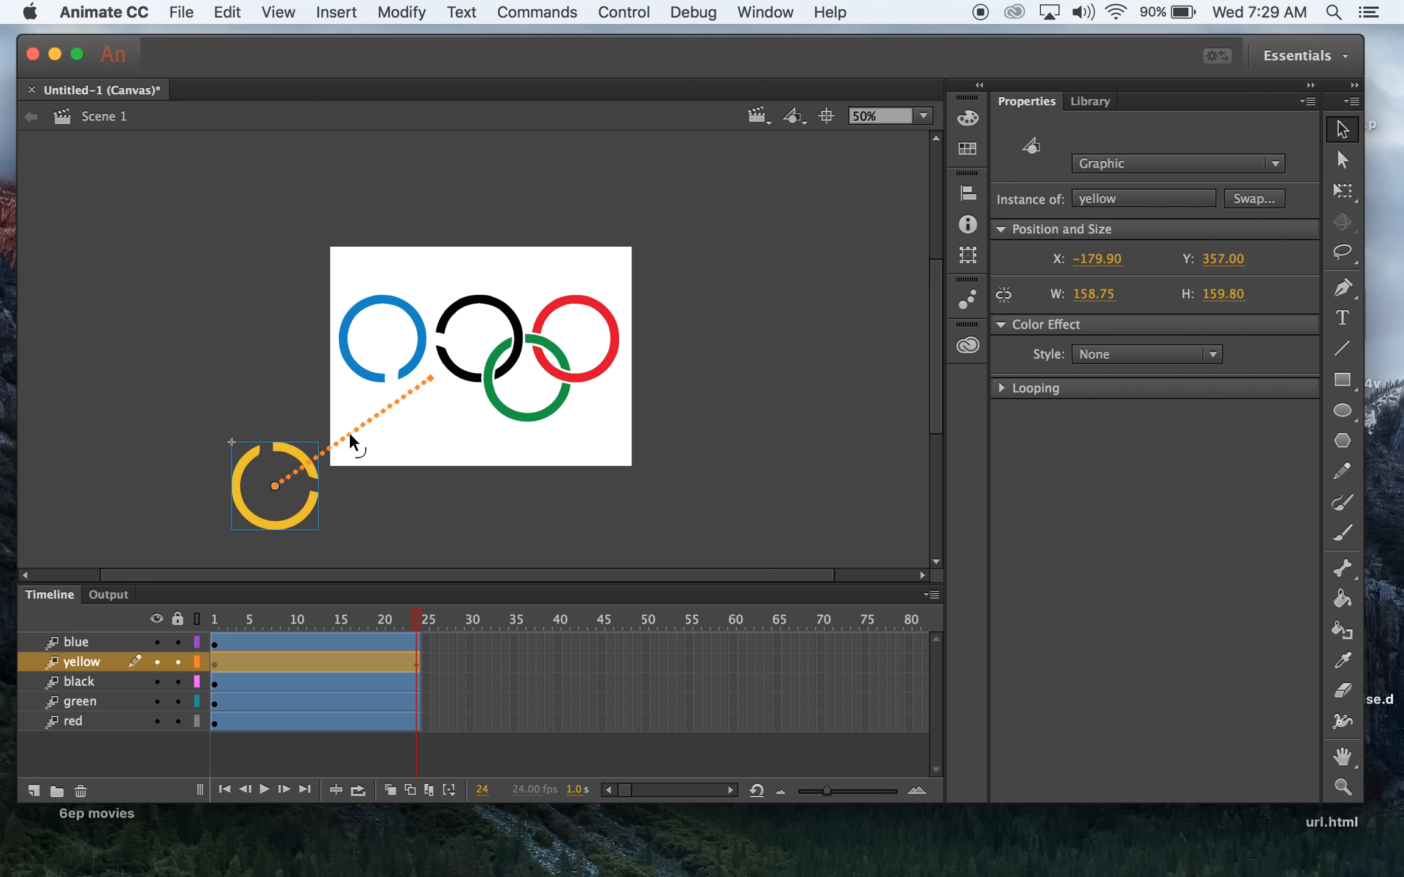
{"action": "left_click_drag", "start_coordinate": [348, 441], "coordinate": [402, 431]}
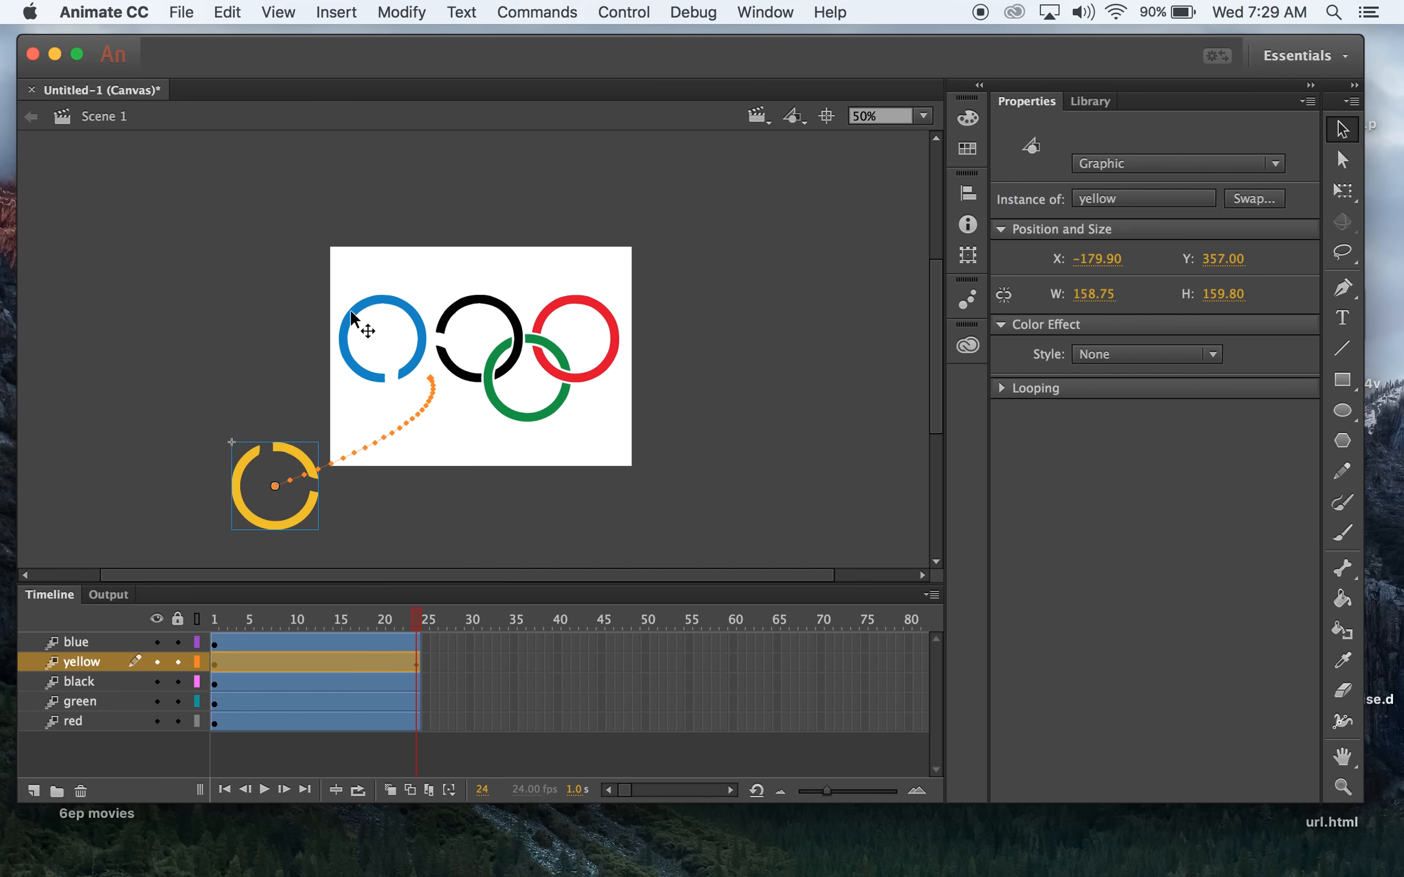
Move the blue ring off the stage's upper-left corner at frame 24, to about X -170, Y -146, and bend its motion path outward.
{"action": "left_click_drag", "start_coordinate": [366, 326], "coordinate": [248, 189]}
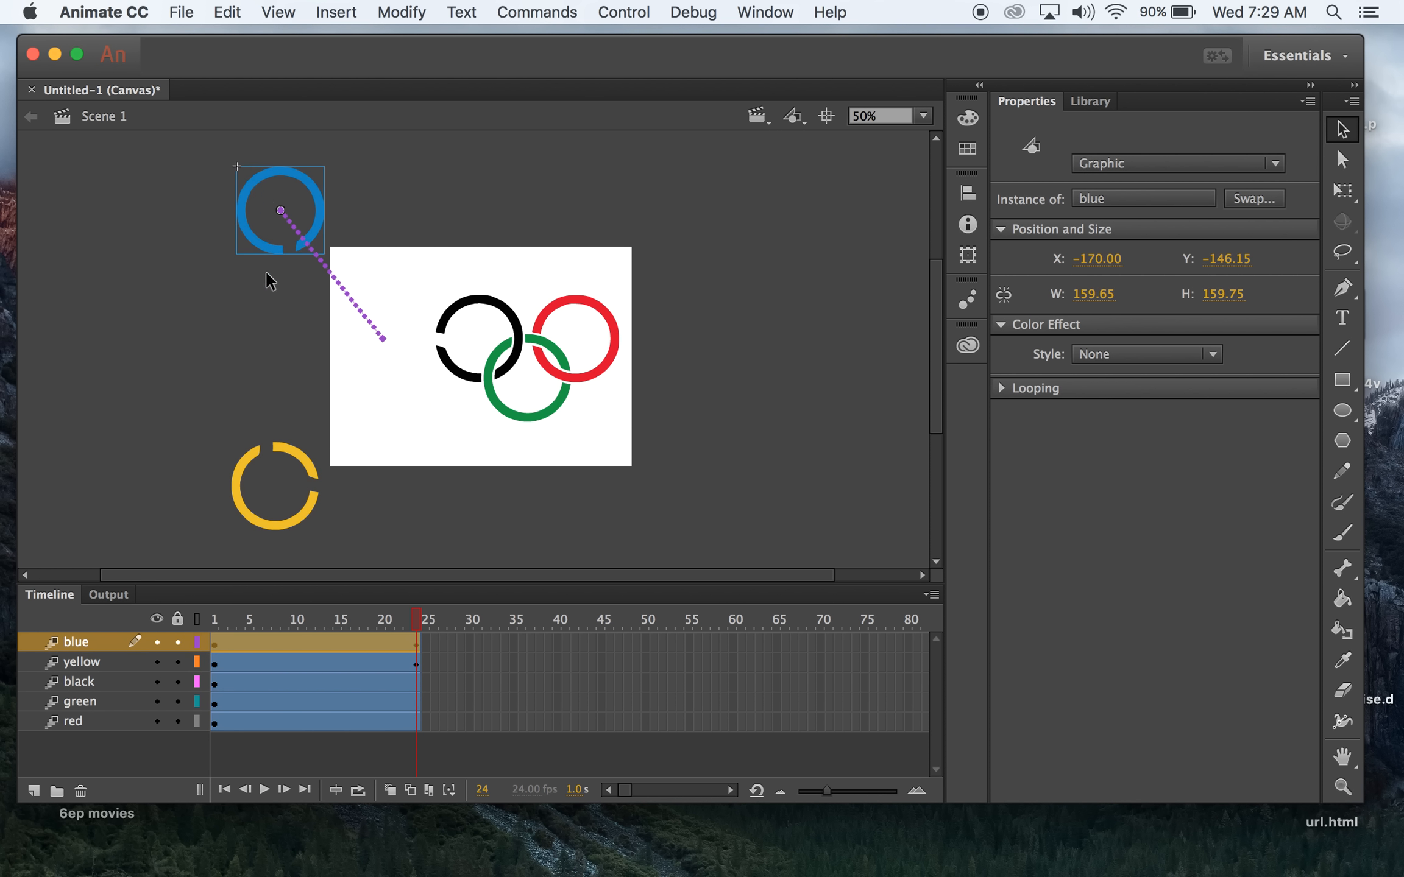
{"action": "left_click_drag", "start_coordinate": [345, 292], "coordinate": [393, 271]}
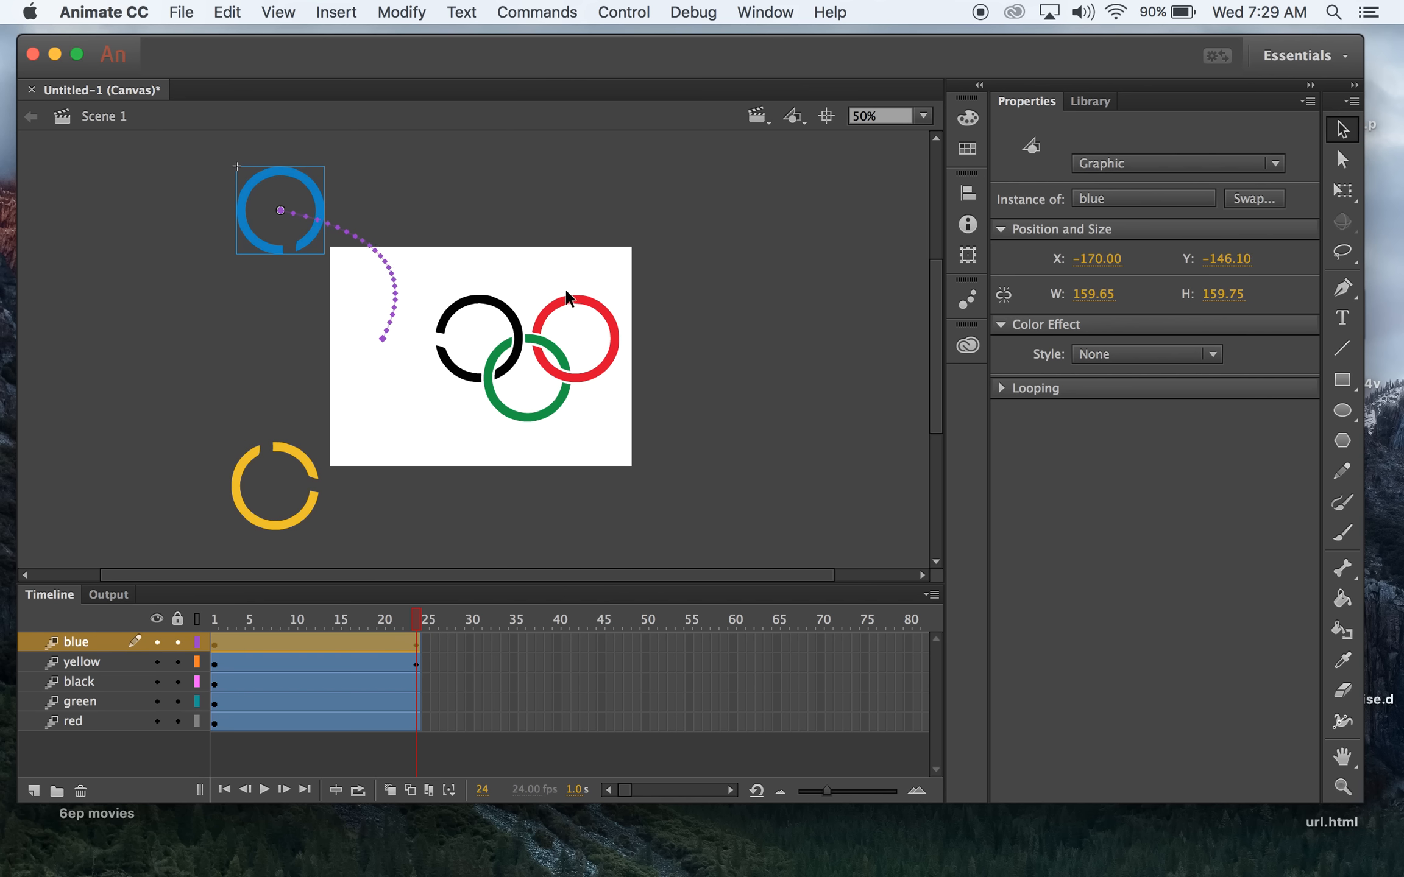
At frame 24, move the red ring to about X 545, Y -168 and the green ring to about X 620, Y 374, and curve both motion paths.
{"action": "left_click_drag", "start_coordinate": [568, 299], "coordinate": [666, 158]}
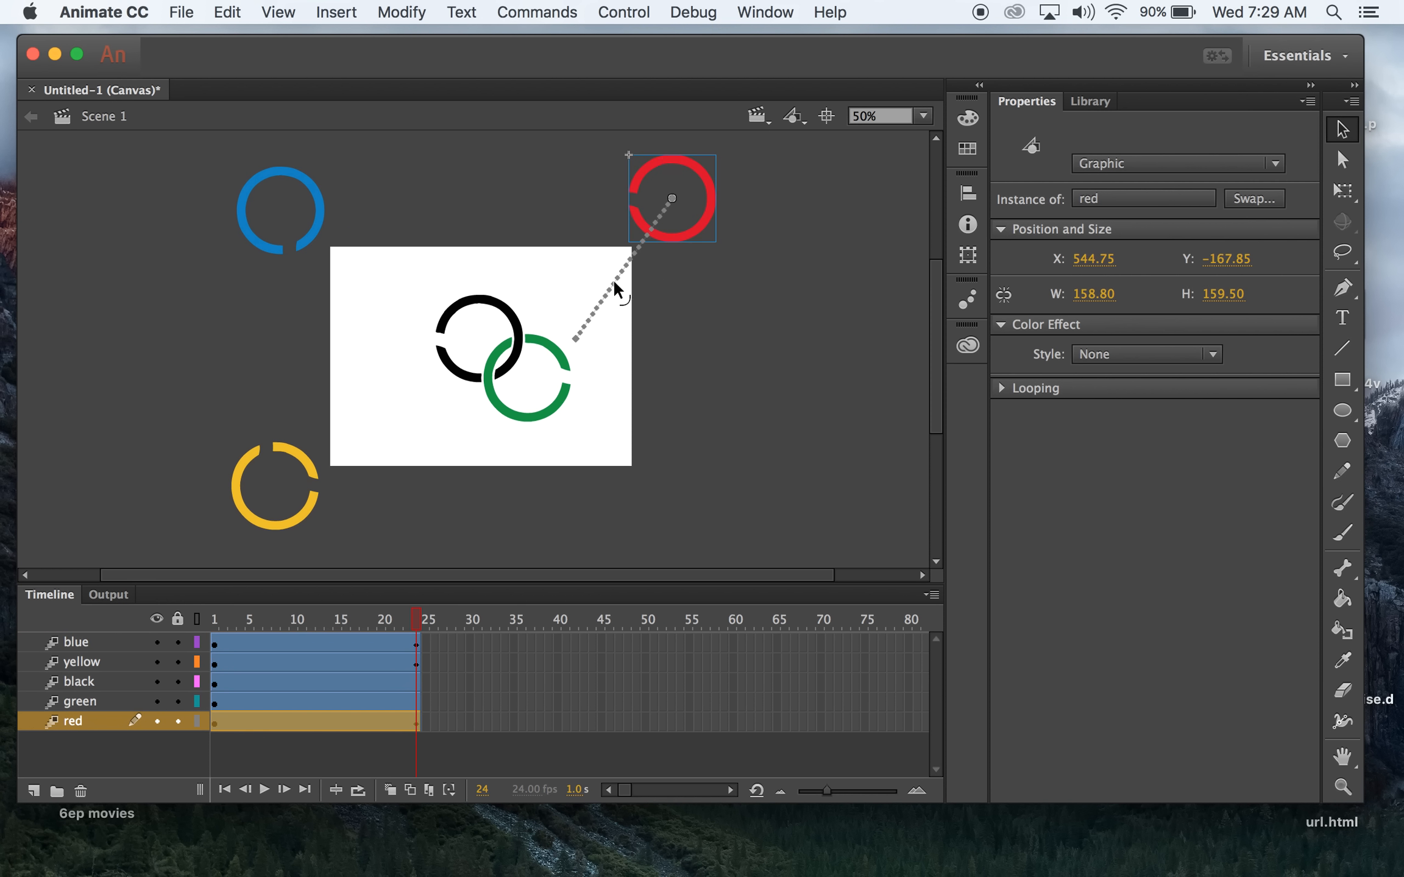
{"action": "left_click_drag", "start_coordinate": [615, 289], "coordinate": [569, 291]}
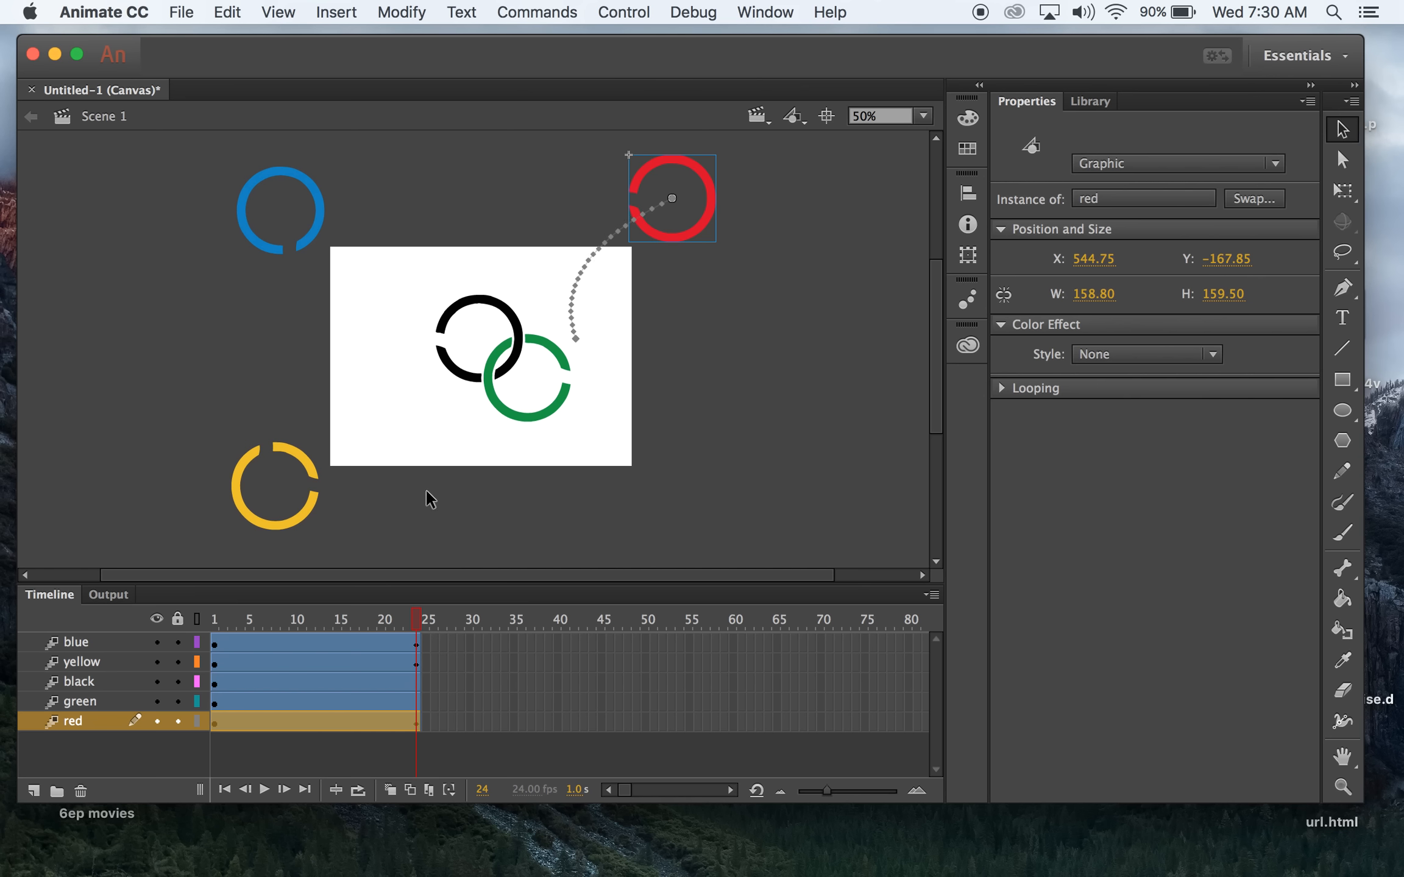
{"action": "left_click", "coordinate": [510, 417]}
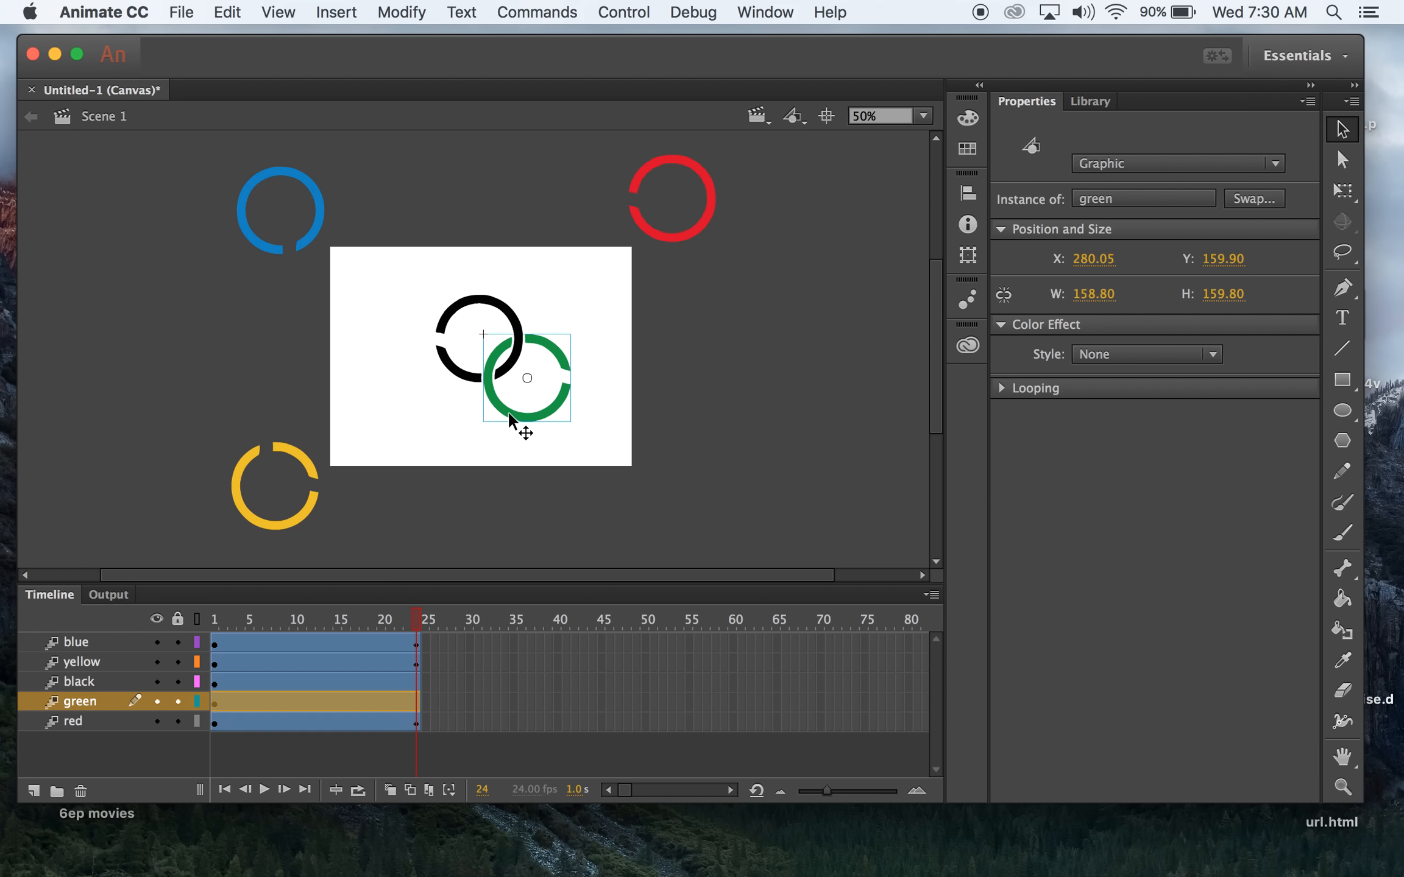
{"action": "left_click_drag", "start_coordinate": [511, 420], "coordinate": [701, 528]}
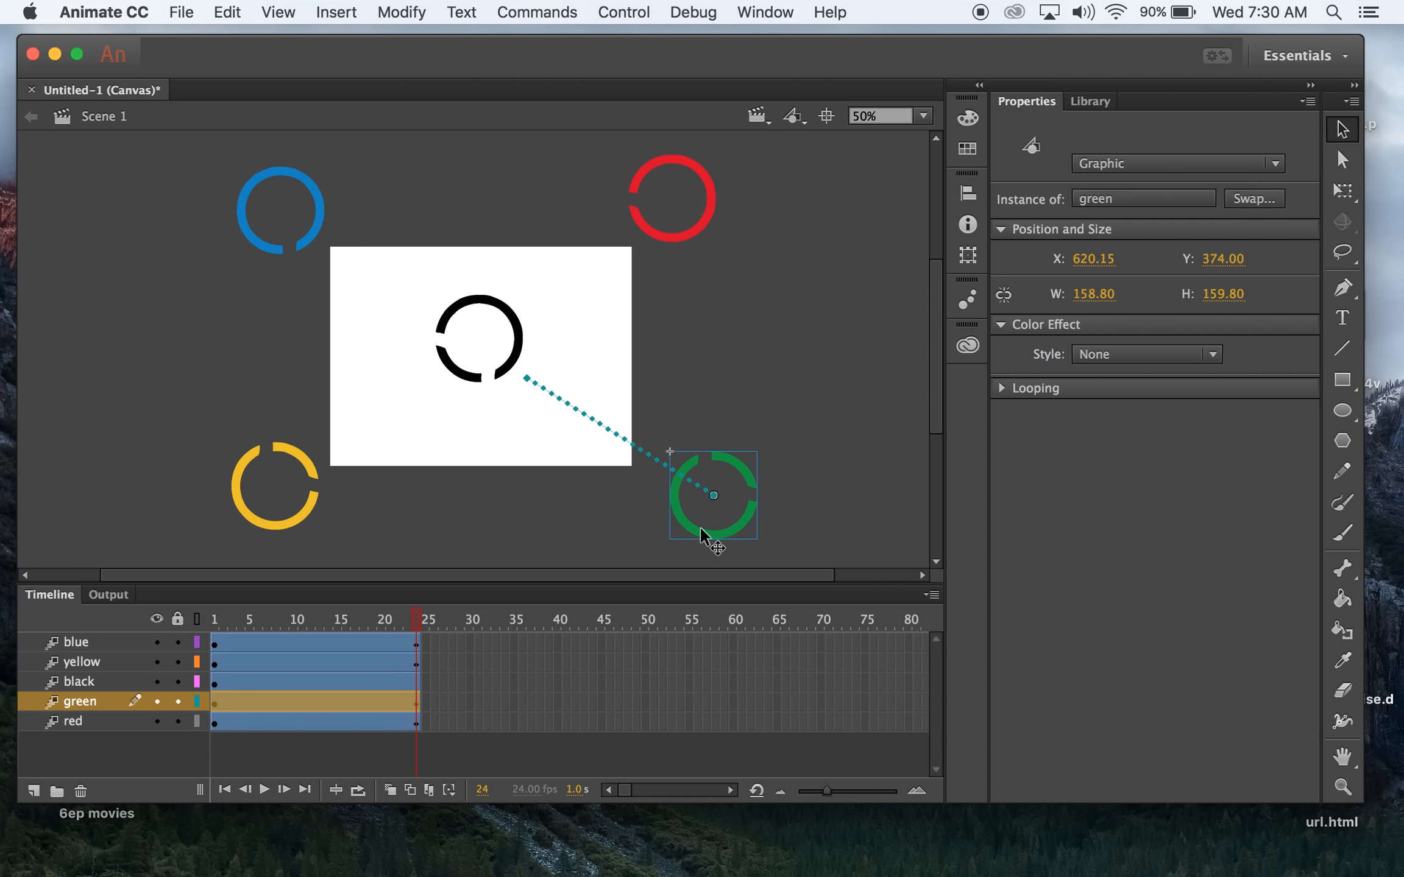
{"action": "left_click_drag", "start_coordinate": [605, 434], "coordinate": [554, 482]}
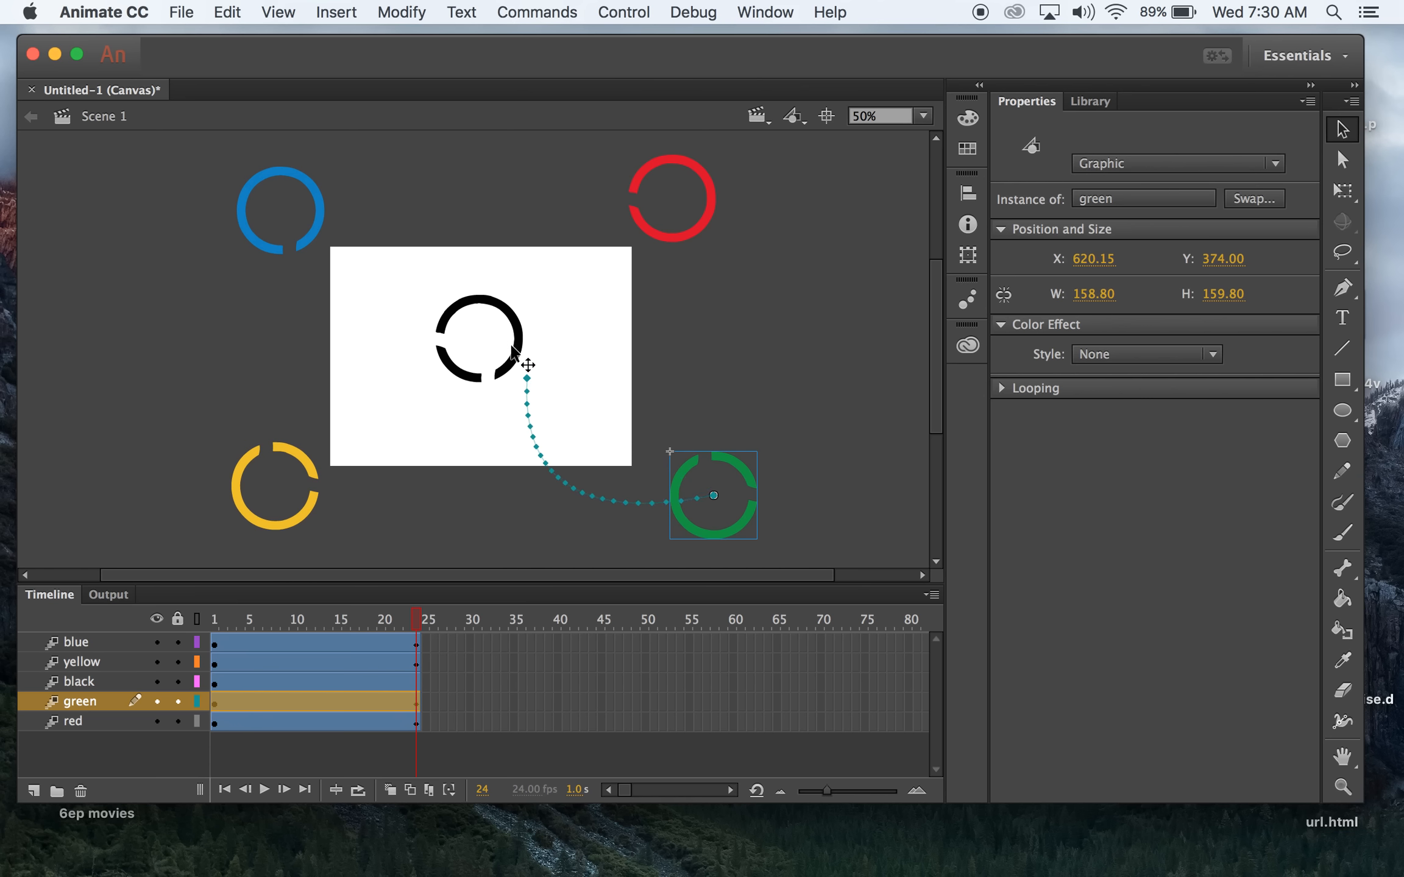
Fade out the black ring at frame 24 by applying an Alpha color effect of 0%.
{"action": "left_click", "coordinate": [515, 358]}
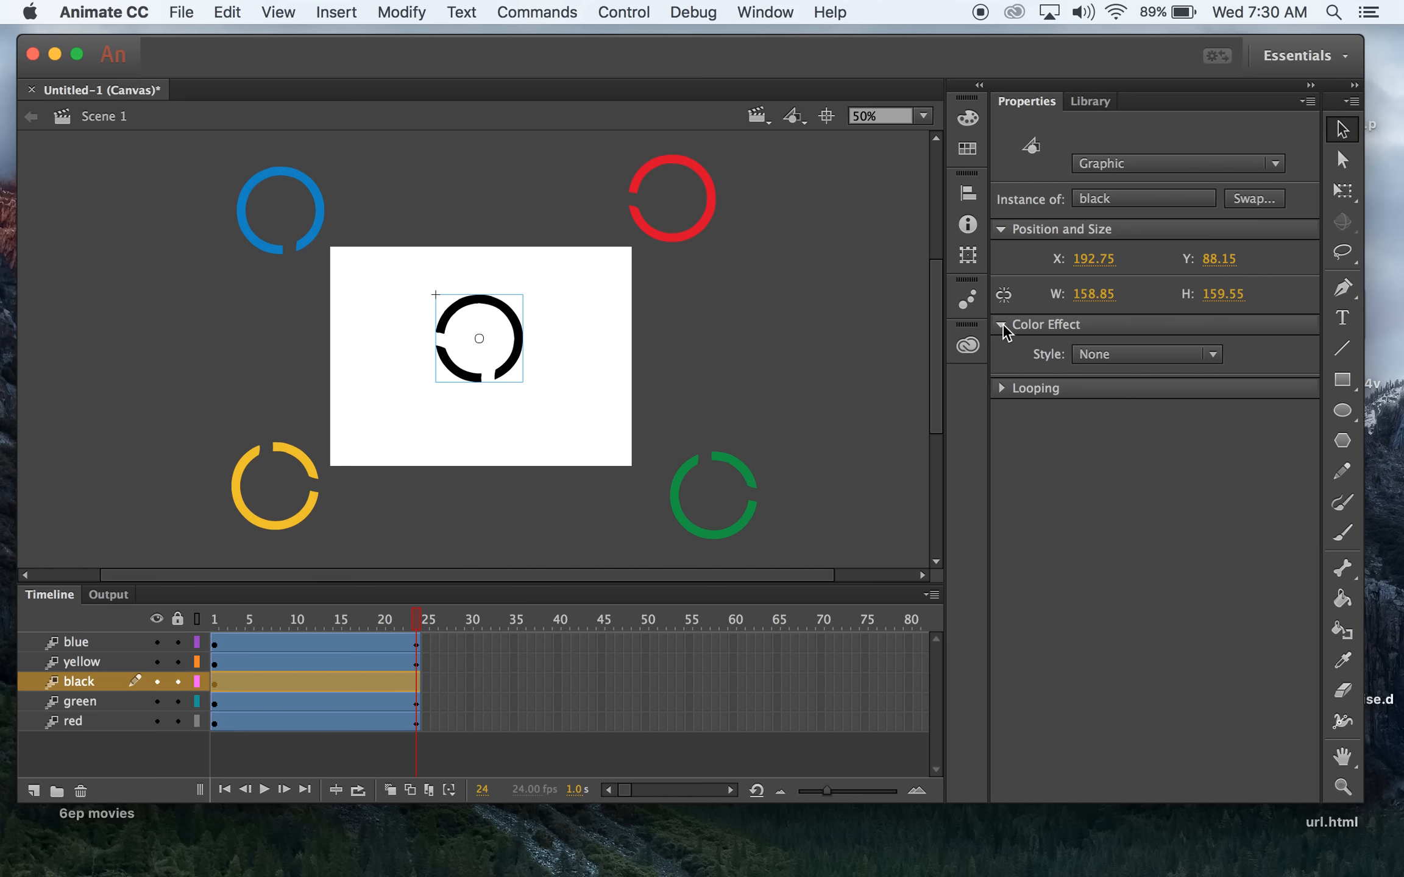
{"action": "left_click", "coordinate": [1213, 355]}
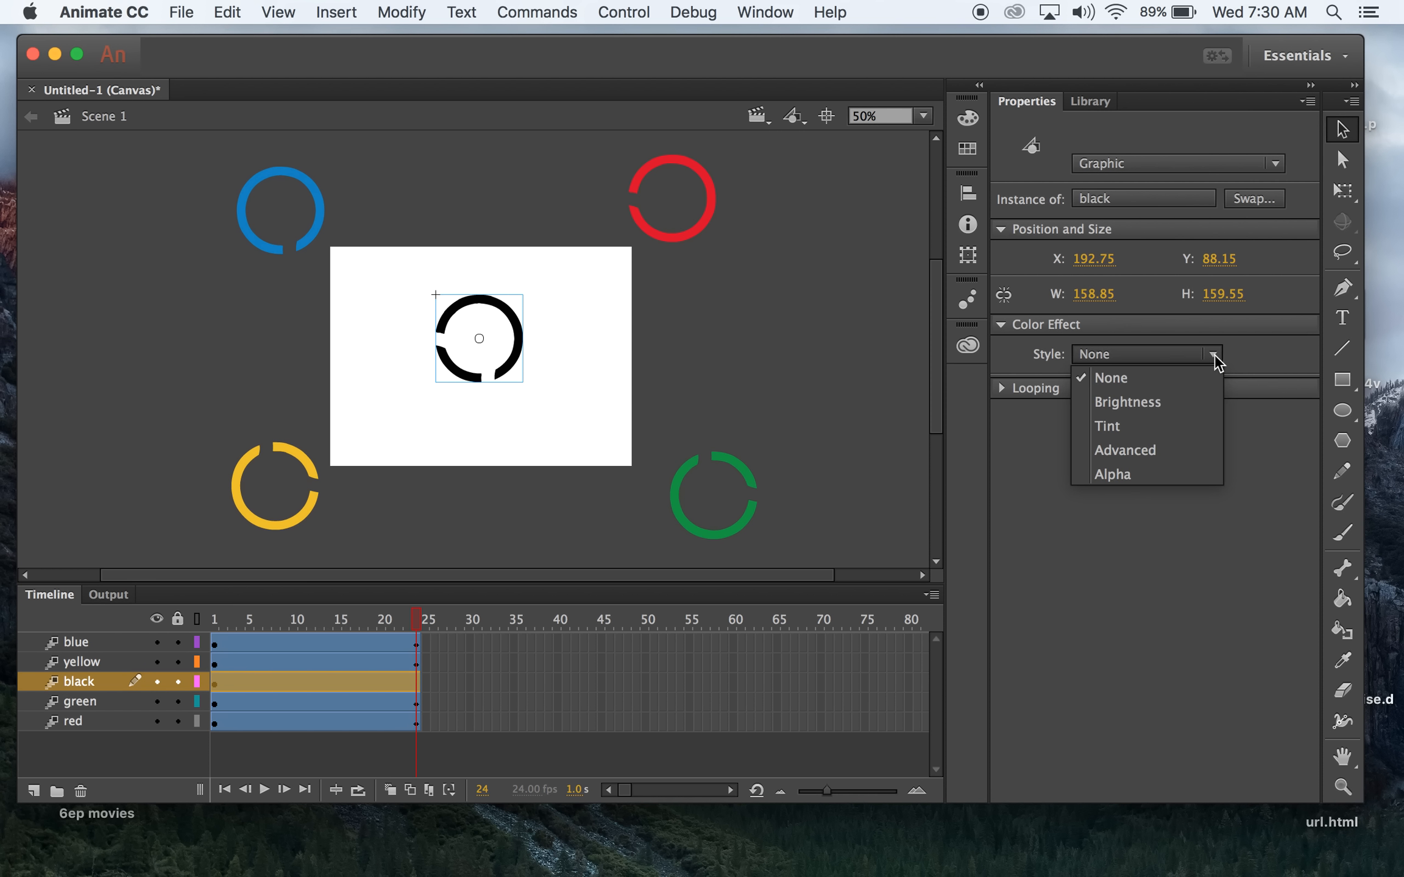
{"action": "left_click", "coordinate": [1153, 475]}
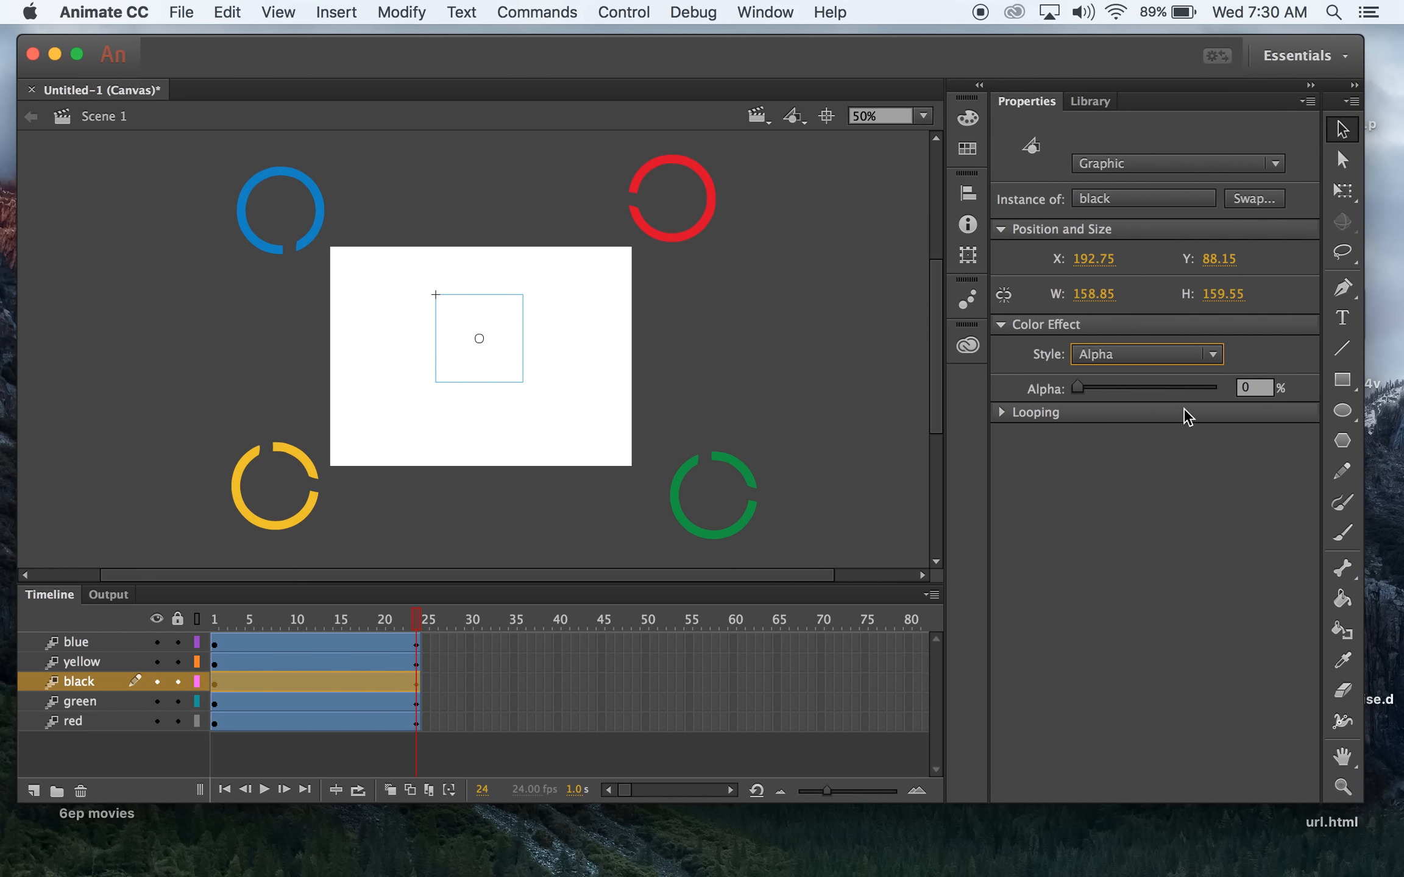
{"action": "left_click", "coordinate": [1077, 389]}
{"action": "mouse_move", "coordinate": [1075, 390]}
{"action": "left_mouse_down"}
{"action": "mouse_move", "coordinate": [1226, 393]}
{"action": "mouse_move", "coordinate": [1074, 393]}
{"action": "left_mouse_up"}
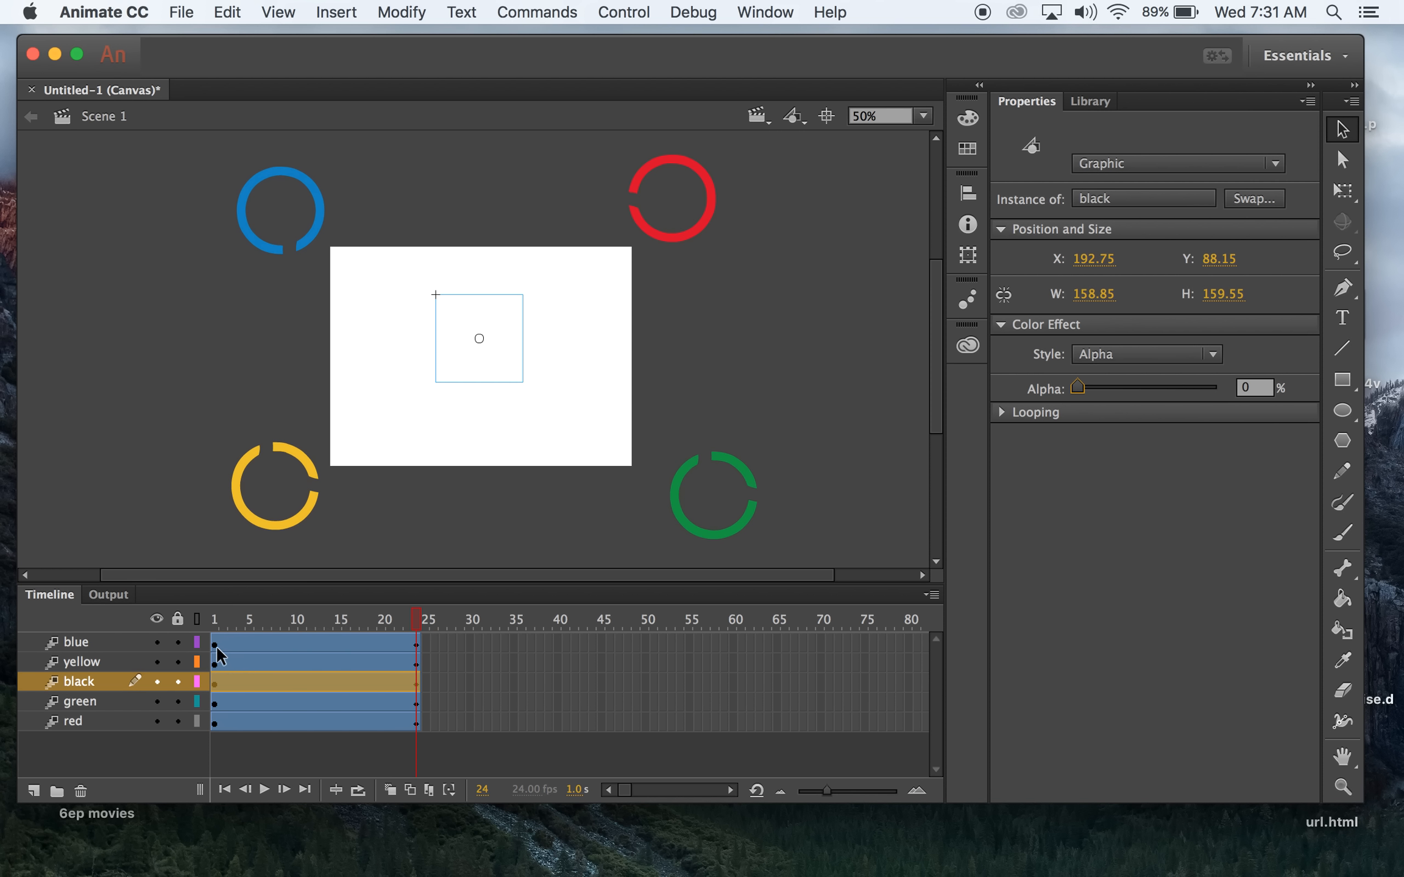
Reverse the keyframes of the motion tweens on the blue, yellow, black, green and red layers.
{"action": "mouse_move", "coordinate": [420, 620]}
{"action": "left_mouse_down"}
{"action": "mouse_move", "coordinate": [213, 622]}
{"action": "mouse_move", "coordinate": [440, 618]}
{"action": "left_mouse_up"}
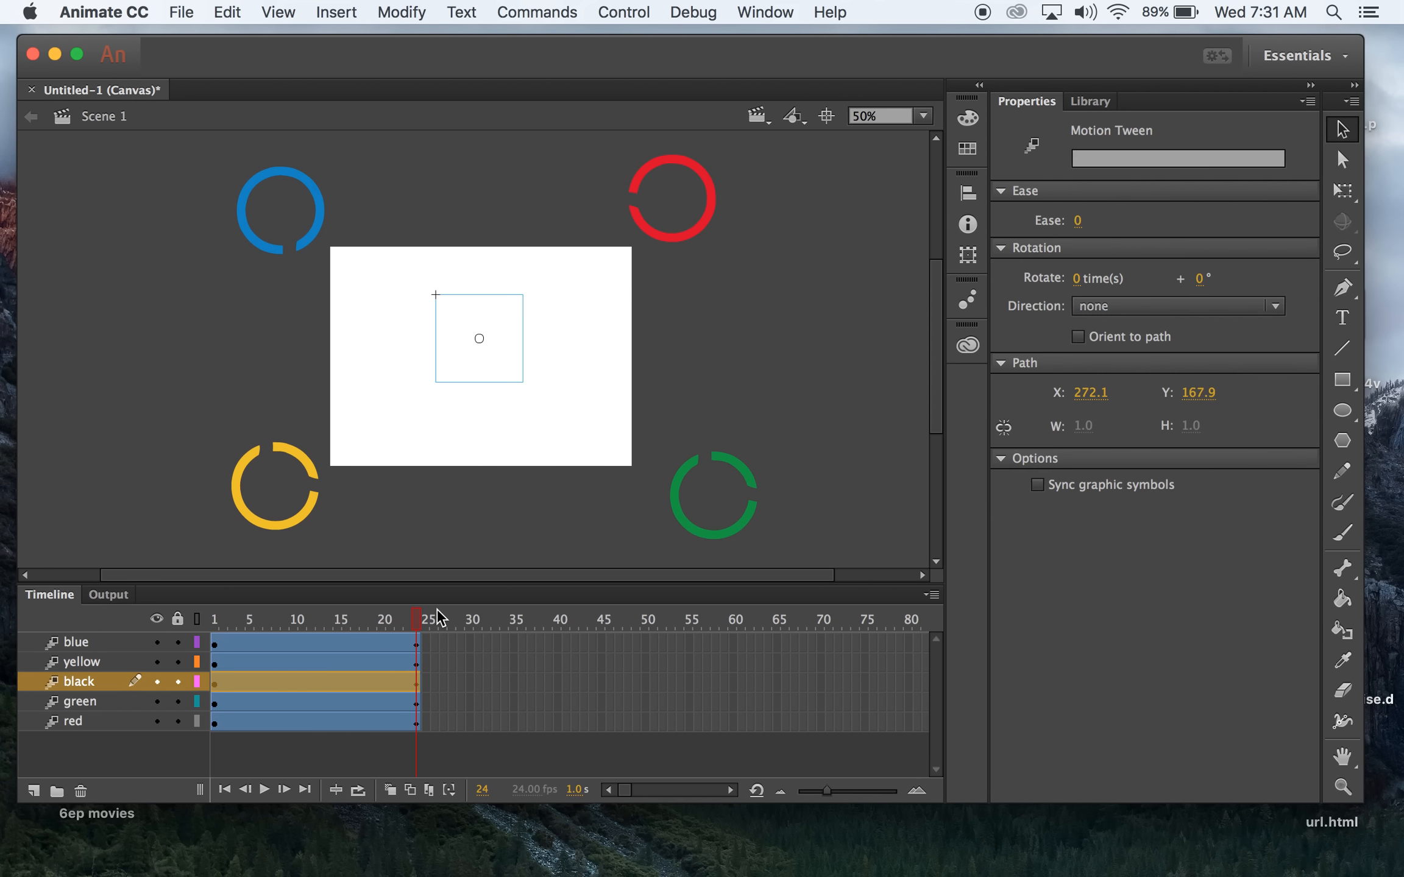
{"action": "left_click", "coordinate": [355, 644]}
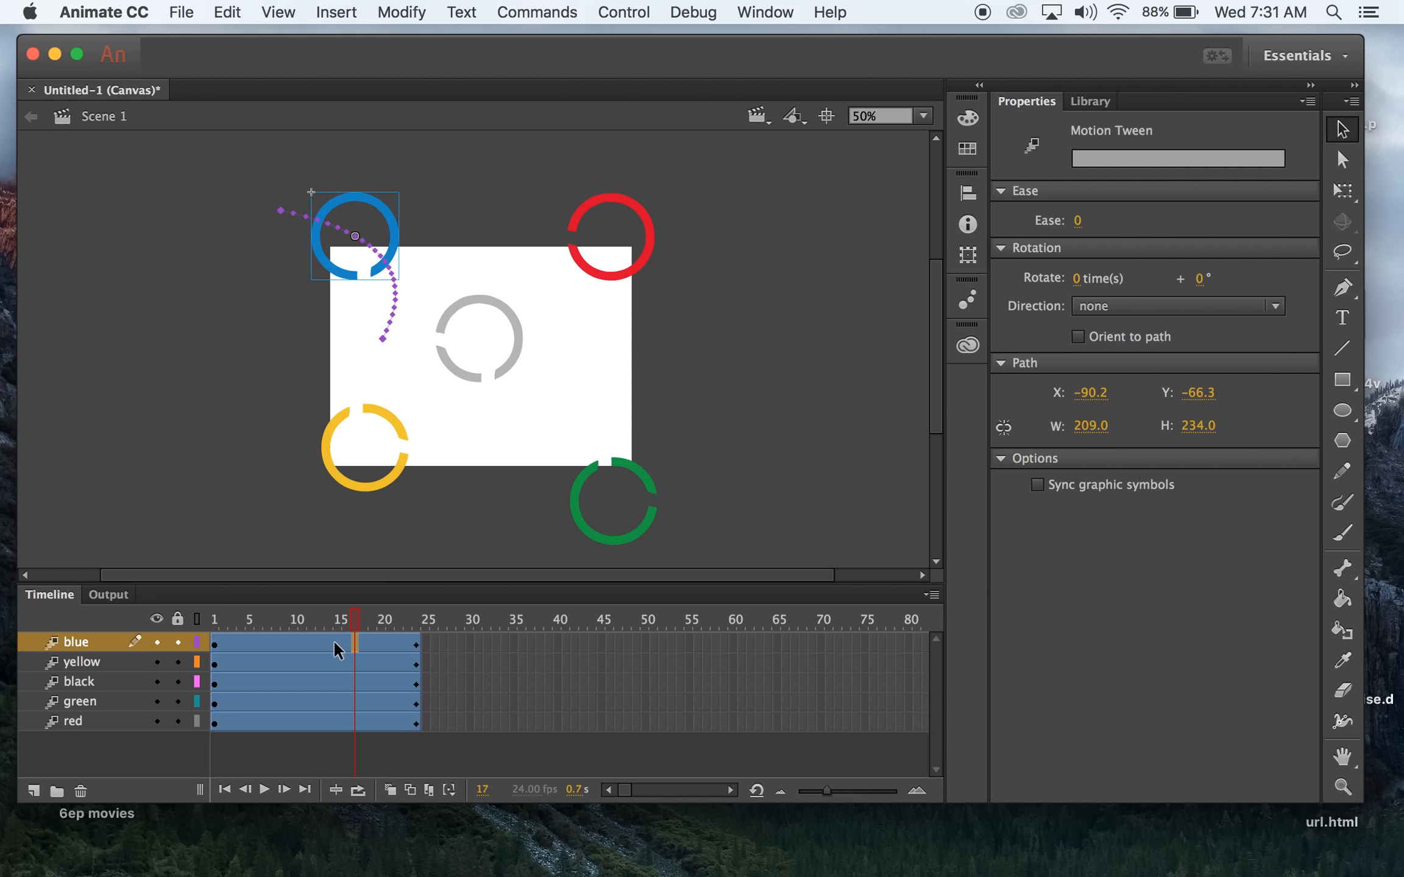
{"action": "right_click", "coordinate": [335, 645]}
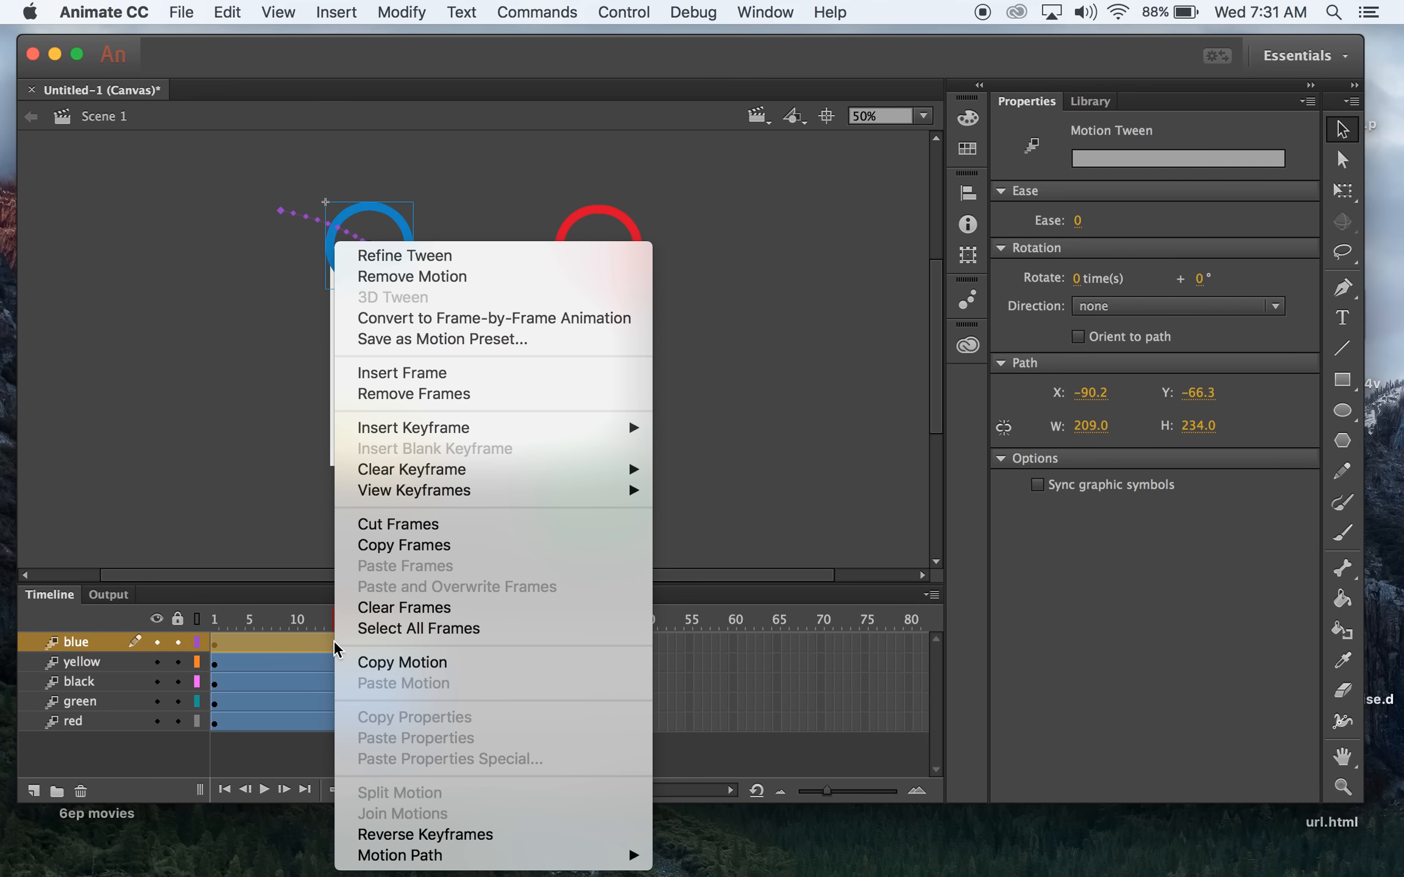
{"action": "left_click", "coordinate": [390, 838]}
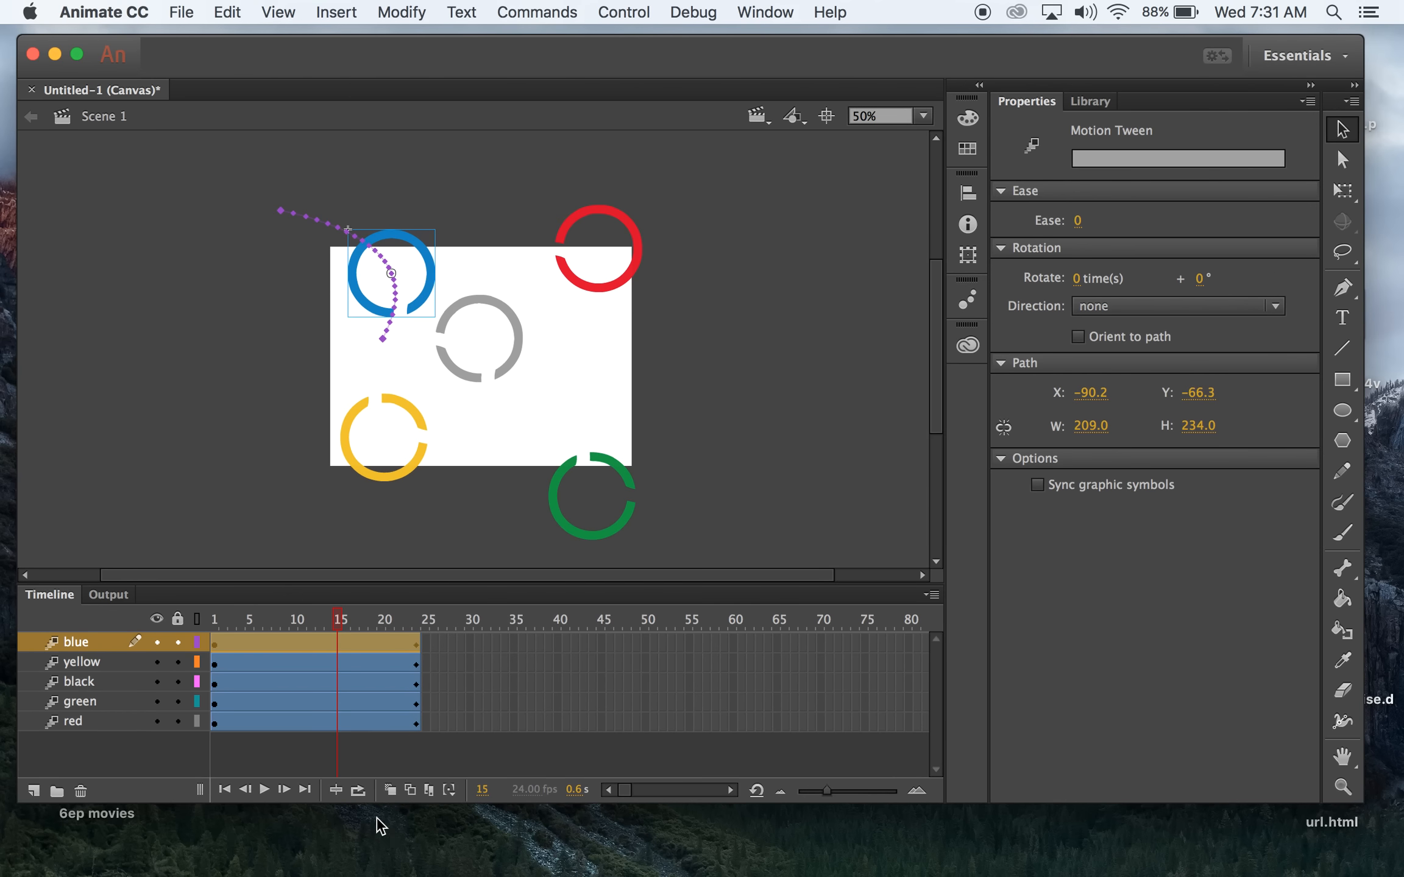
{"action": "left_click", "coordinate": [339, 665]}
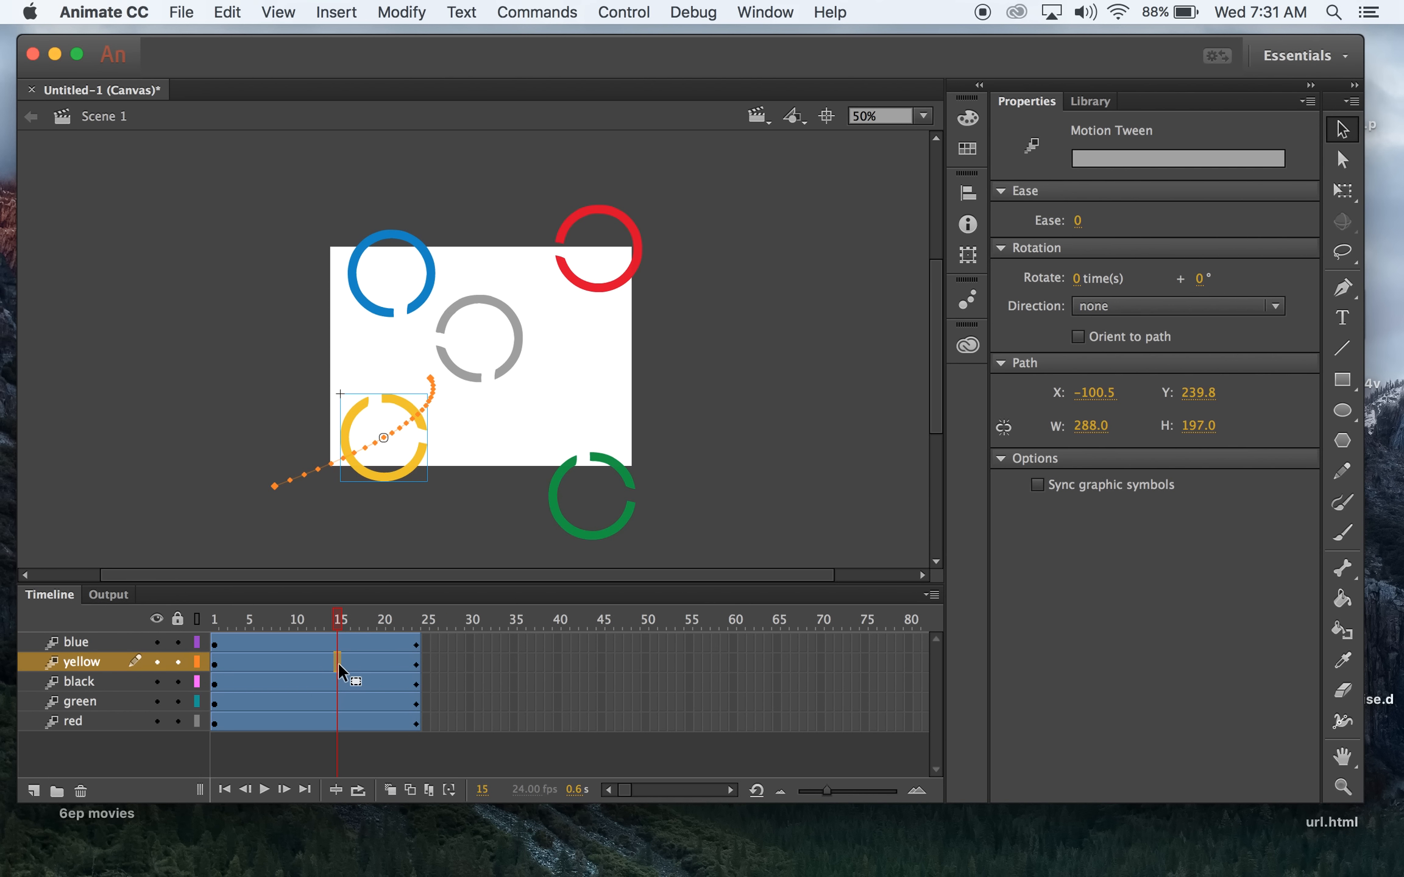
{"action": "right_click", "coordinate": [339, 666]}
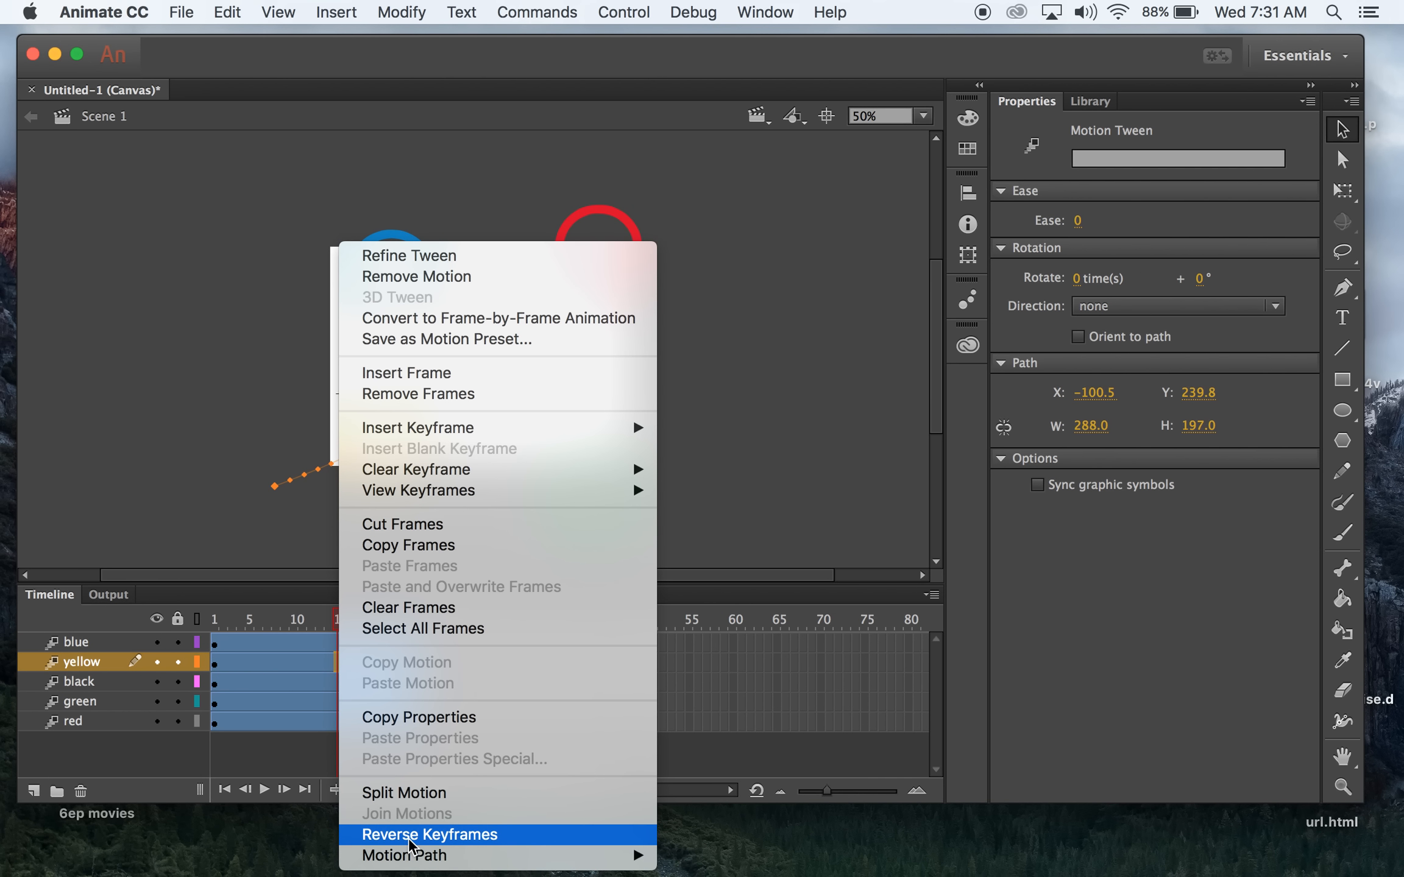
{"action": "left_click", "coordinate": [390, 835]}
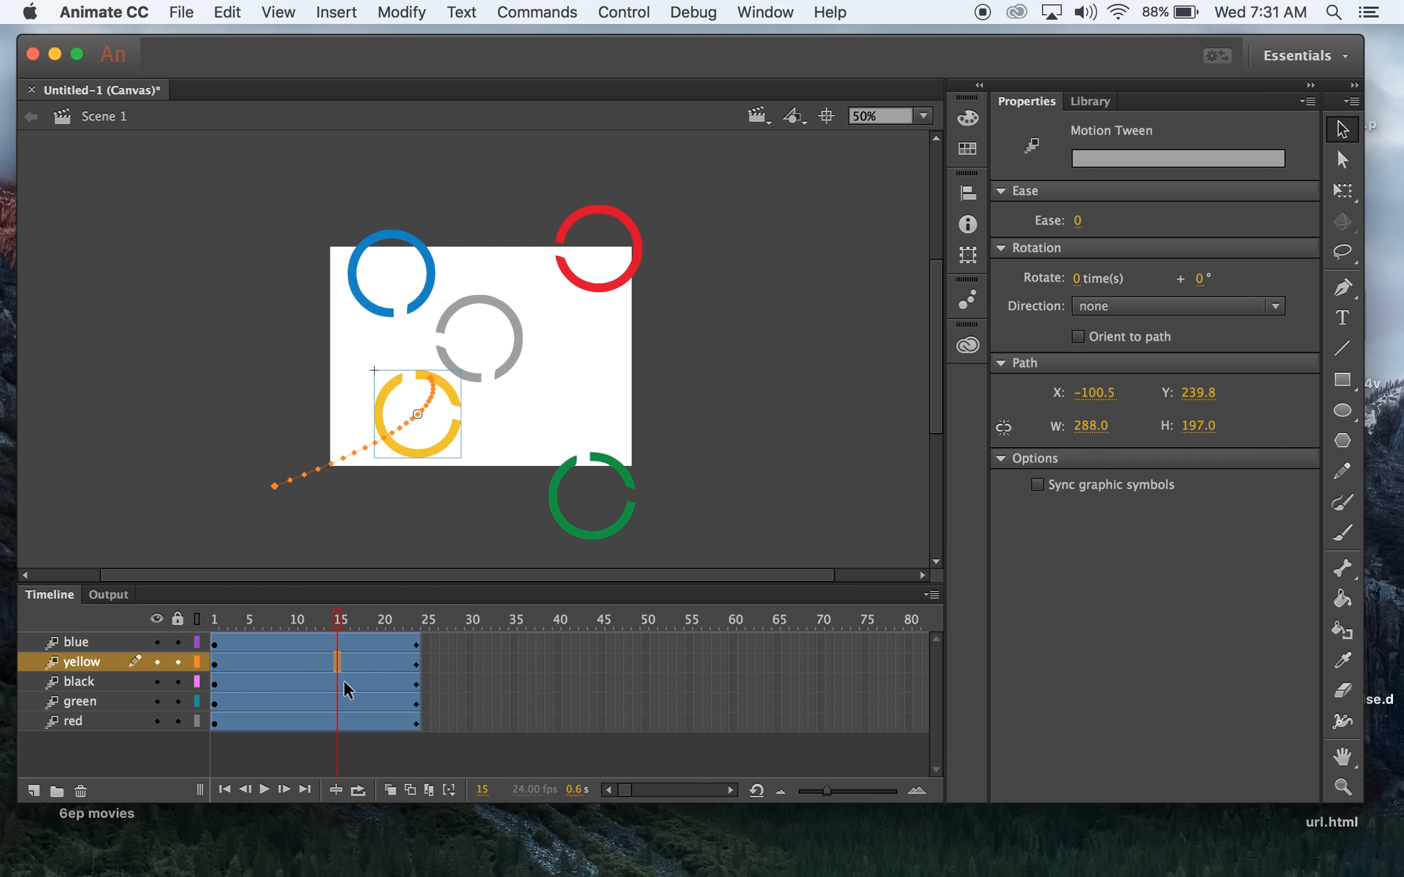
{"action": "right_click", "coordinate": [344, 685]}
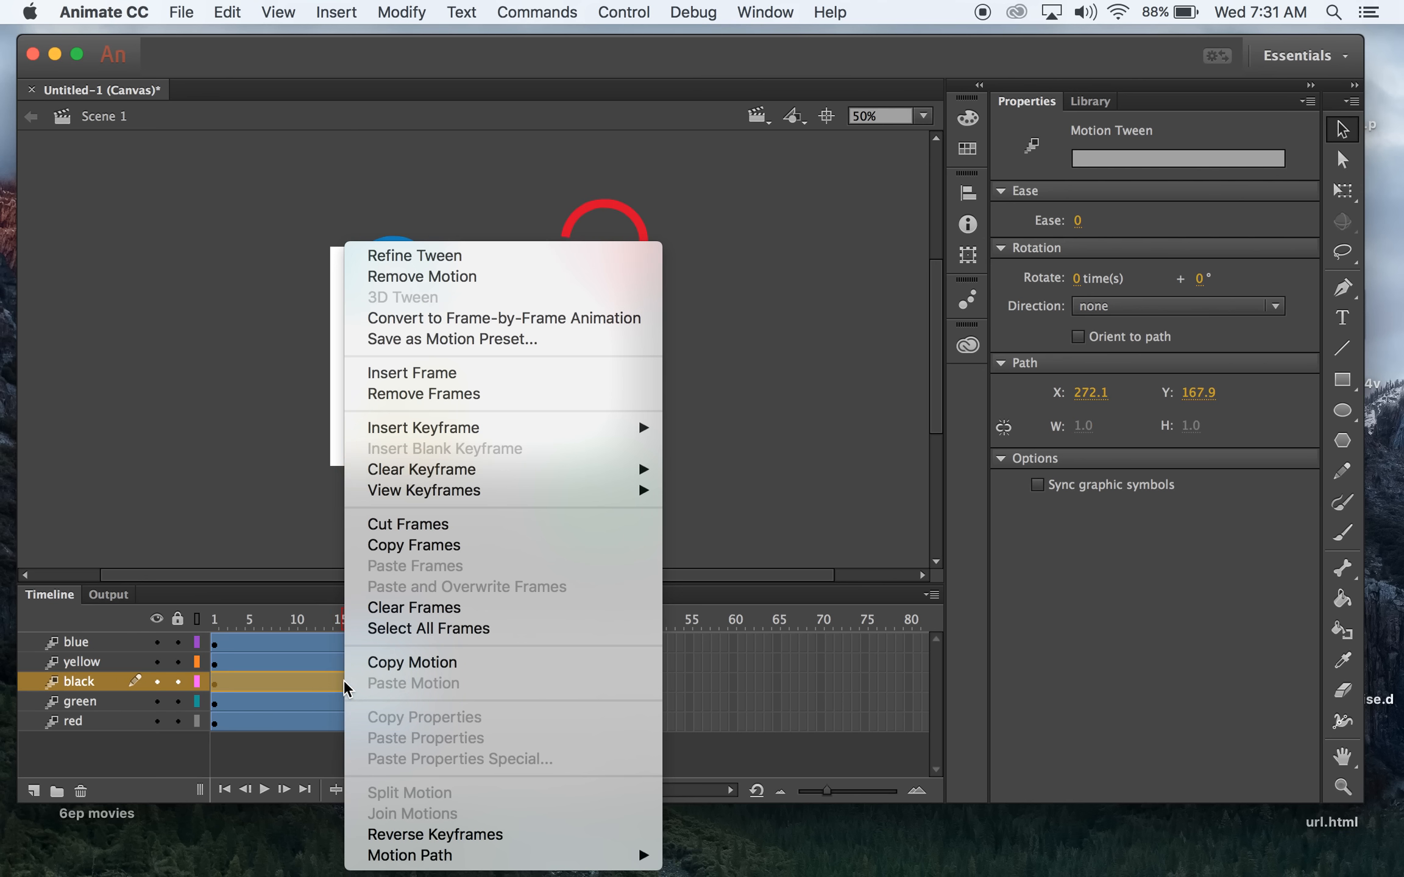
{"action": "left_click", "coordinate": [425, 836]}
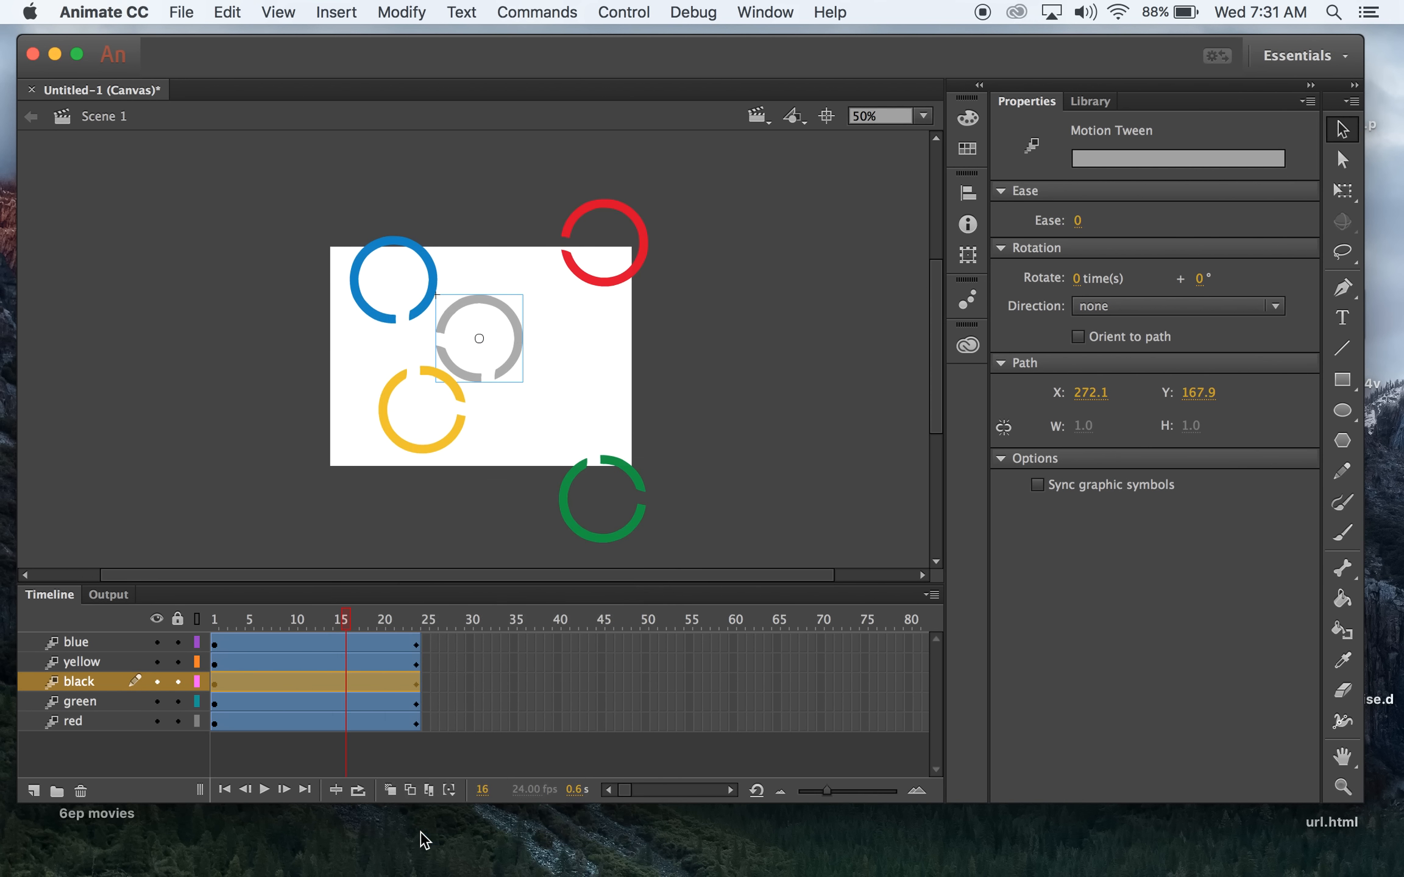
{"action": "right_click", "coordinate": [353, 705]}
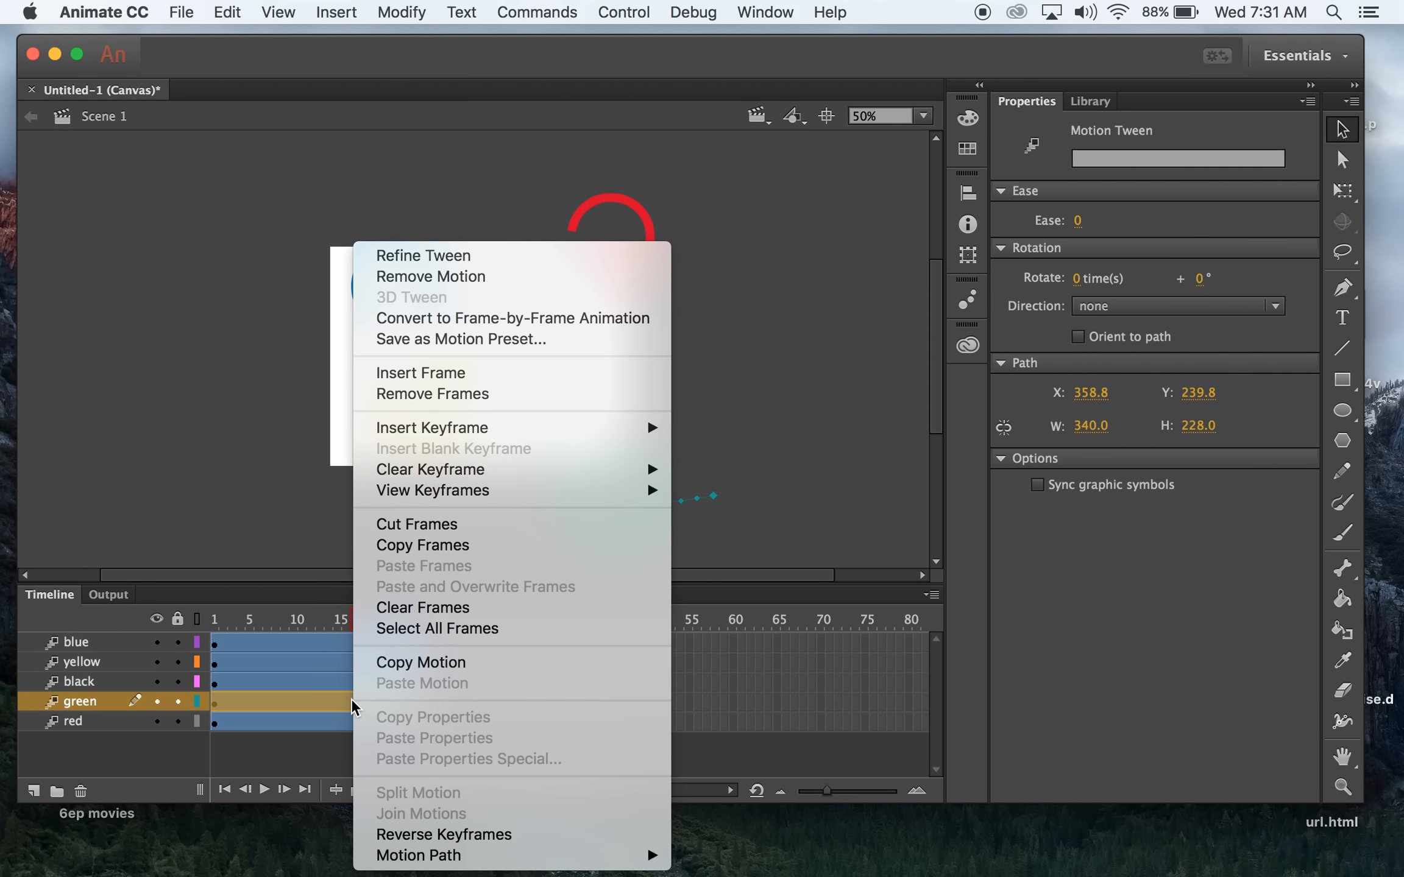
{"action": "left_click", "coordinate": [420, 836]}
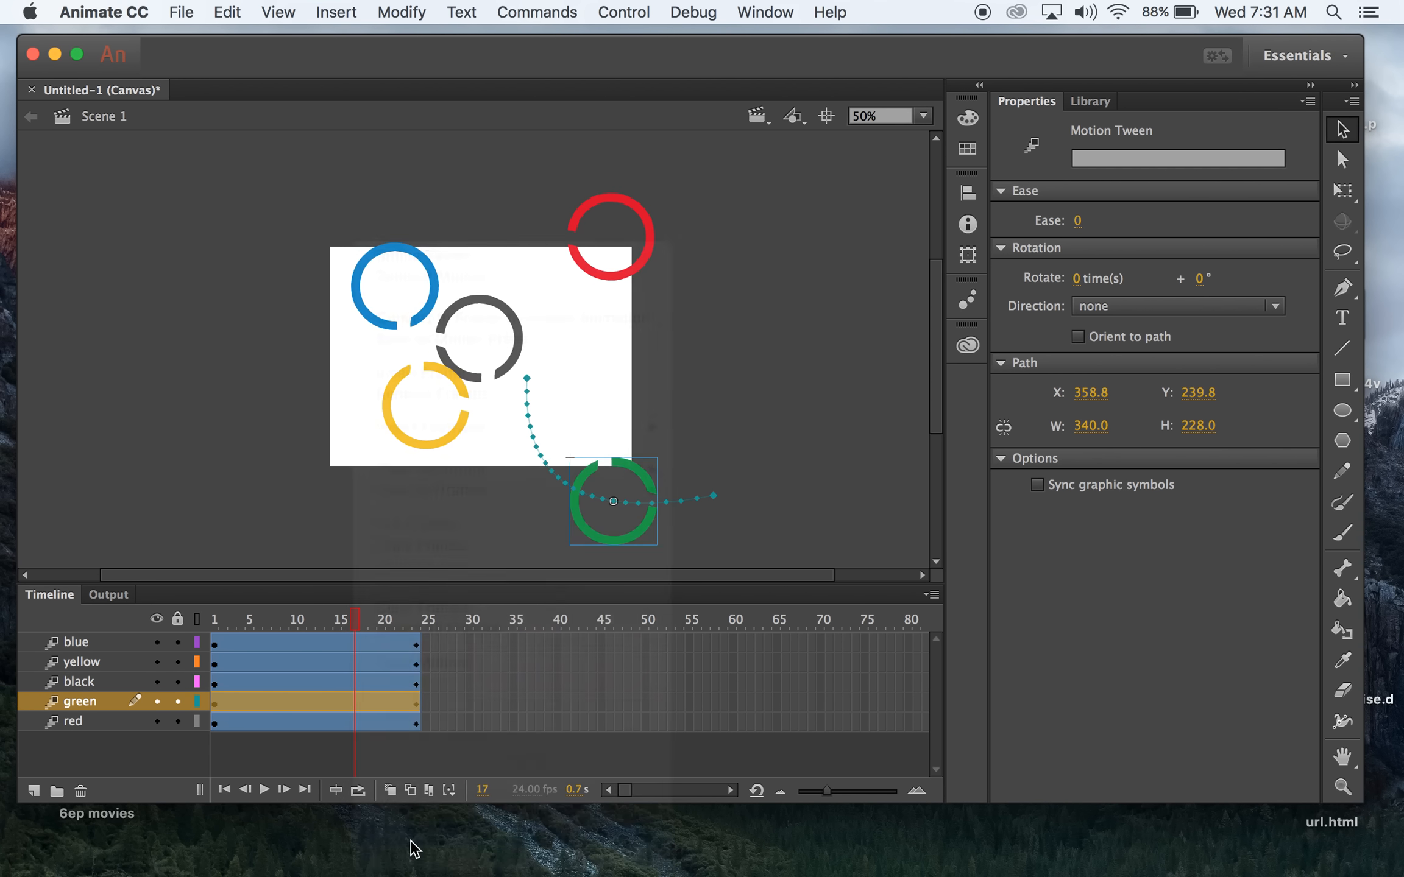
{"action": "right_click", "coordinate": [360, 724]}
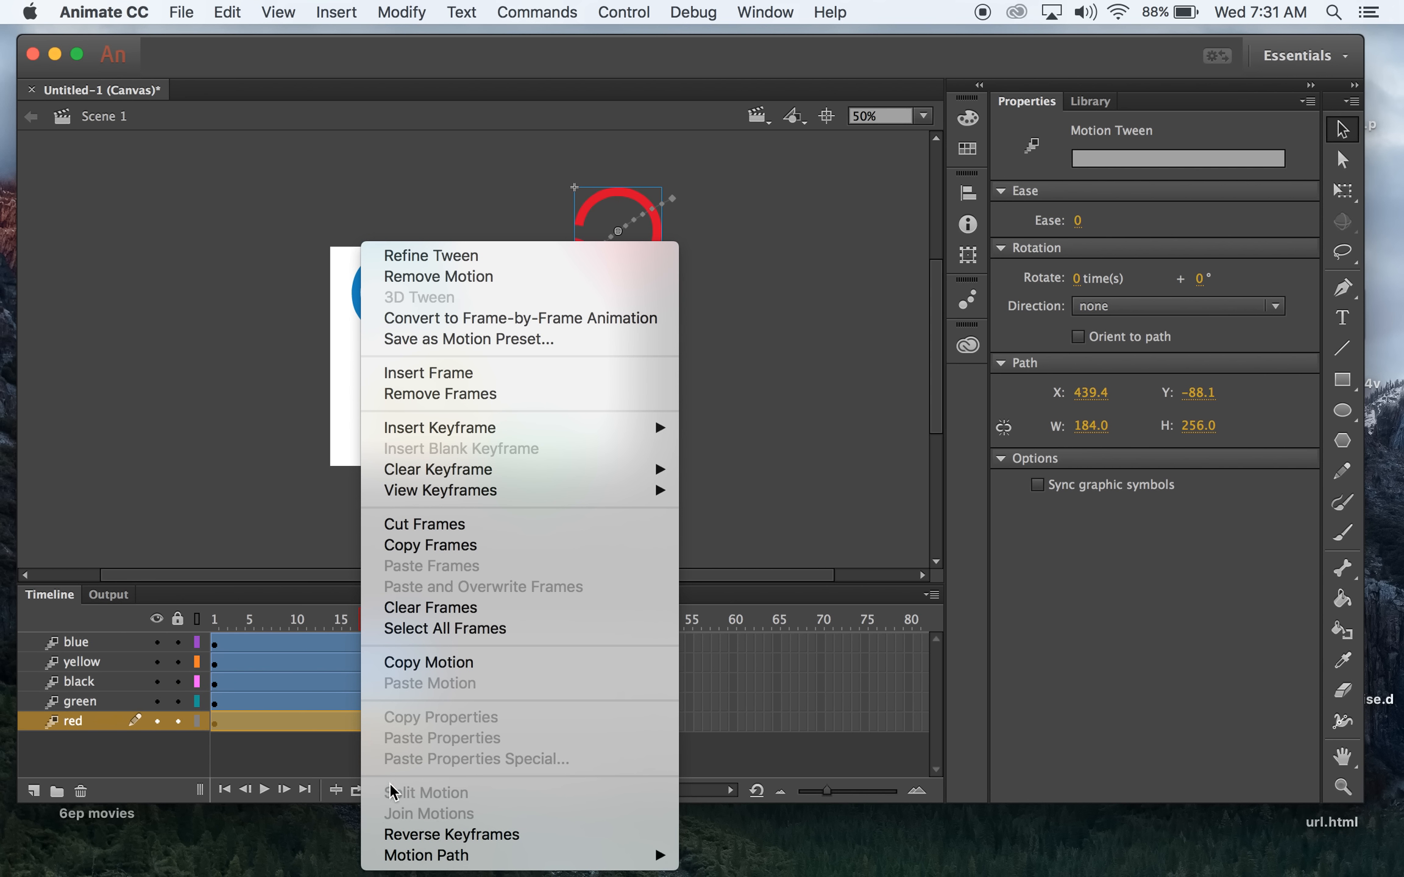
{"action": "left_click", "coordinate": [419, 835]}
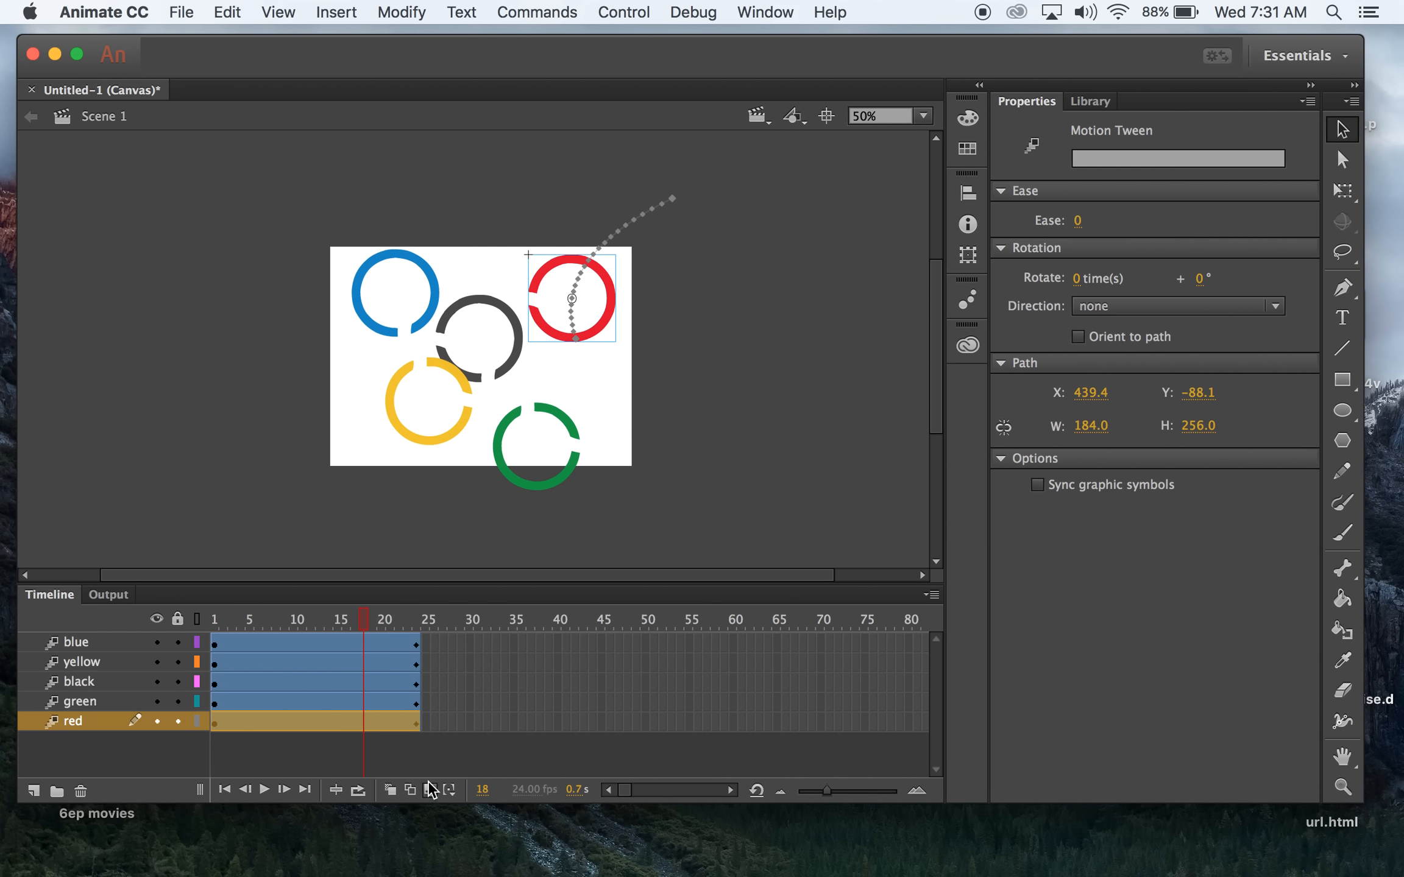
Scrub through the reversed animation, test the movie in the browser, and return to the document's timeline.
{"action": "left_click_drag", "start_coordinate": [383, 614], "coordinate": [437, 631]}
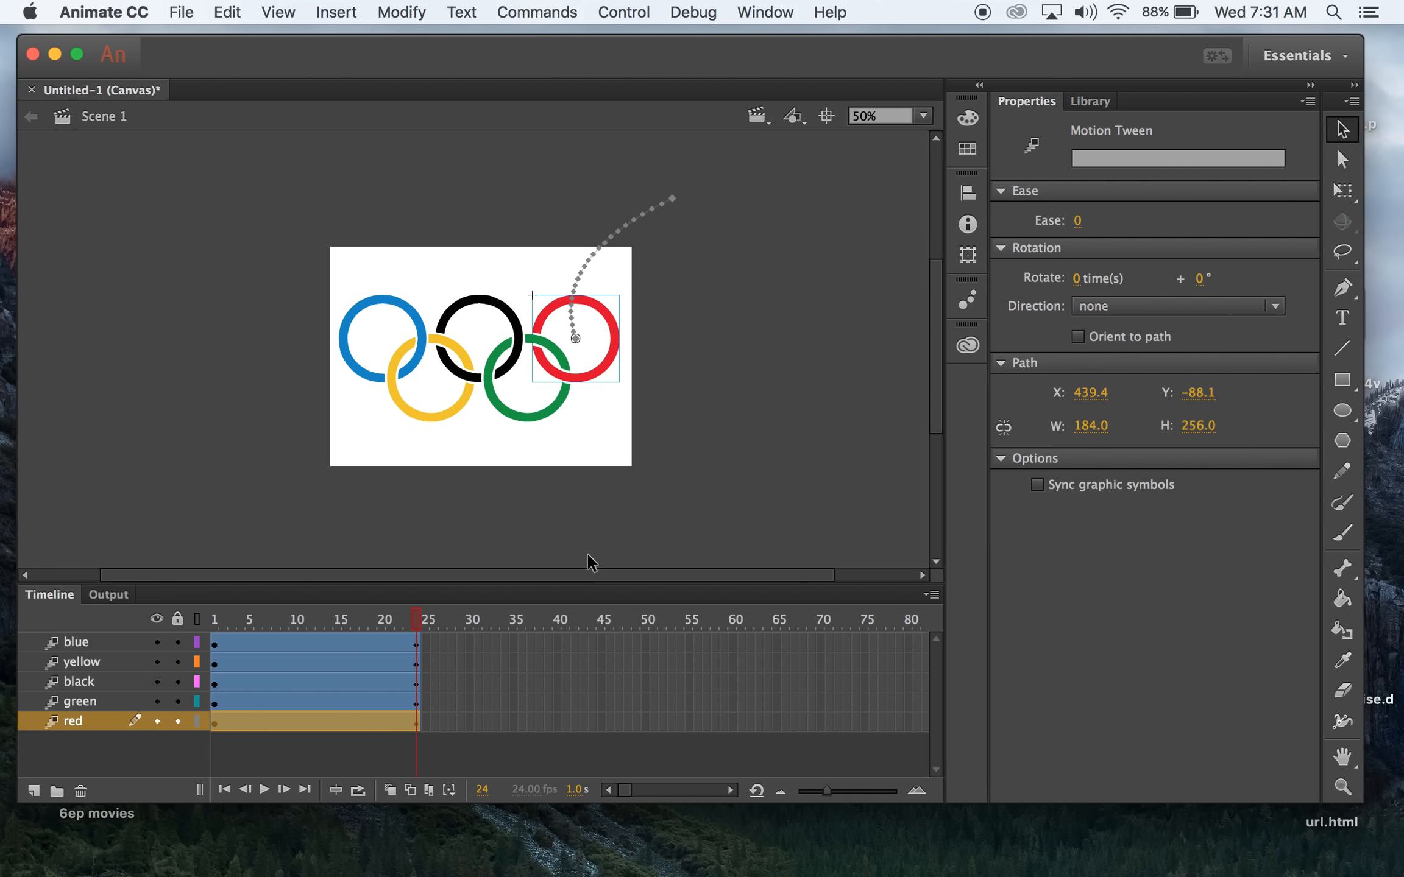
{"action": "left_click", "coordinate": [701, 519]}
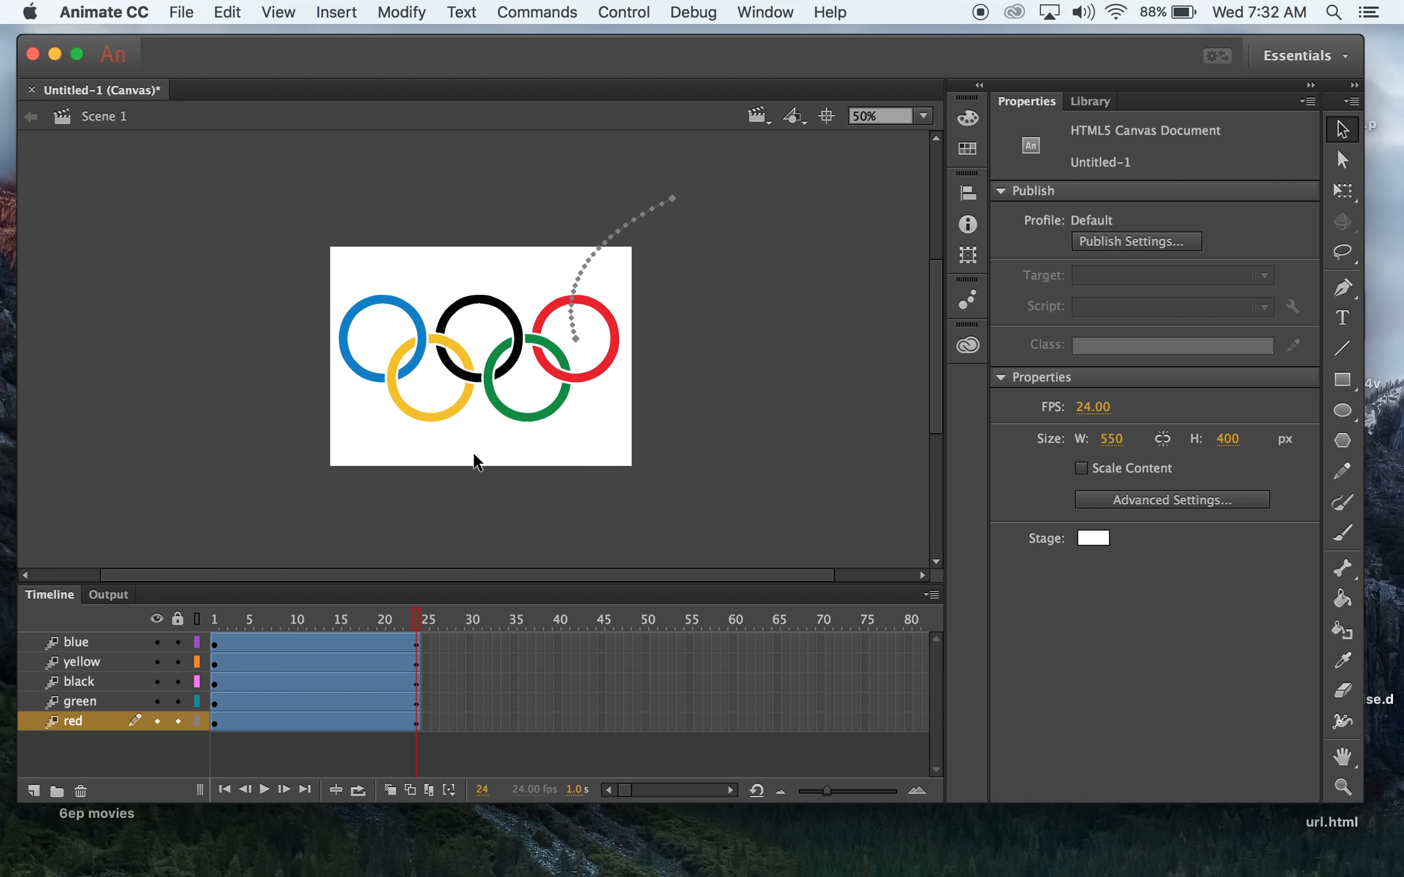
{"action": "left_click_drag", "start_coordinate": [414, 621], "coordinate": [447, 605]}
{"action": "key", "text": "super+Return"}
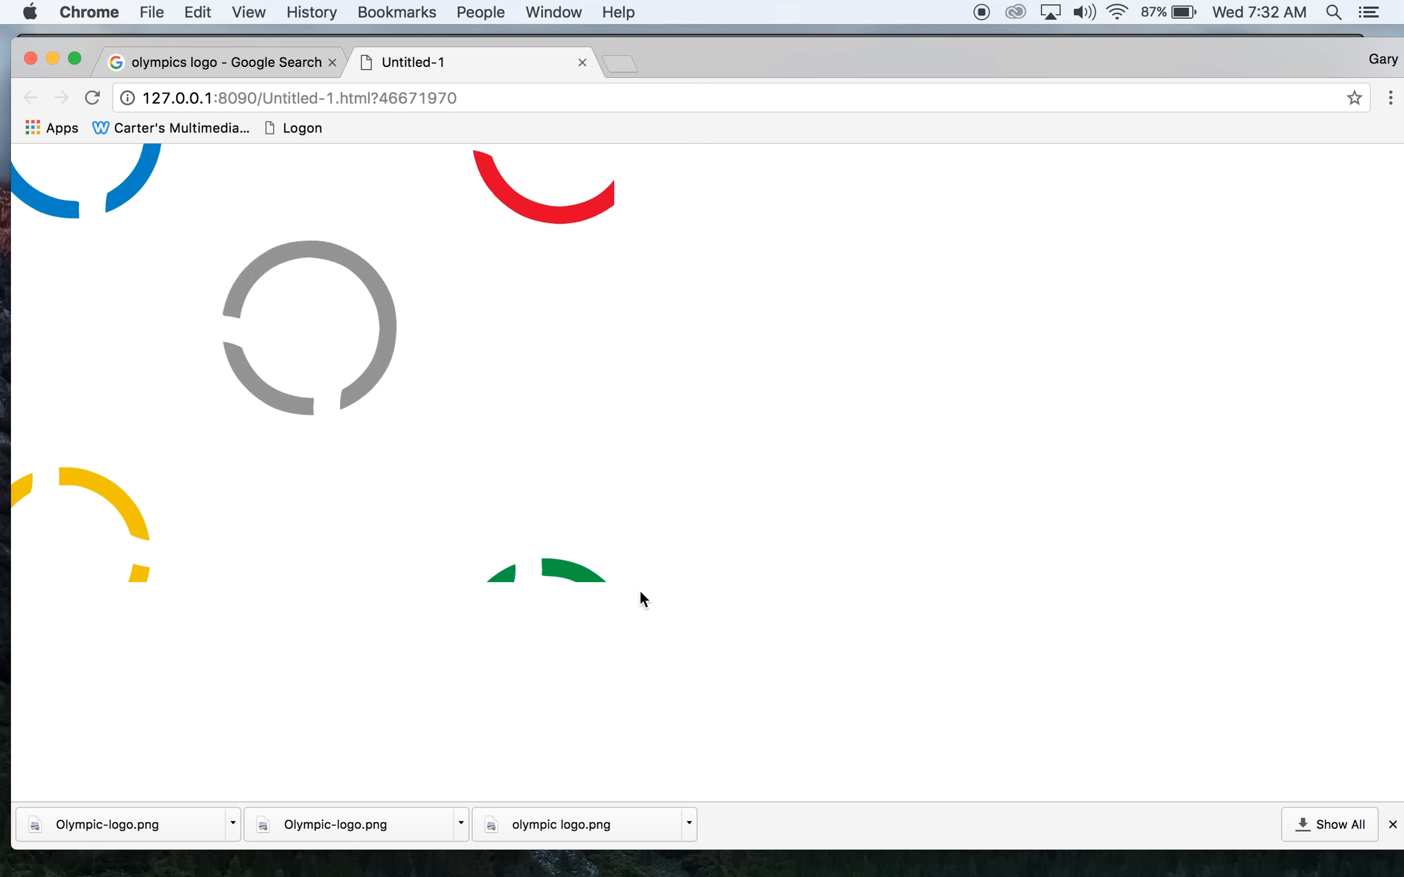
{"action": "left_click", "coordinate": [582, 62]}
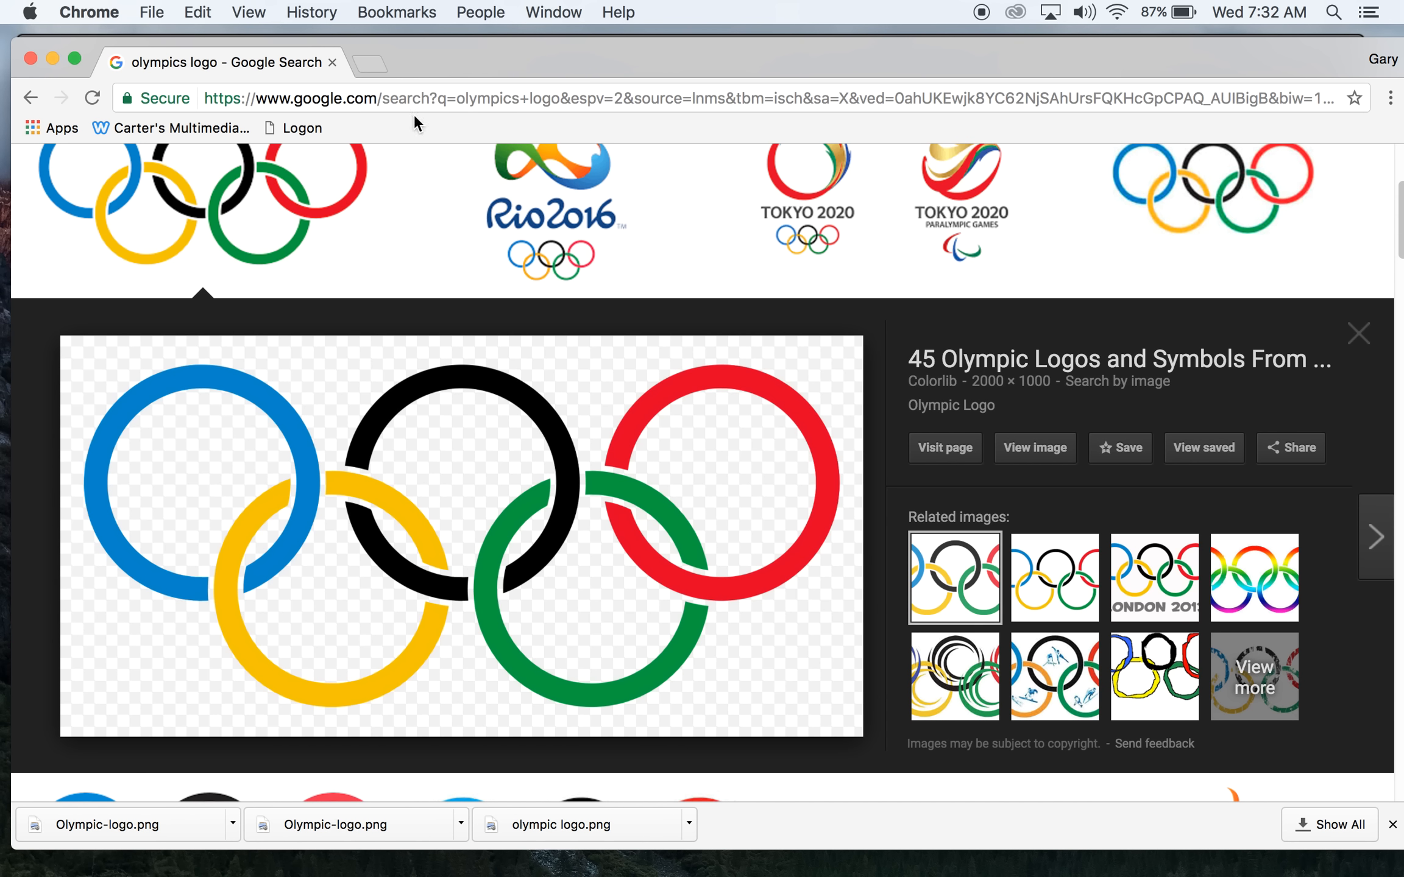
{"action": "left_click", "coordinate": [55, 58]}
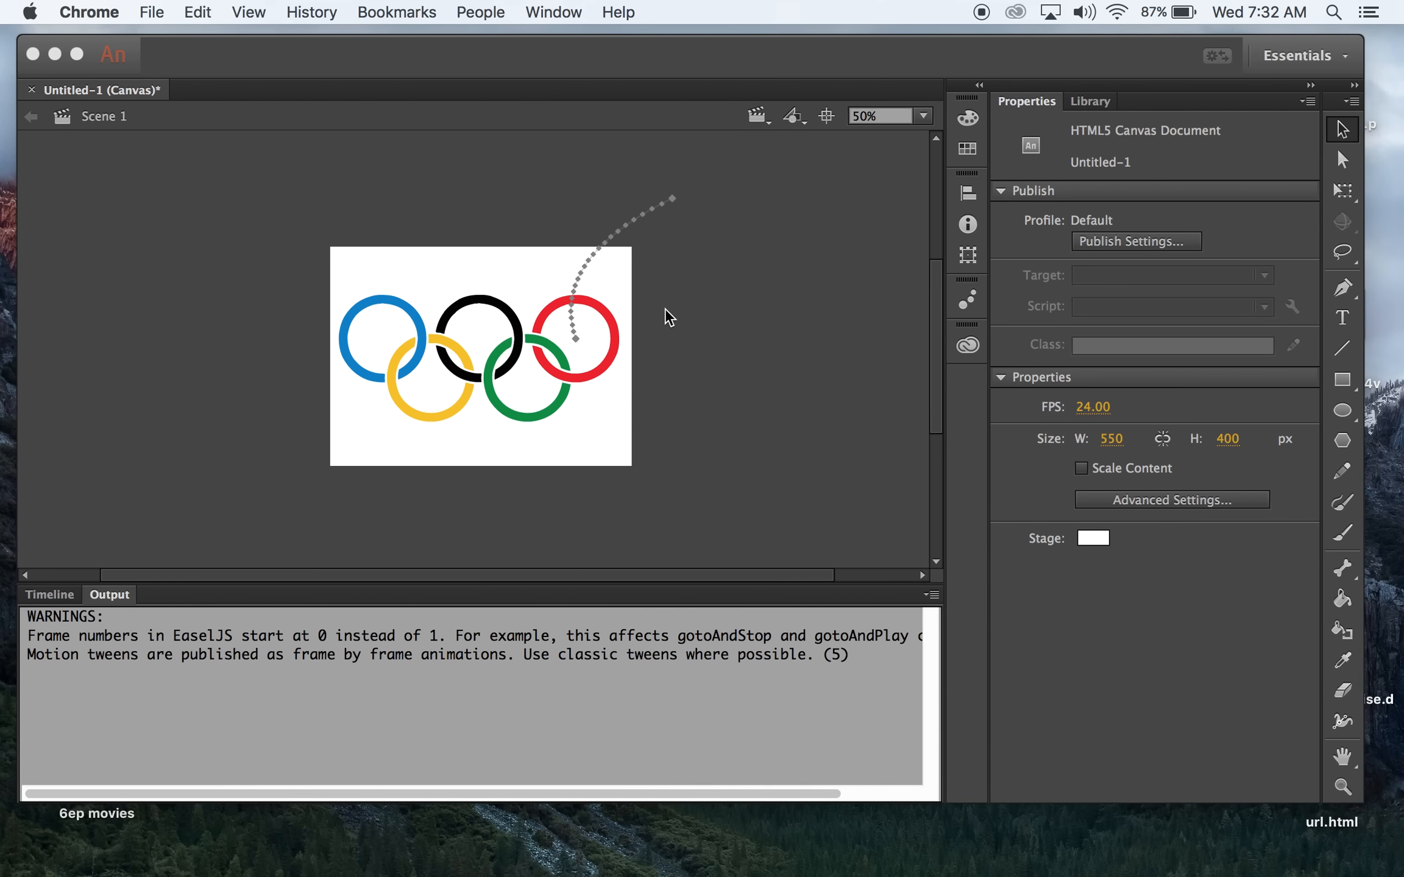
{"action": "left_click", "coordinate": [50, 590]}
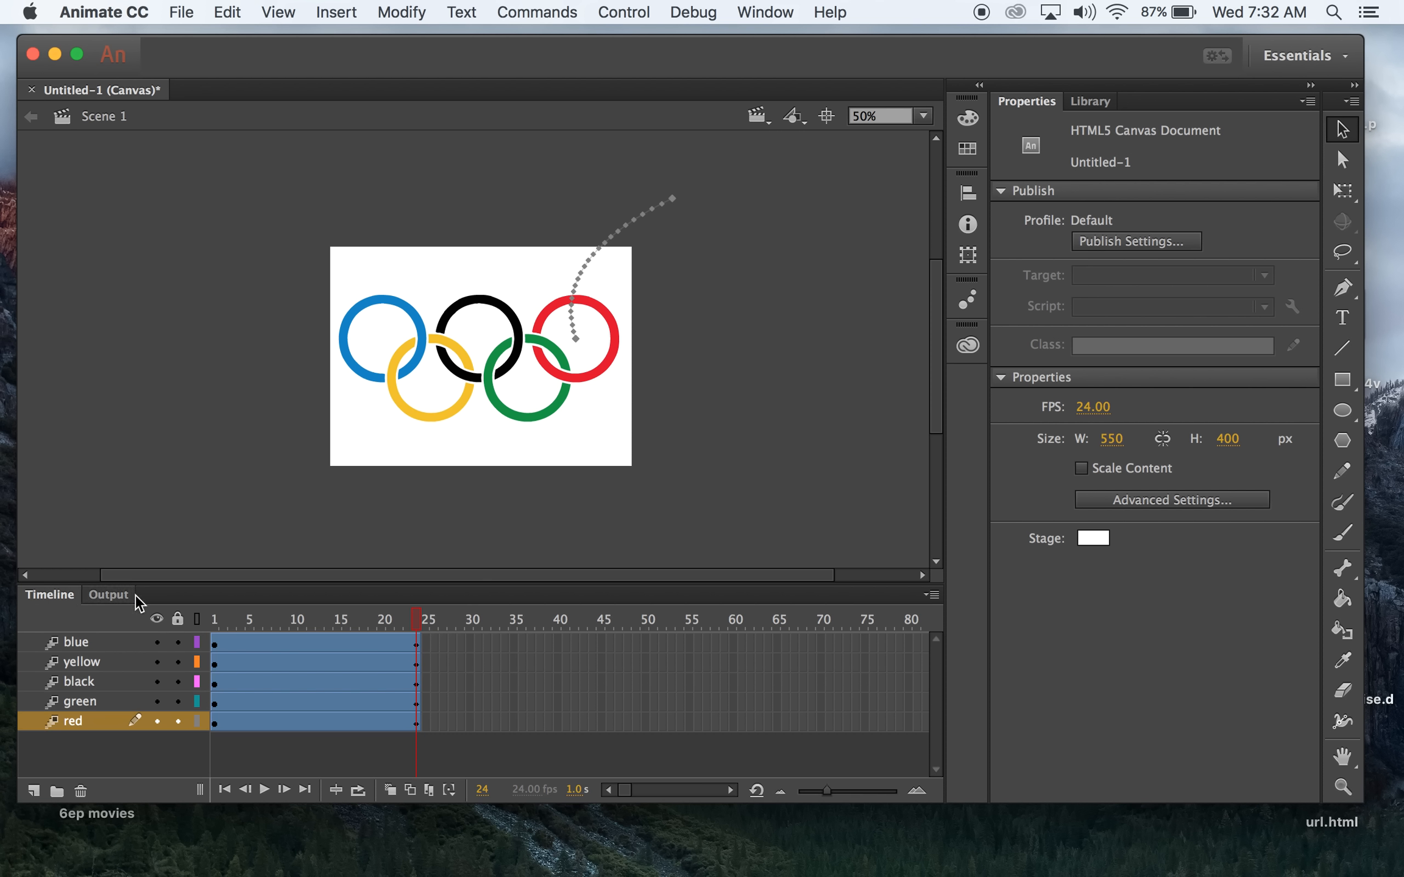
Add a new layer named actions and move it above the blue layer at the top of the layer stack.
{"action": "left_click", "coordinate": [33, 789]}
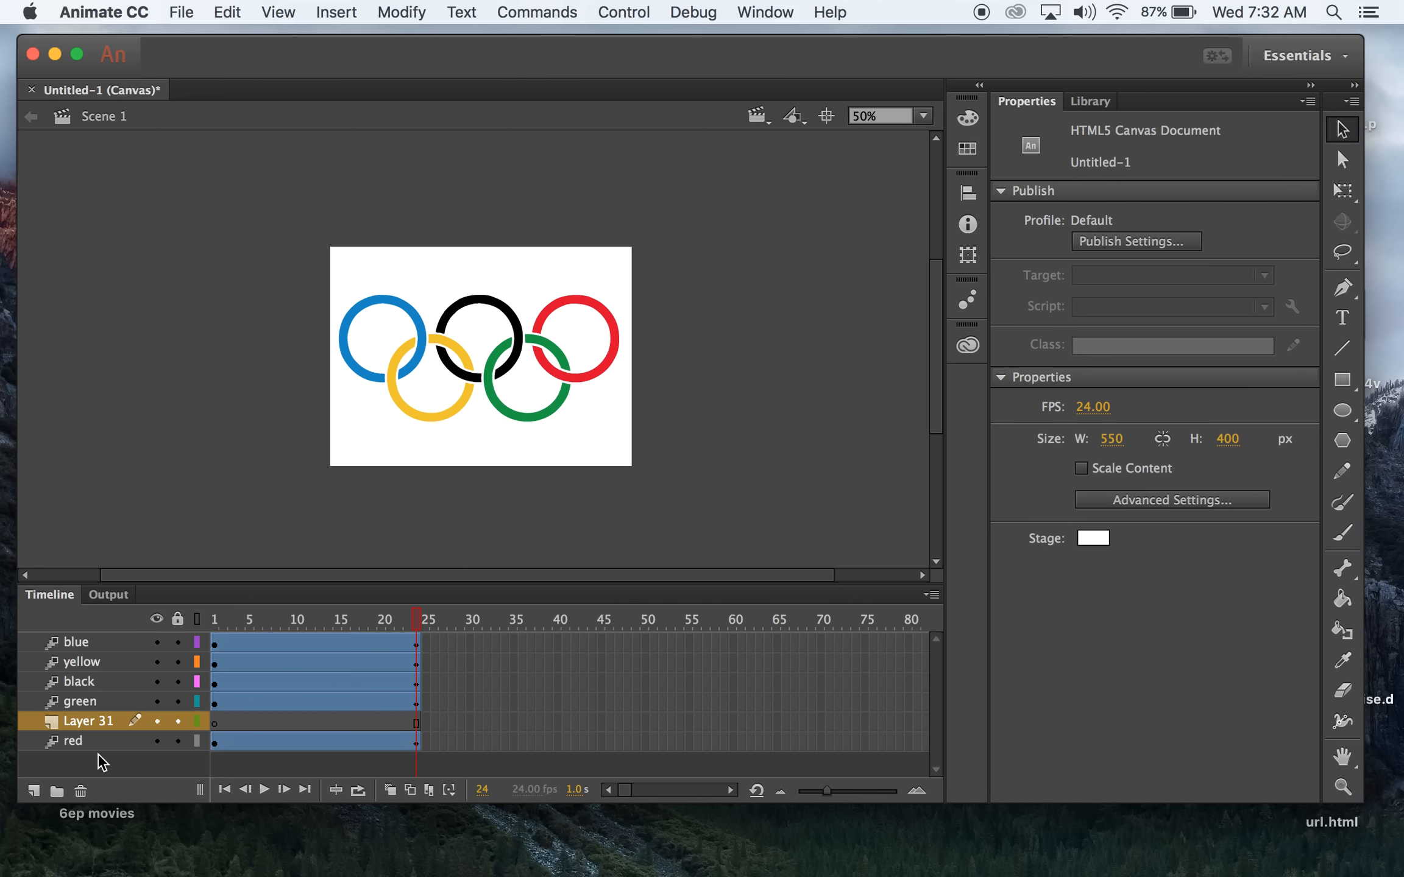
{"action": "left_click", "coordinate": [82, 720]}
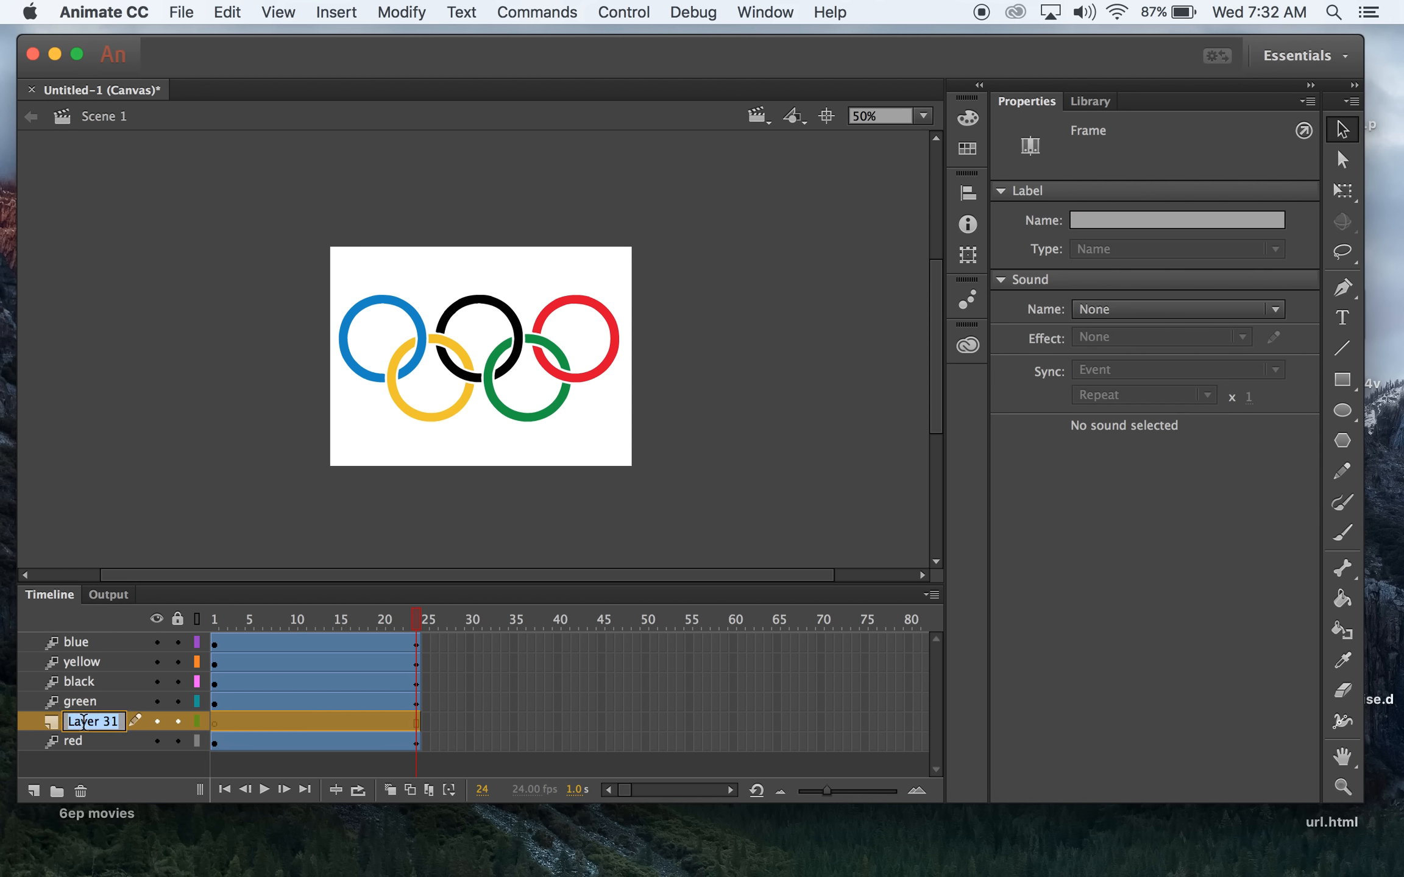
{"action": "type", "text": "actions"}
{"action": "key", "text": "Return"}
{"action": "left_click_drag", "start_coordinate": [34, 720], "coordinate": [40, 644]}
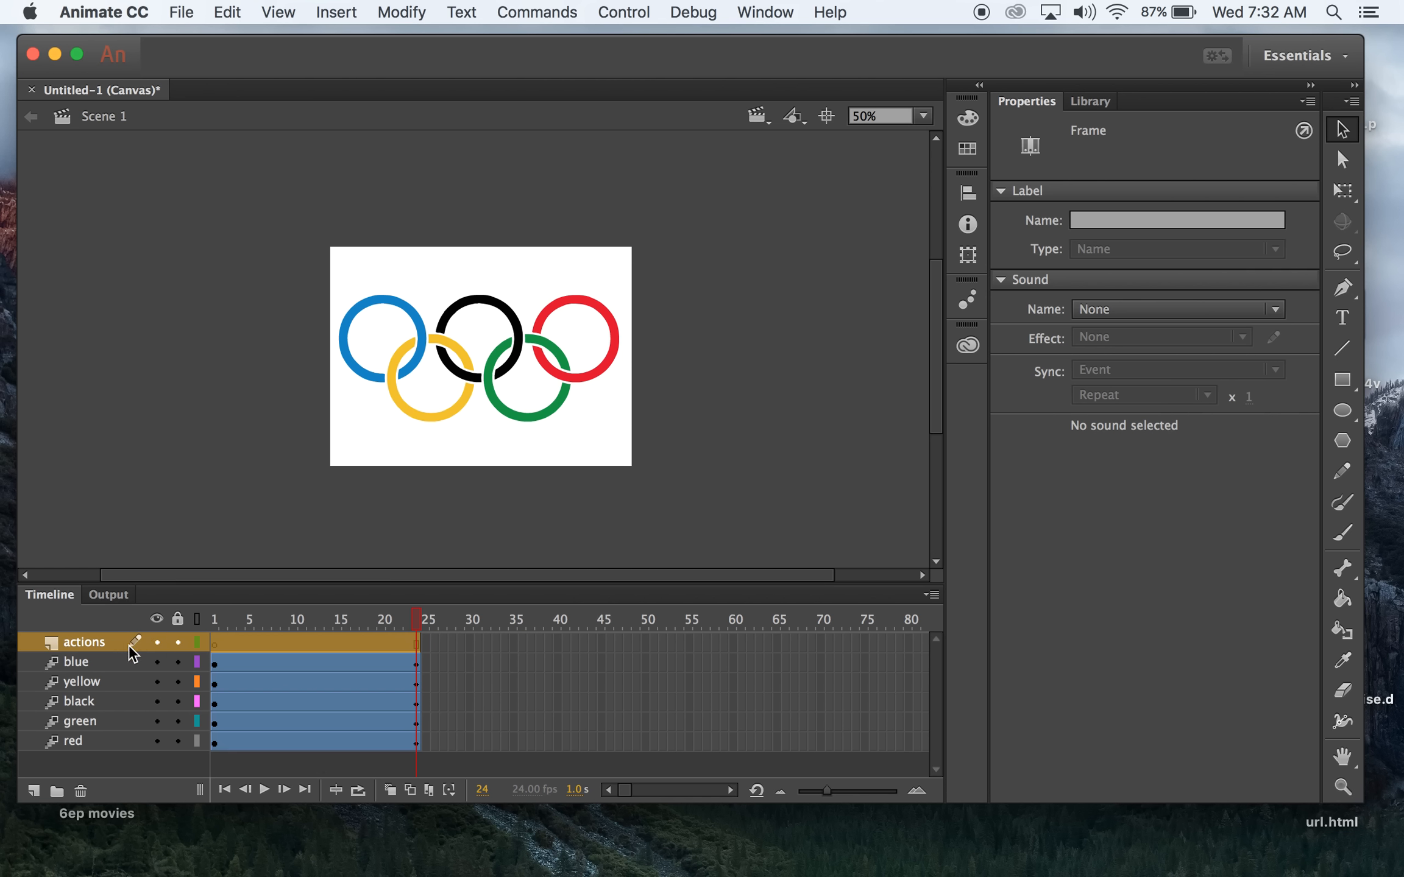
Insert a keyframe at frame 24 of the actions layer.
{"action": "left_click", "coordinate": [416, 638]}
{"action": "left_click", "coordinate": [409, 641]}
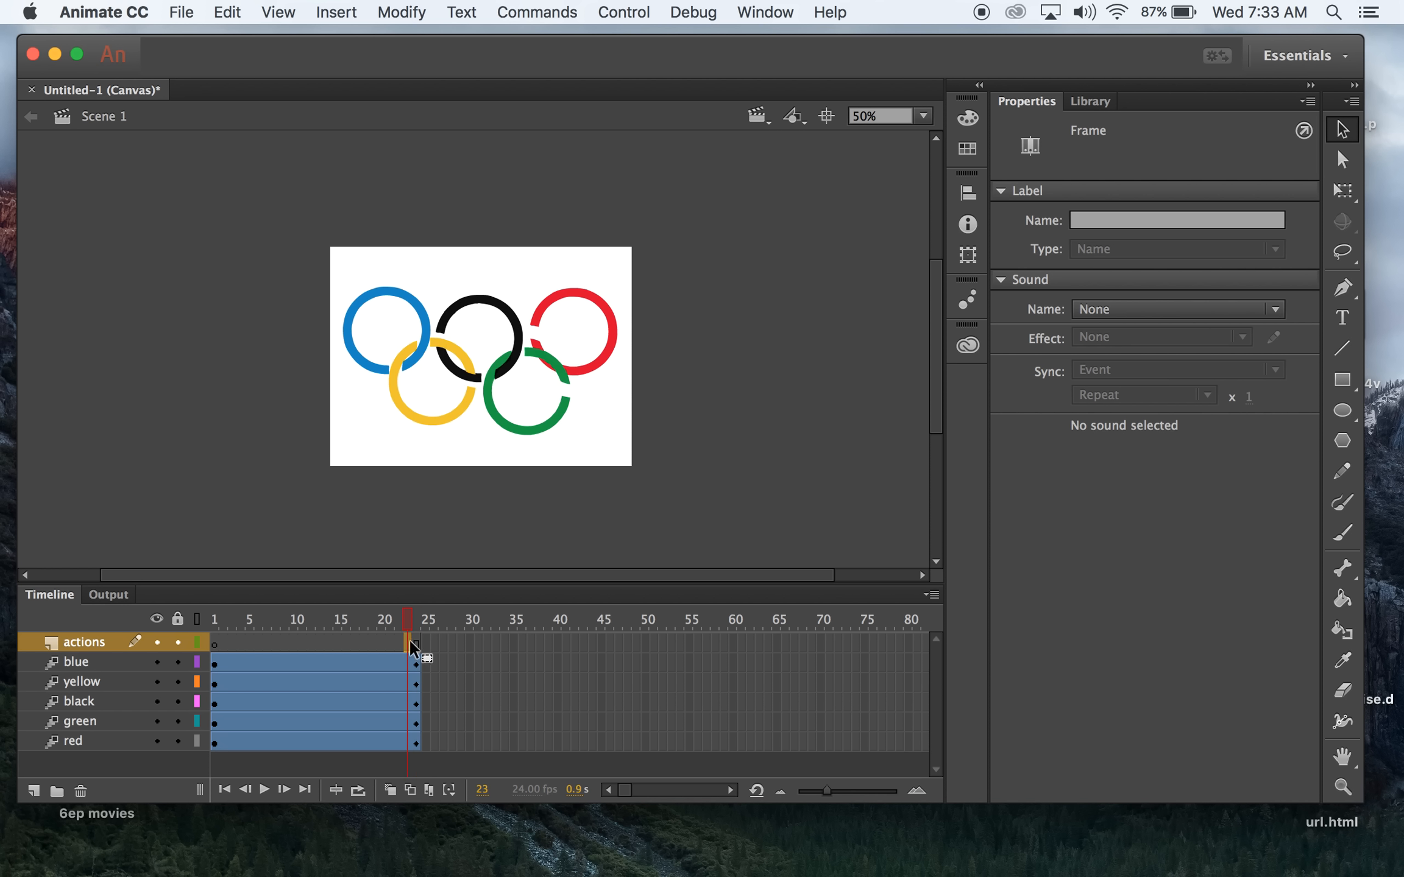
{"action": "left_click", "coordinate": [401, 644]}
{"action": "left_click", "coordinate": [392, 645]}
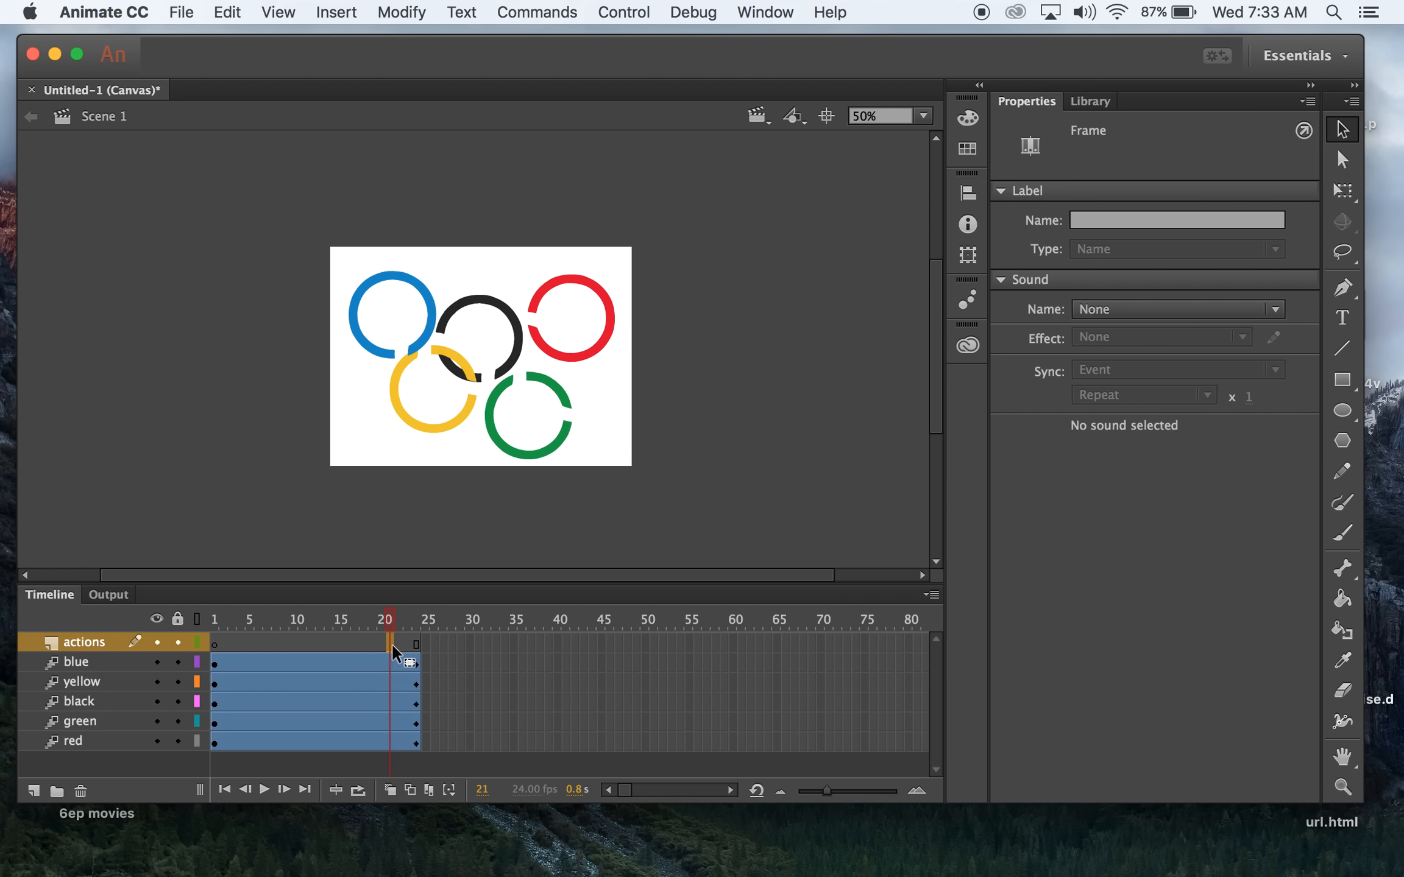
{"action": "left_click", "coordinate": [415, 643]}
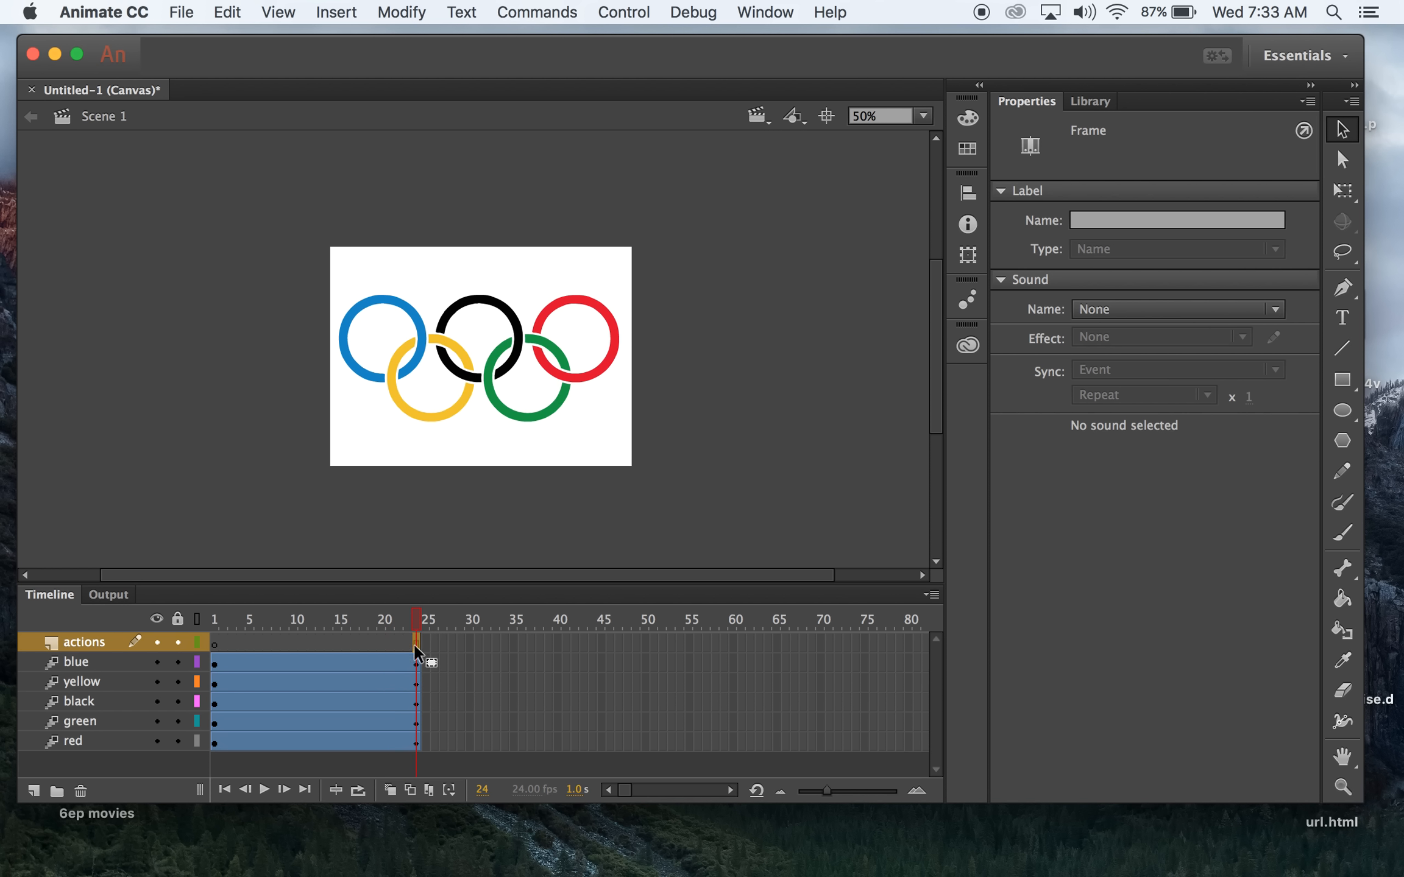
{"action": "right_click", "coordinate": [413, 643]}
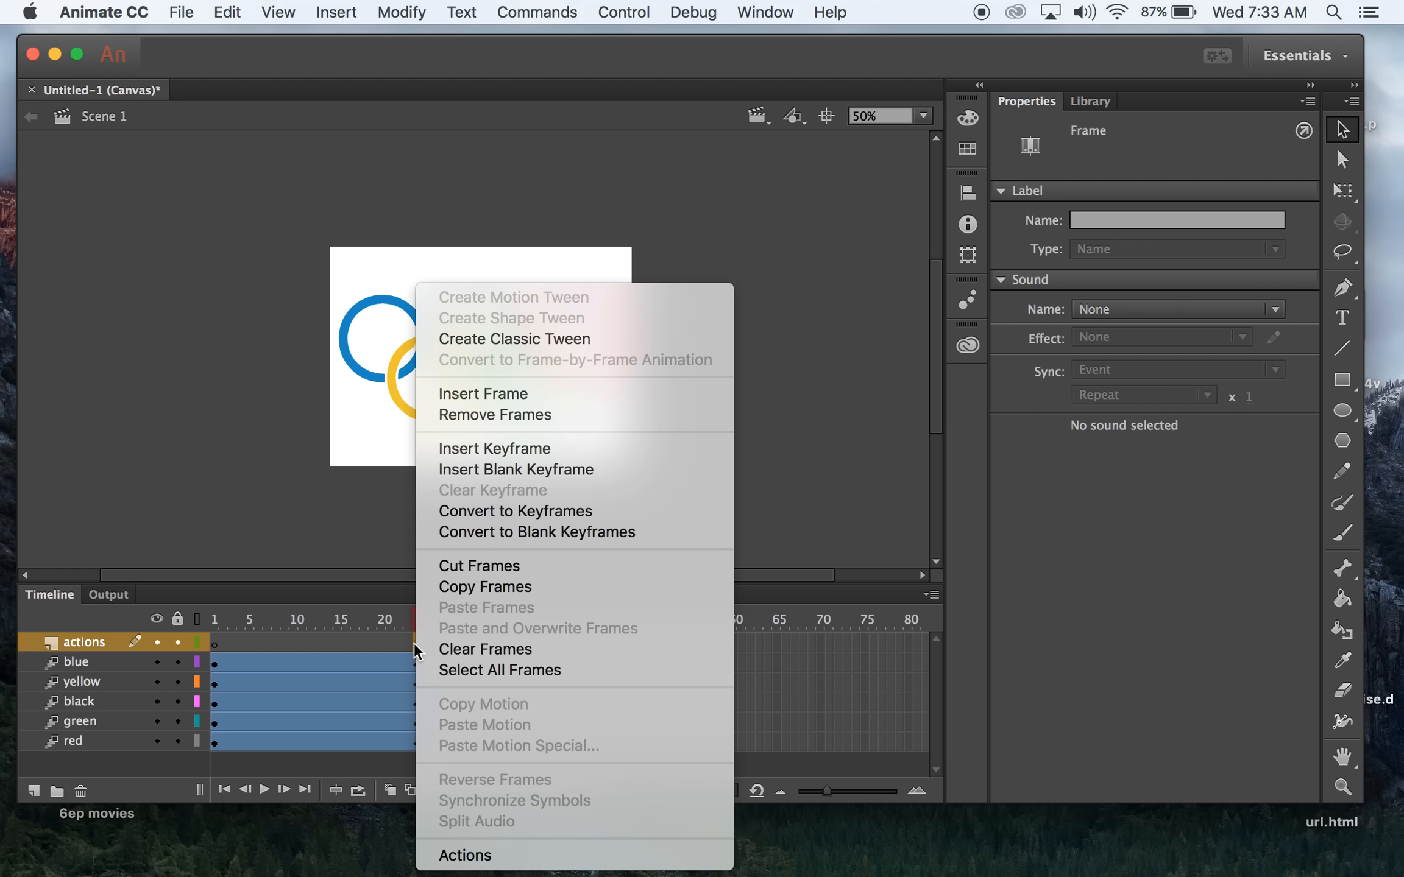
{"action": "left_click", "coordinate": [518, 448]}
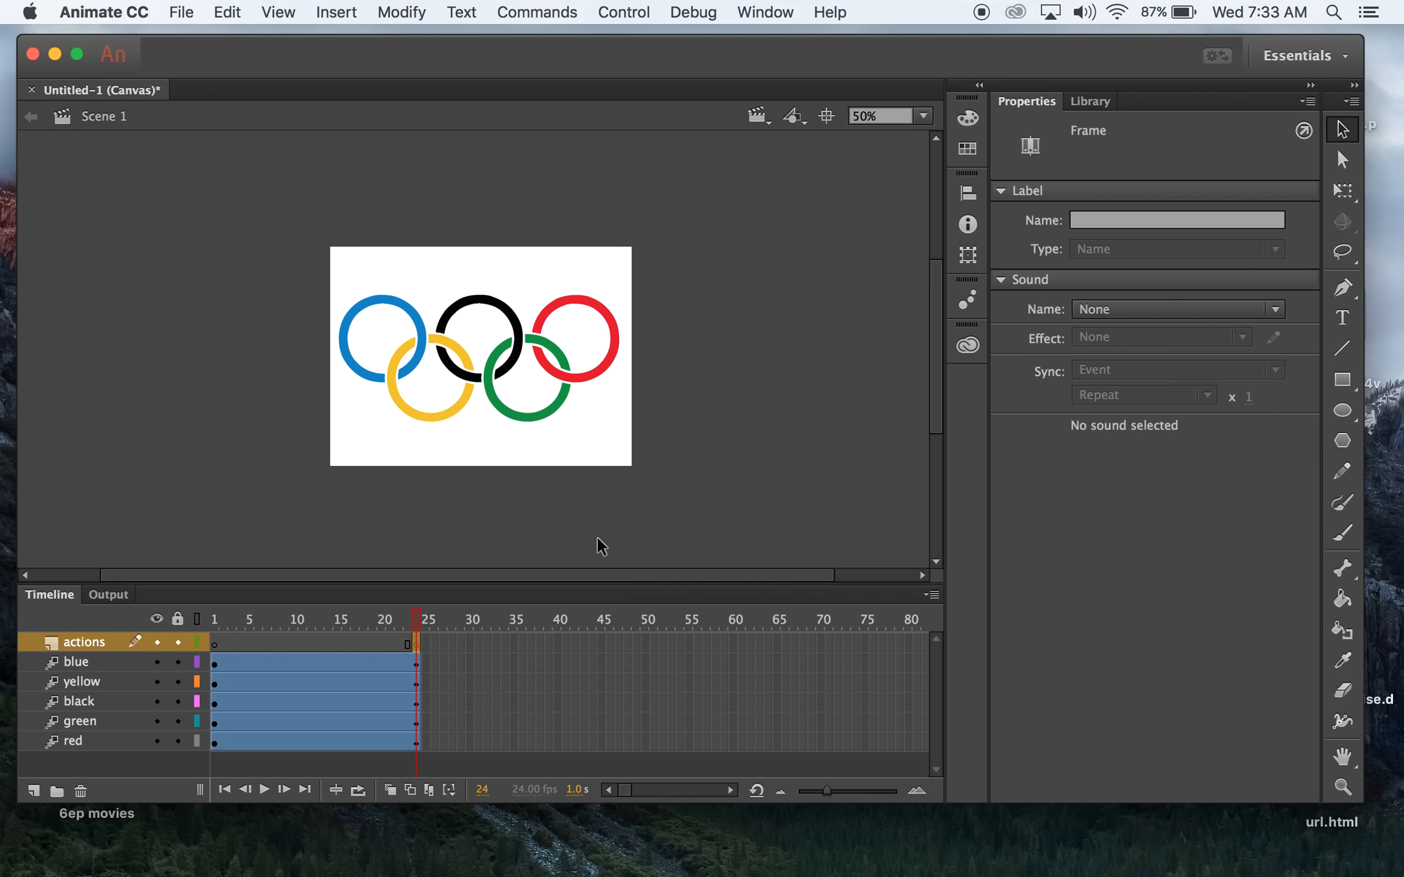
Add the script this.stop(); to frame 24 of the actions layer and close the Actions window.
{"action": "left_click", "coordinate": [423, 12]}
{"action": "left_click", "coordinate": [422, 12]}
{"action": "left_click", "coordinate": [762, 14]}
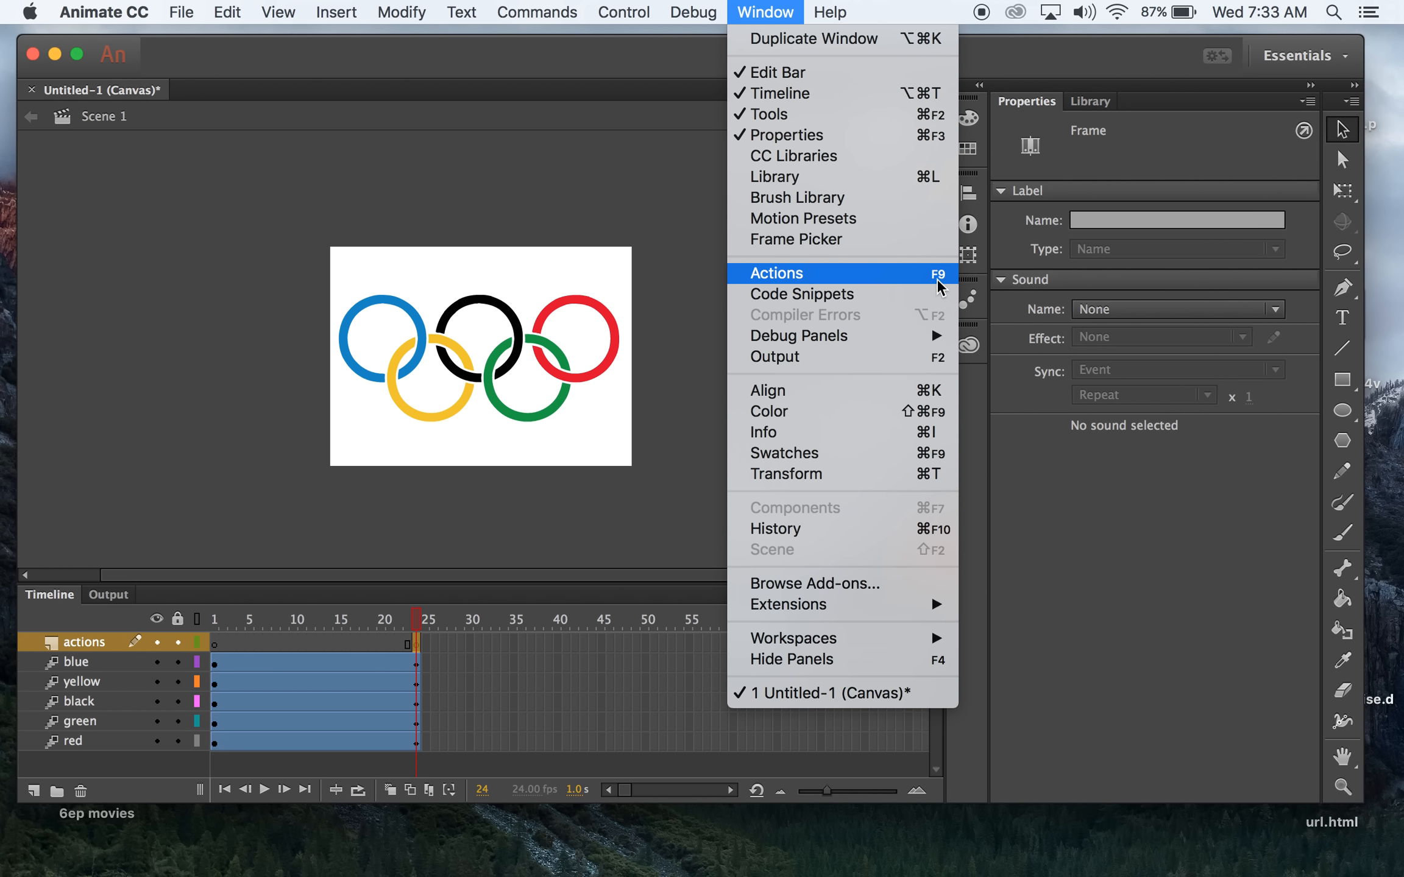
{"action": "left_click", "coordinate": [857, 277]}
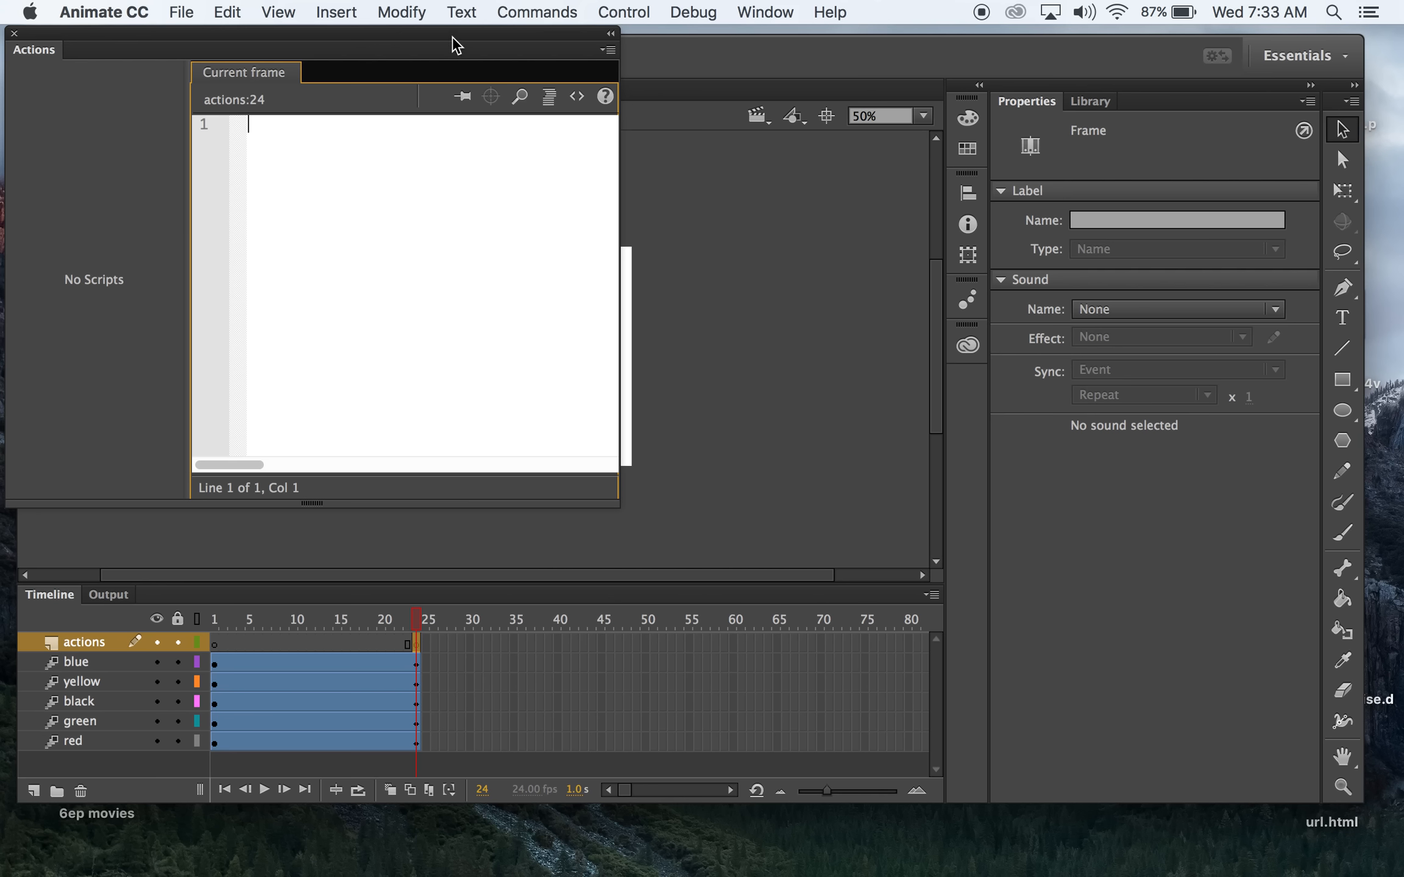
{"action": "left_click_drag", "start_coordinate": [452, 36], "coordinate": [1104, 73]}
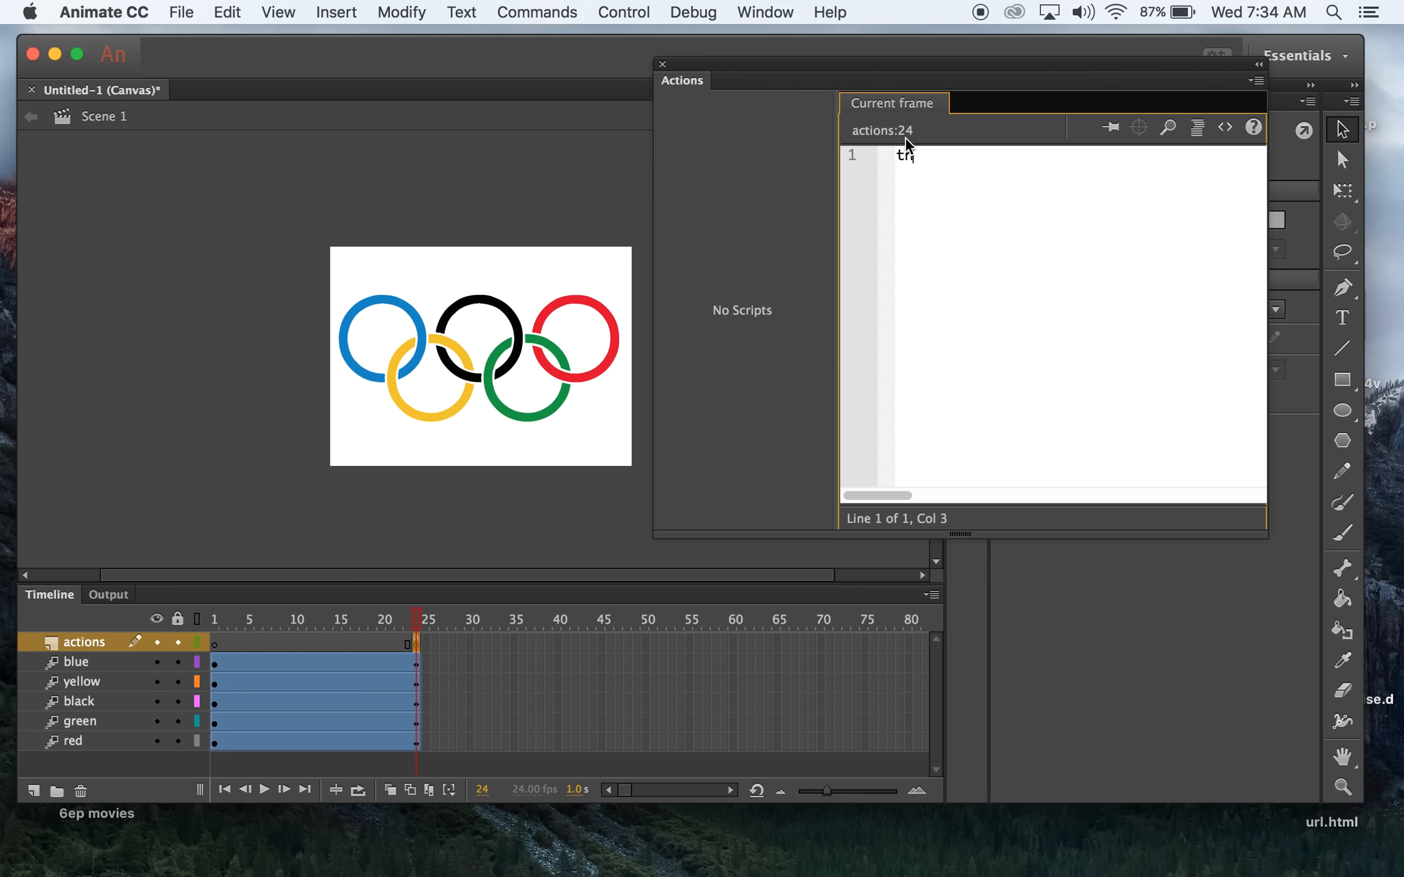
{"action": "type", "text": "thissti"}
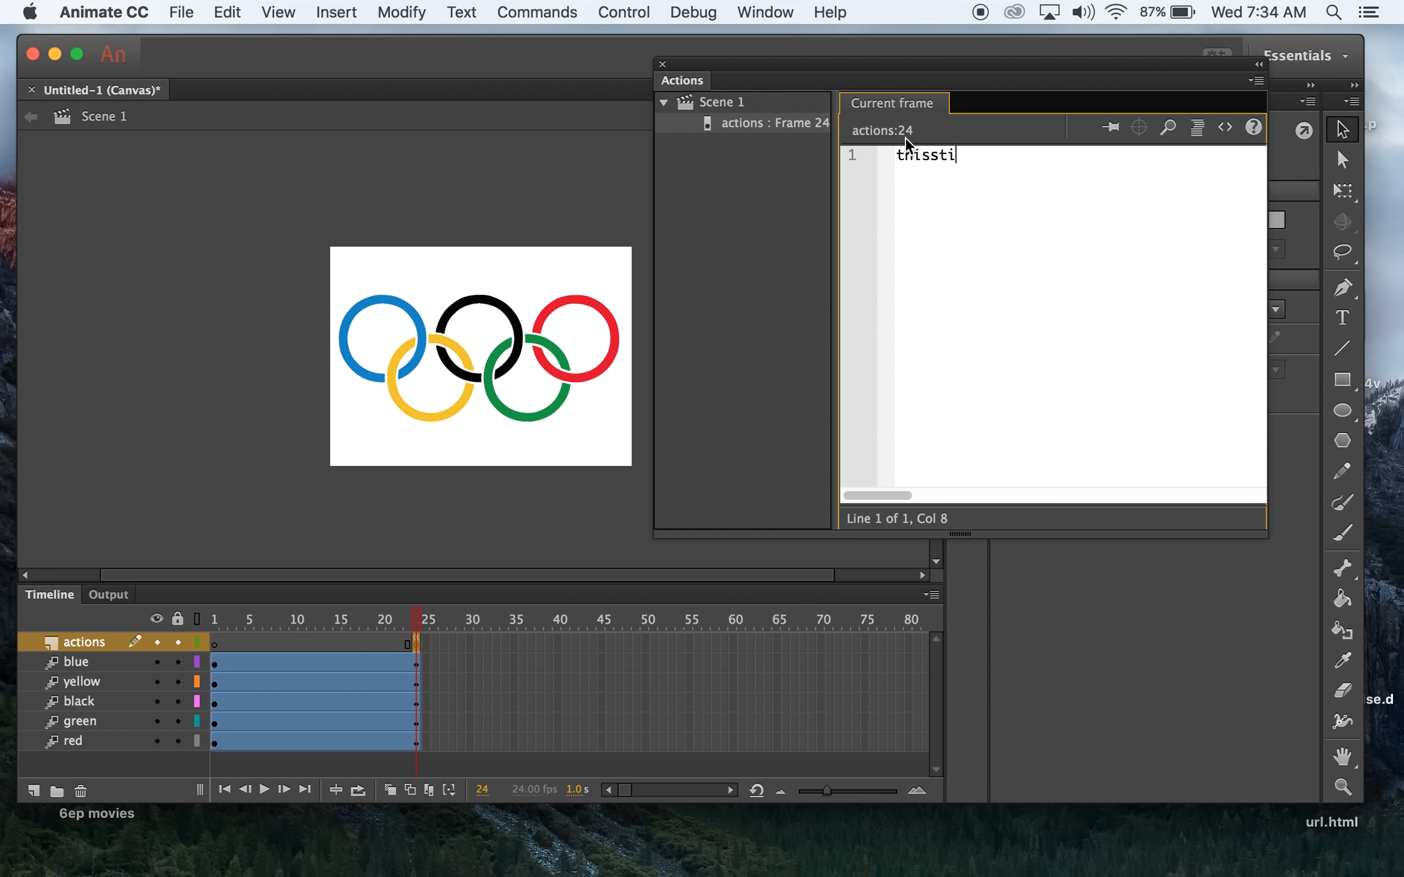
{"action": "type", "text": ".stop"}
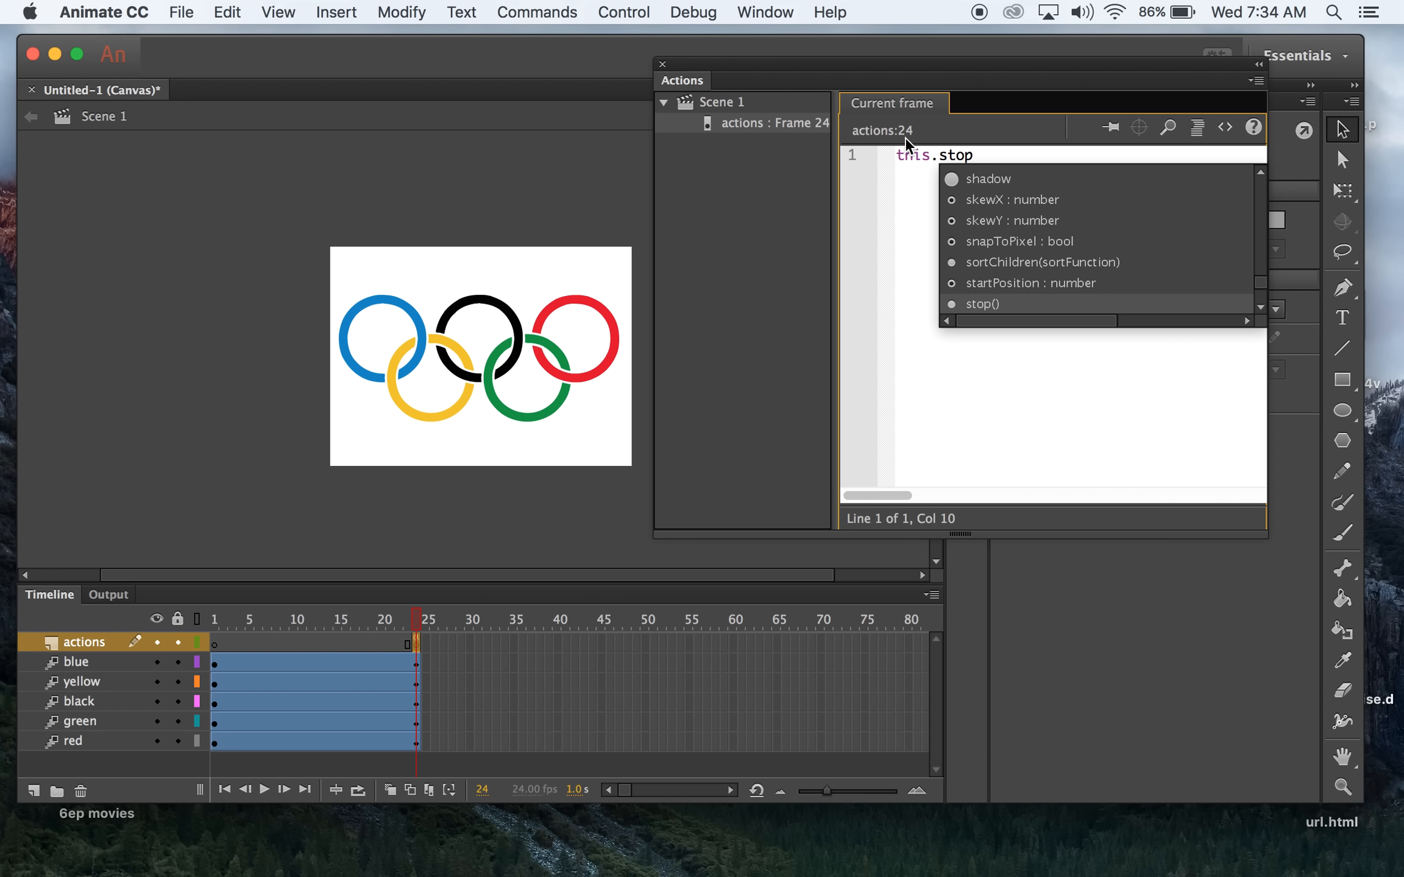
{"action": "type", "text": "("}
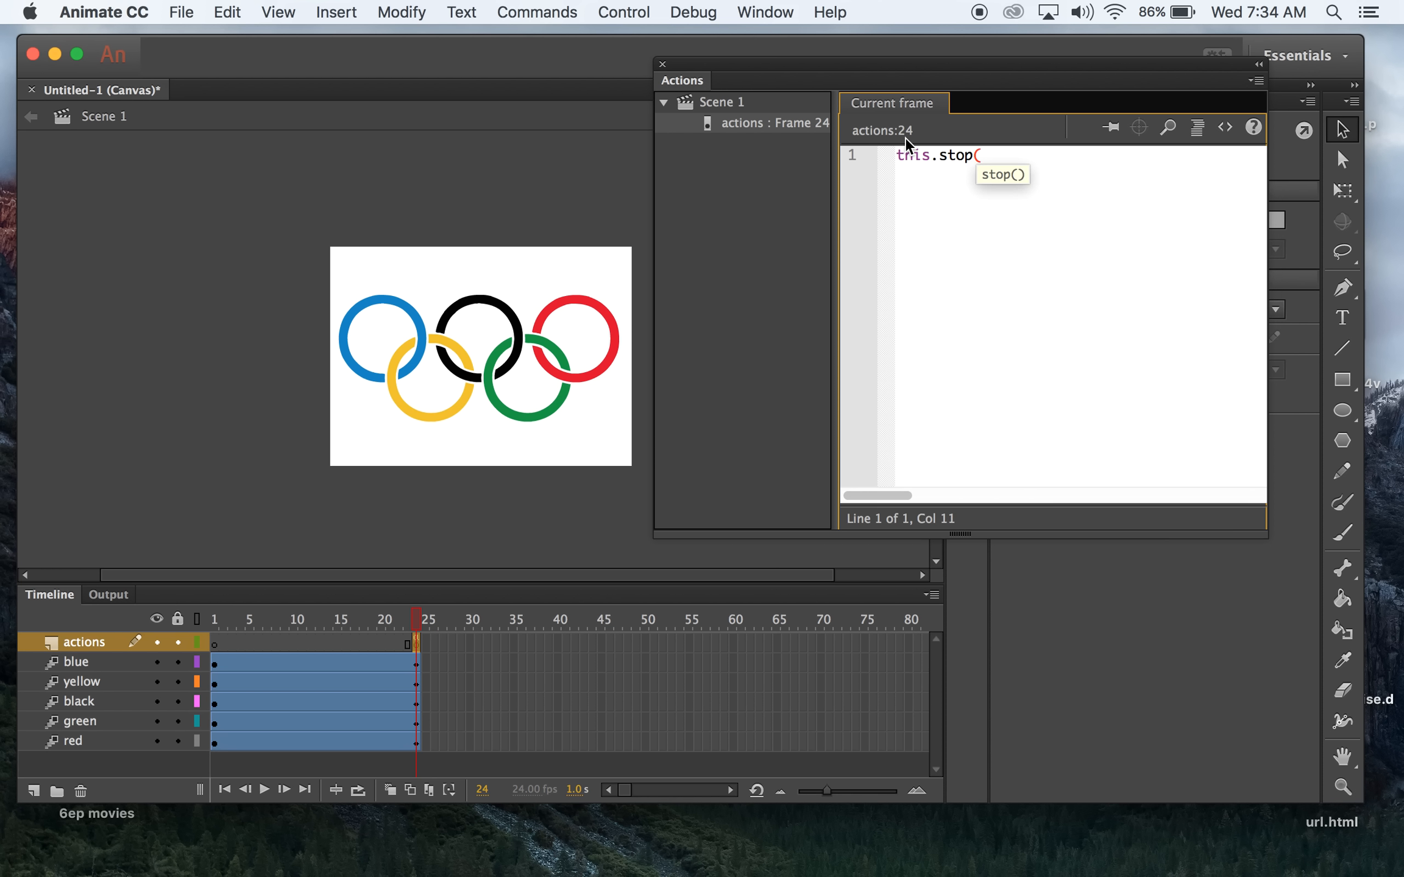
{"action": "type", "text": ")"}
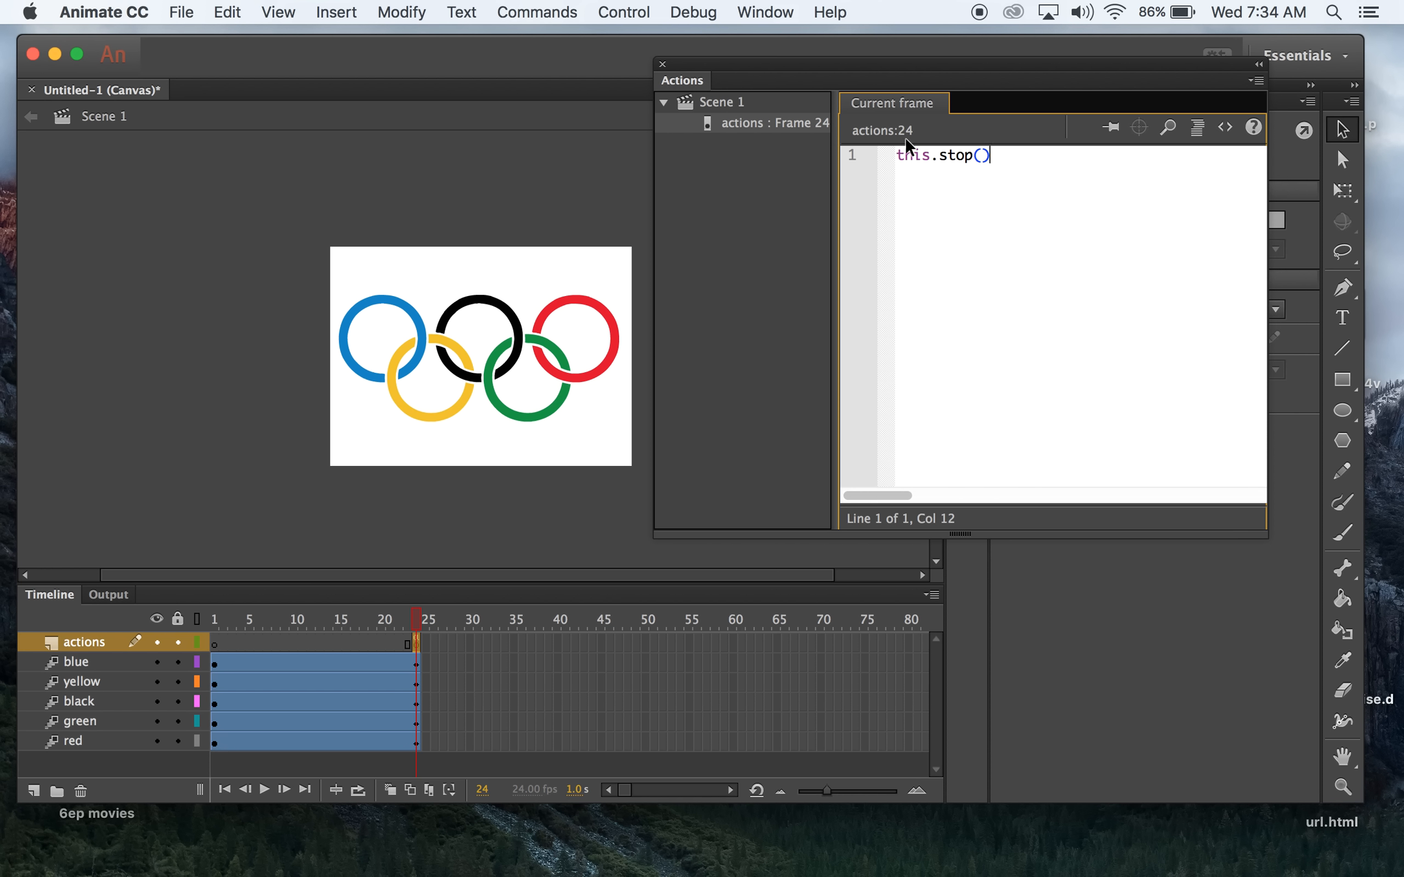
{"action": "type", "text": ";"}
{"action": "left_click", "coordinate": [663, 64]}
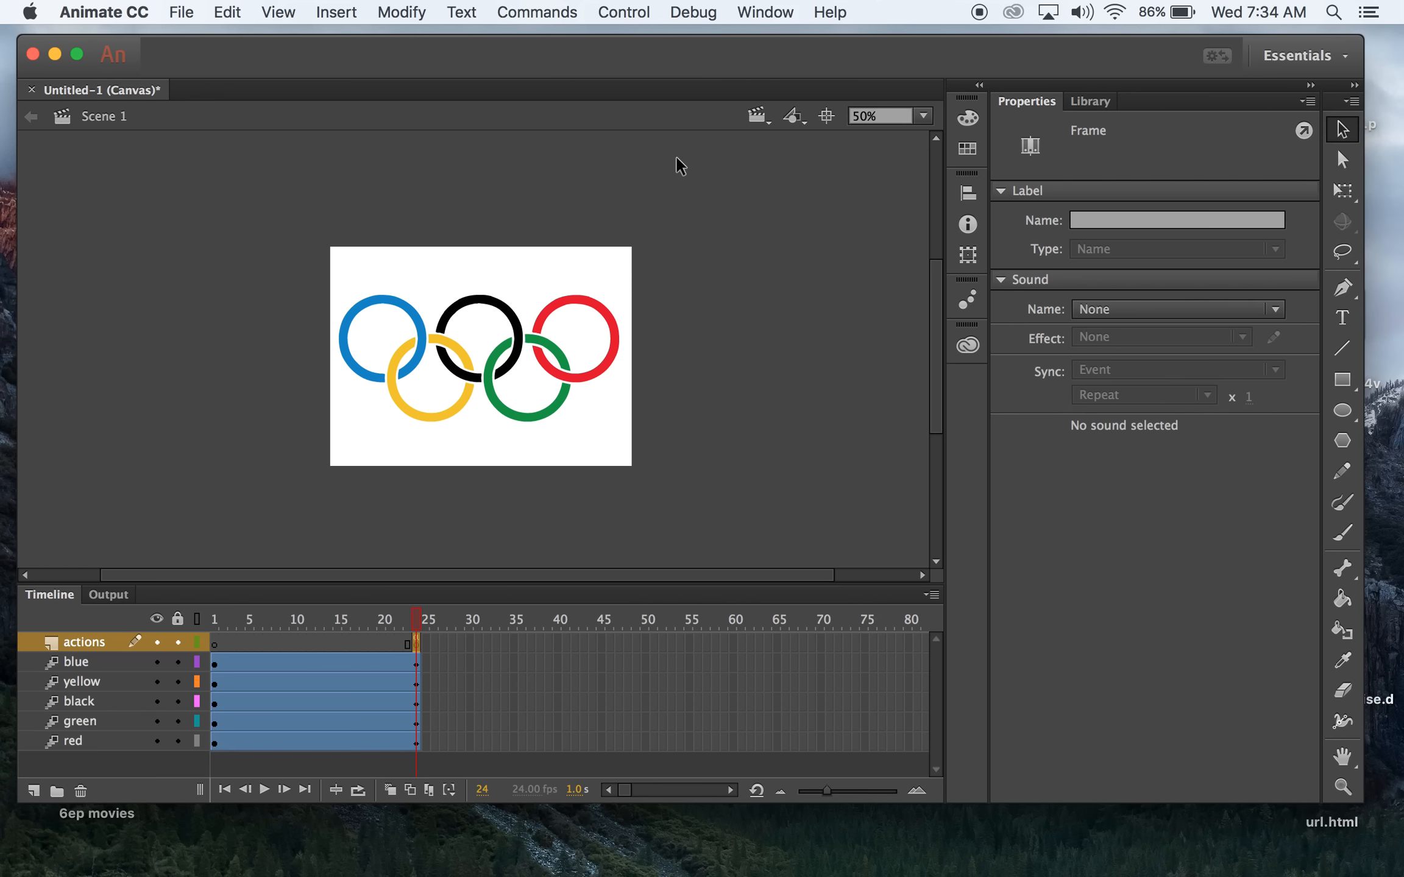
Test the movie in the browser to check the ending, and return to the Animate document.
{"action": "left_click", "coordinate": [545, 13]}
{"action": "mouse_move", "coordinate": [622, 14]}
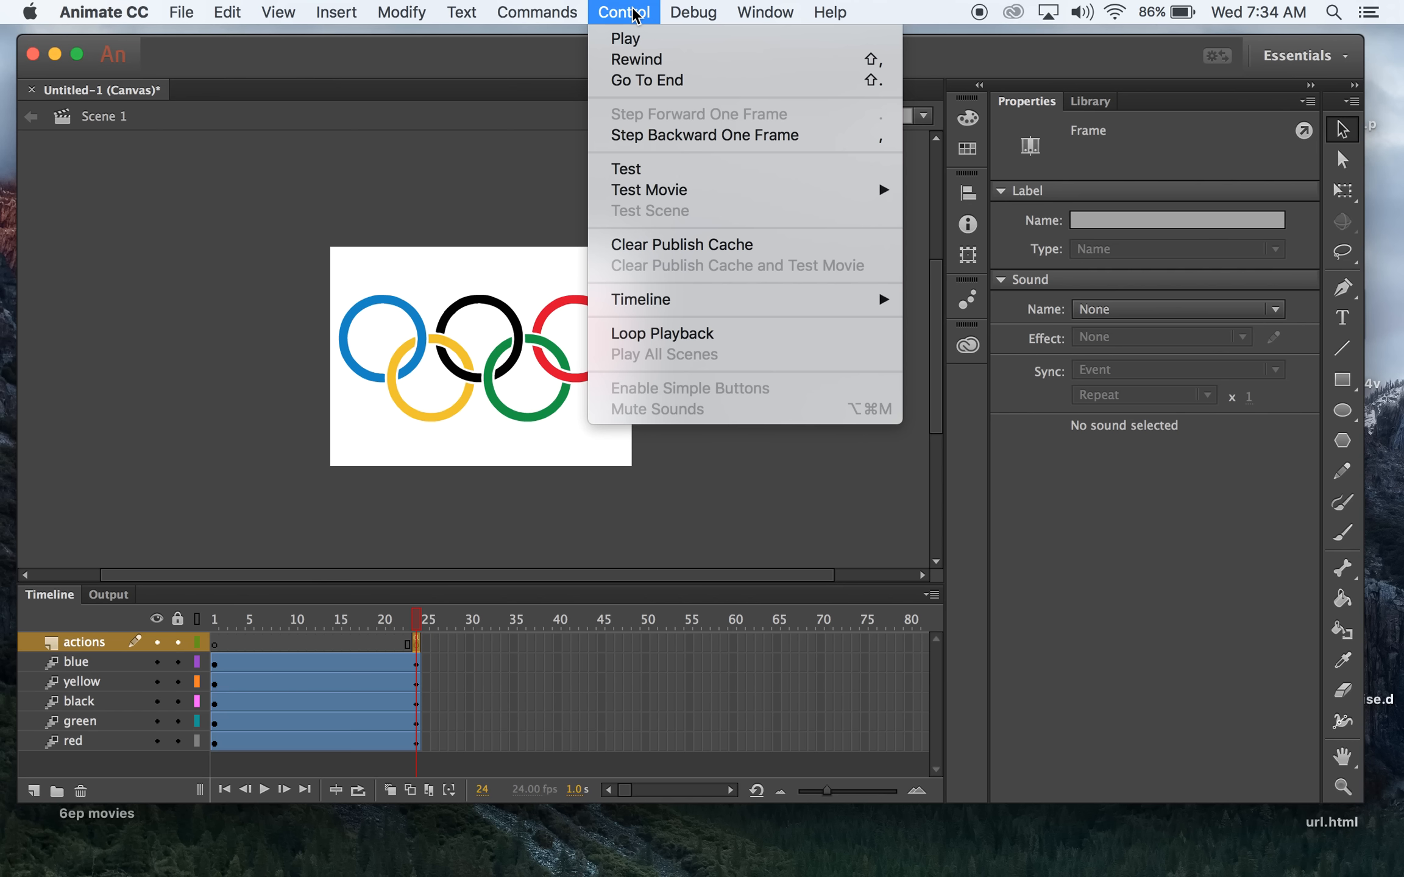
{"action": "mouse_move", "coordinate": [644, 199]}
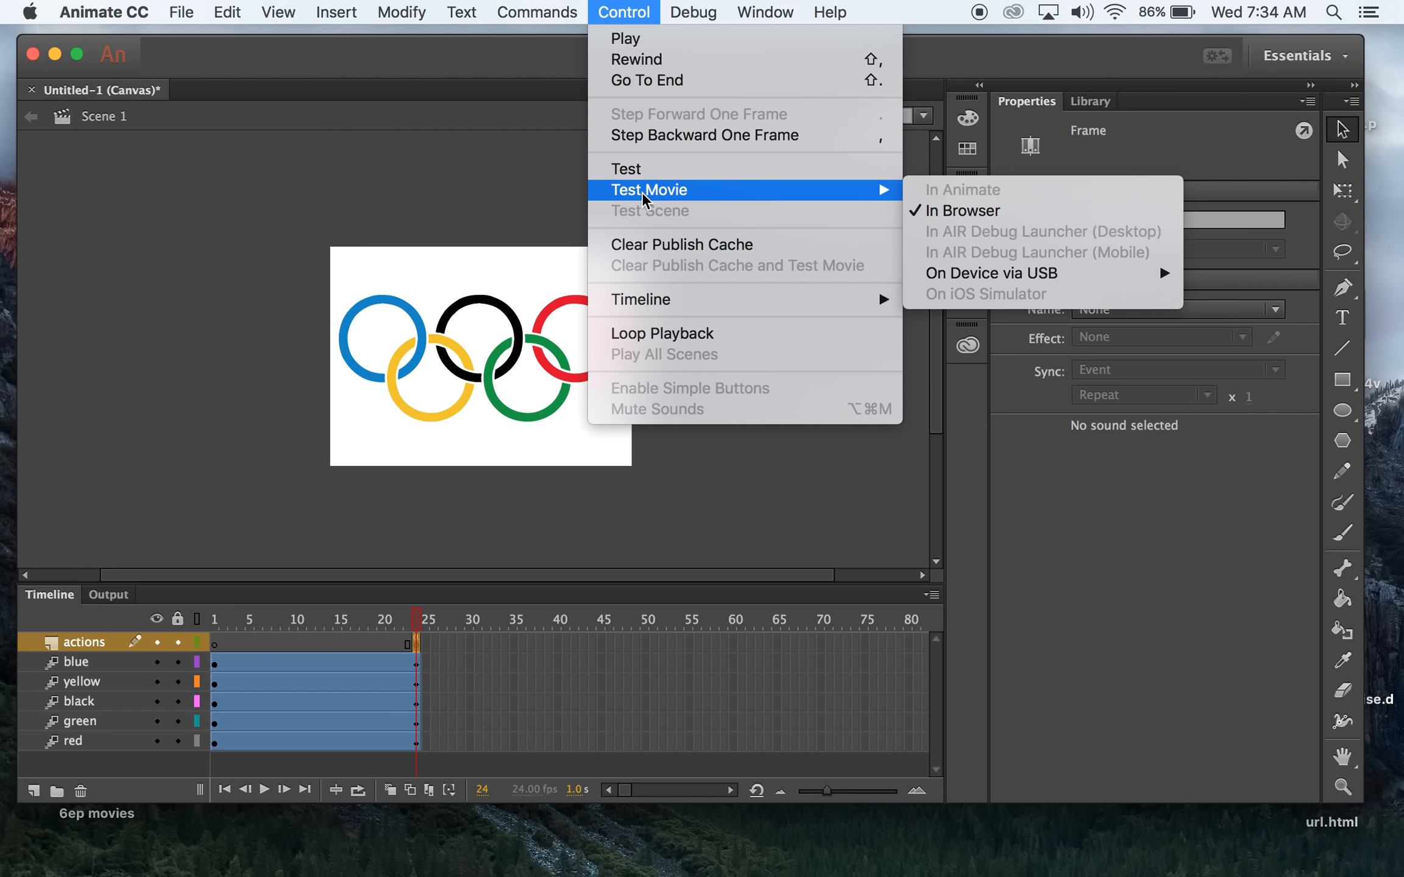
{"action": "left_click", "coordinate": [977, 212]}
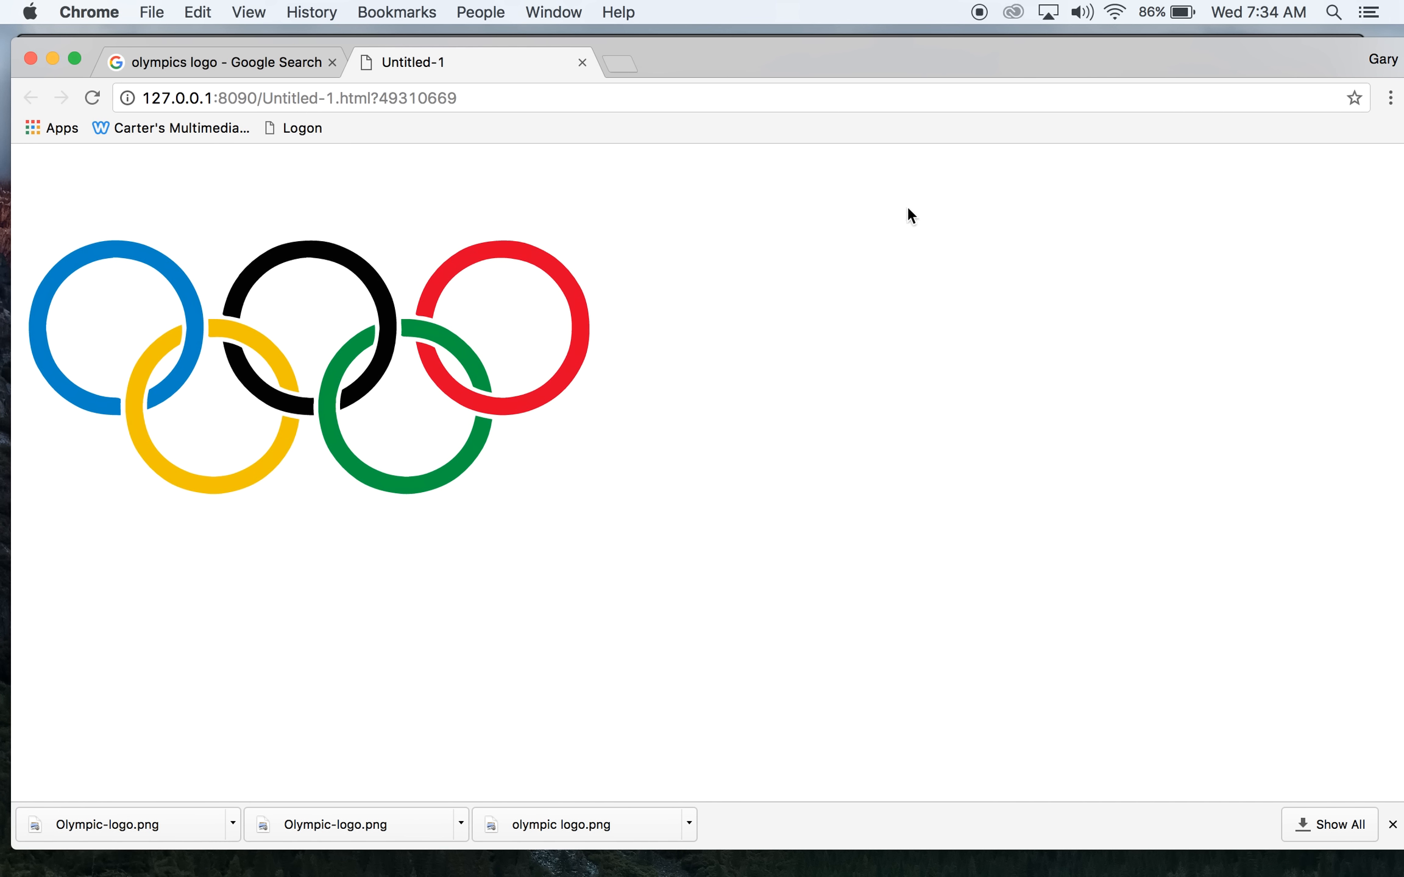
{"action": "left_click", "coordinate": [53, 58]}
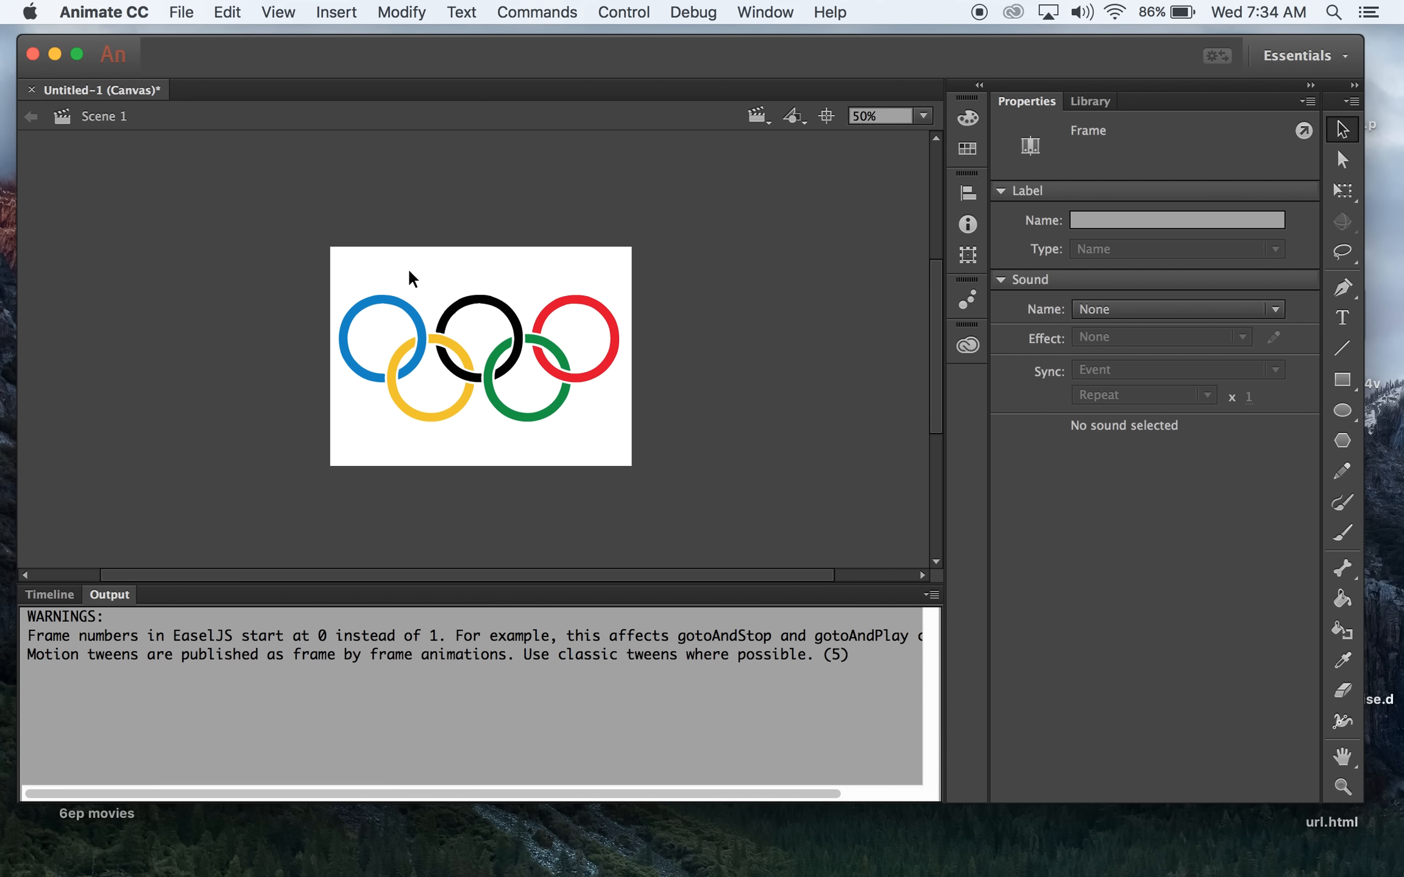
Export the animation as a QuickTime video named 1name on the Desktop, with conversion in Adobe Media Encoder.
{"action": "left_click", "coordinate": [186, 14]}
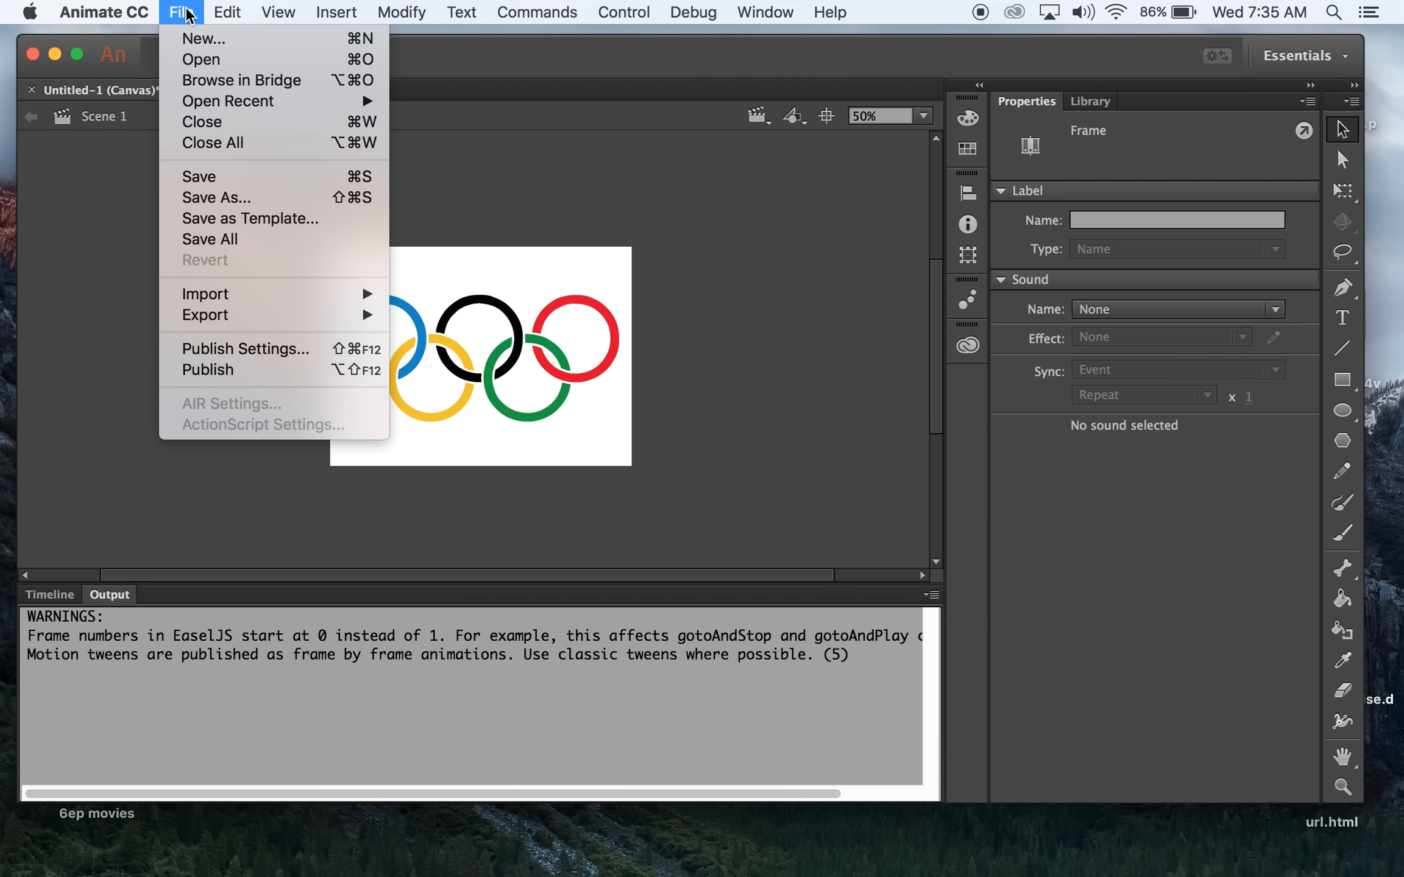
{"action": "mouse_move", "coordinate": [223, 320]}
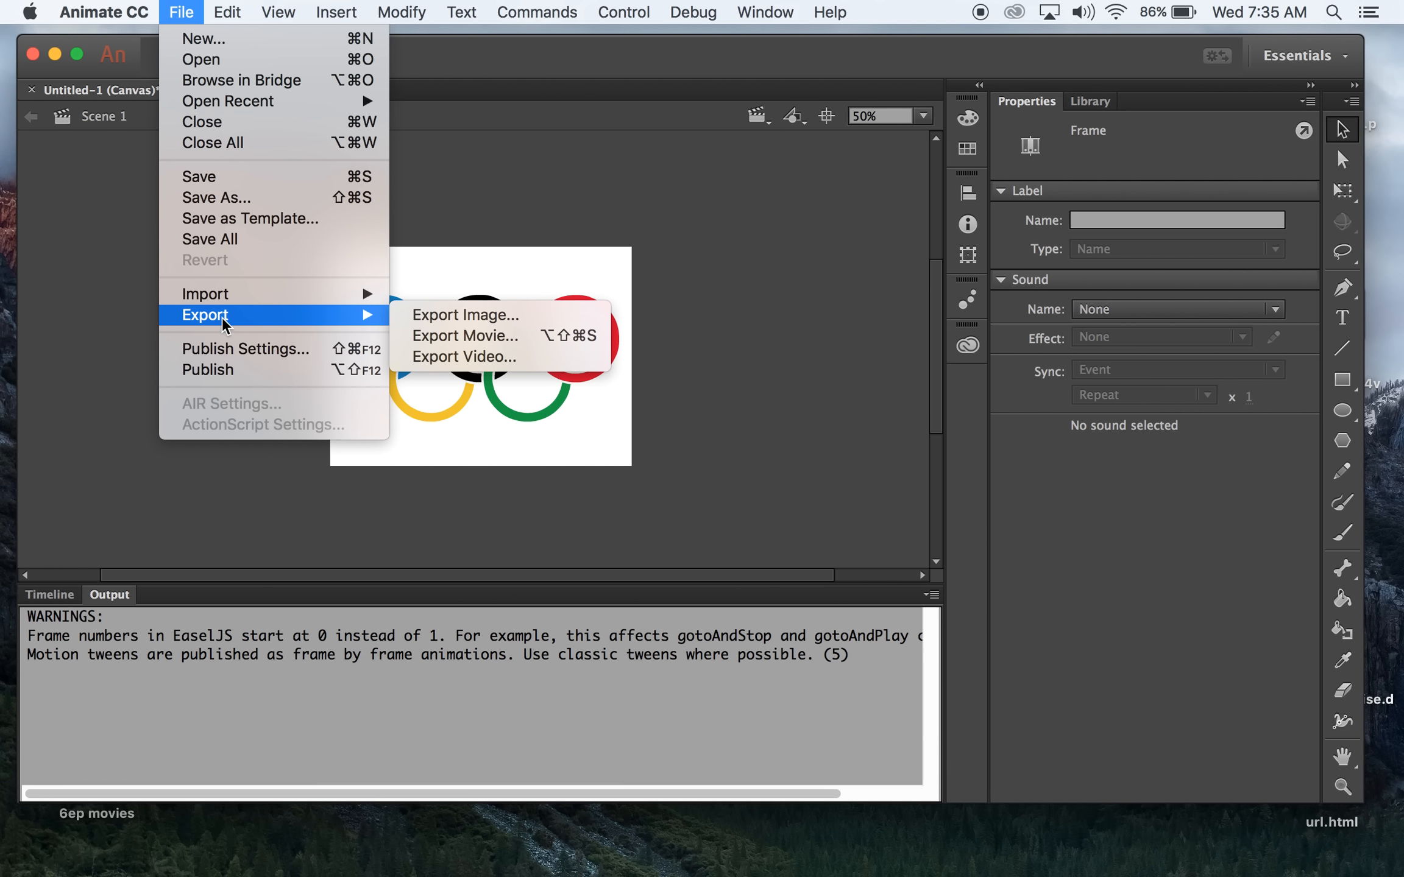
{"action": "left_click", "coordinate": [451, 359]}
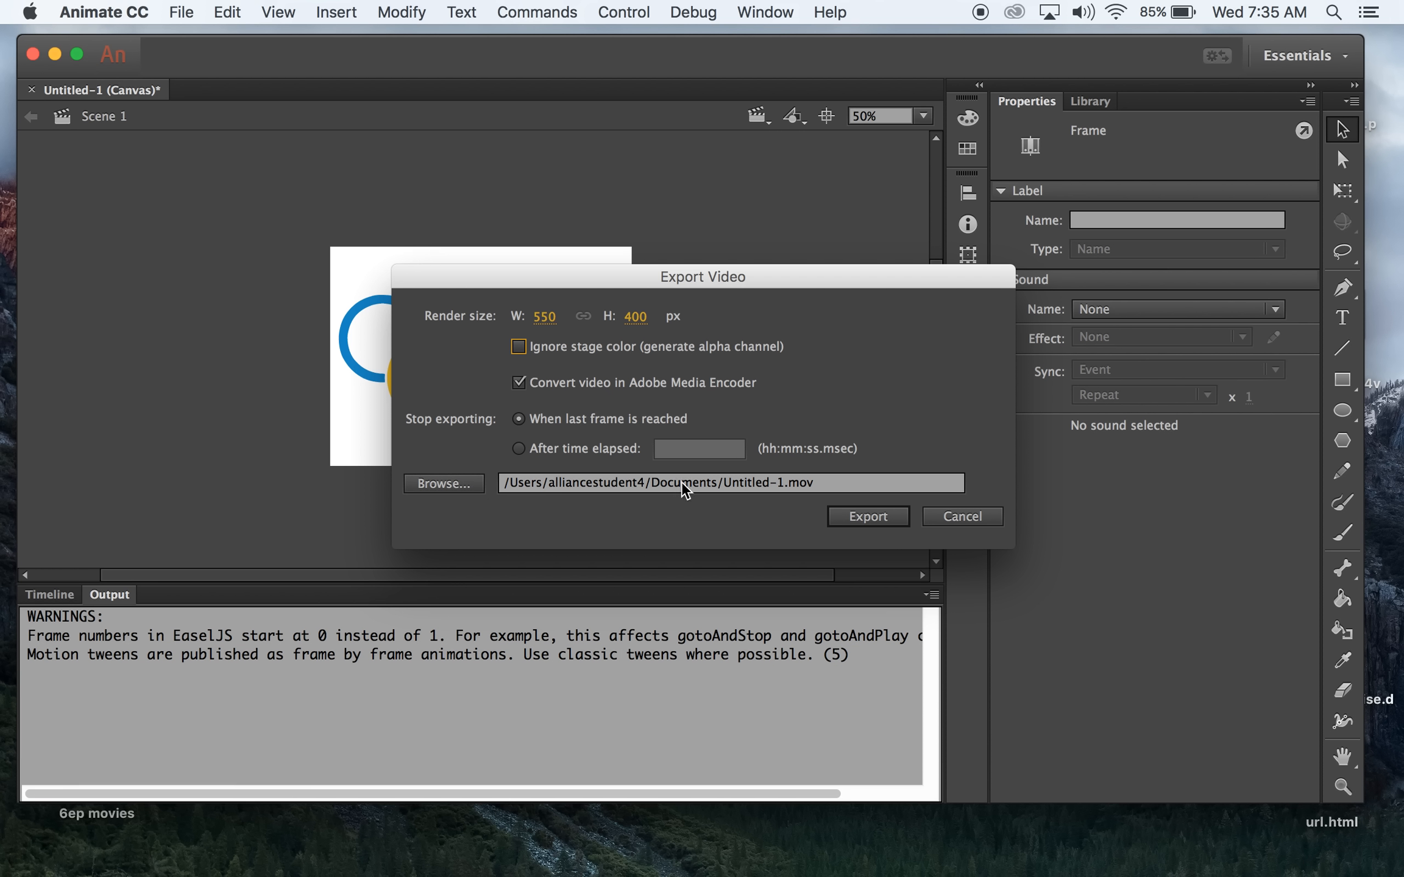
{"action": "left_click", "coordinate": [456, 485]}
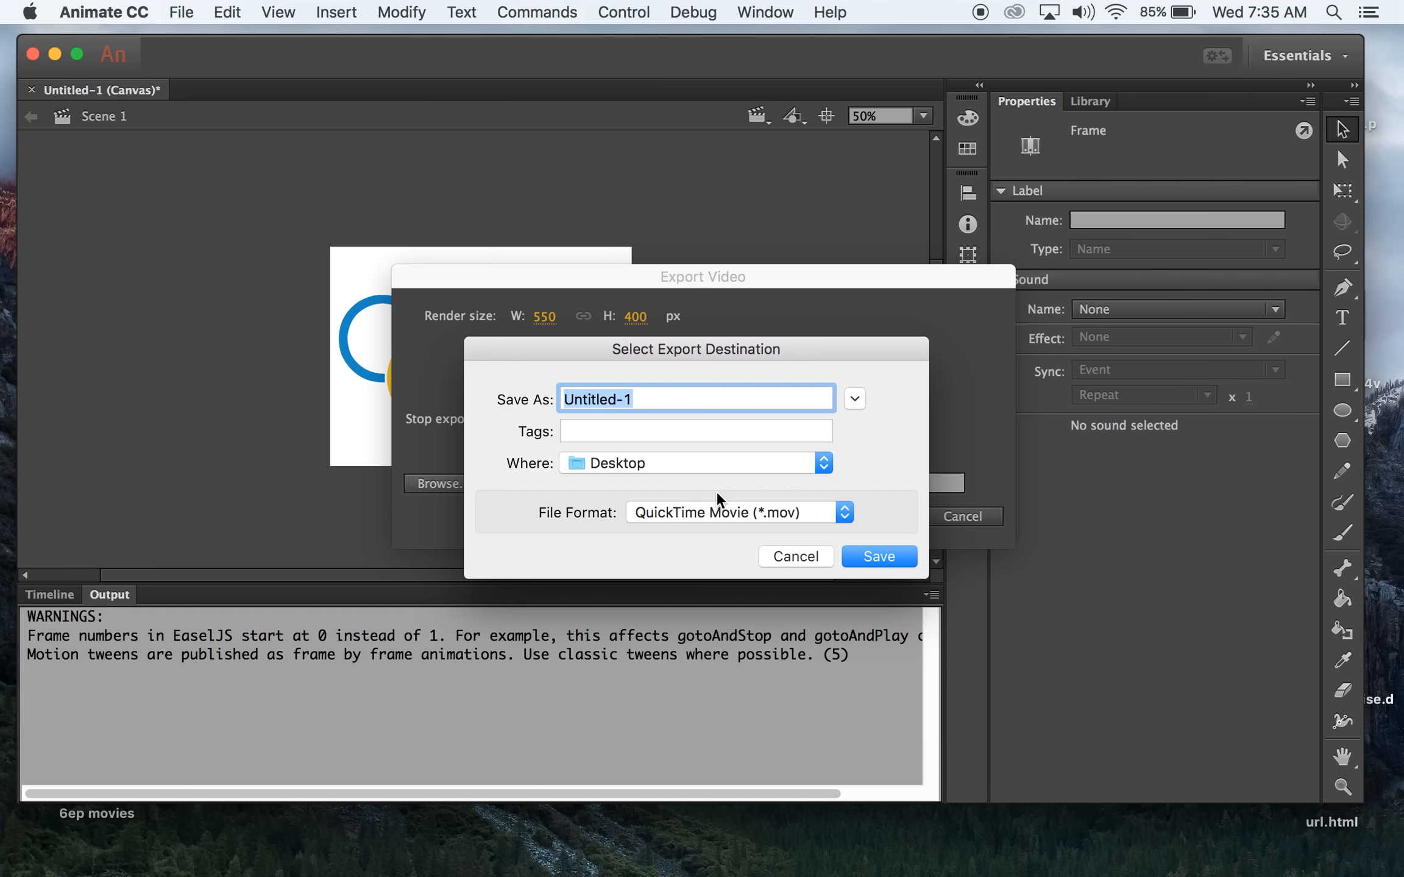
{"action": "type", "text": "1"}
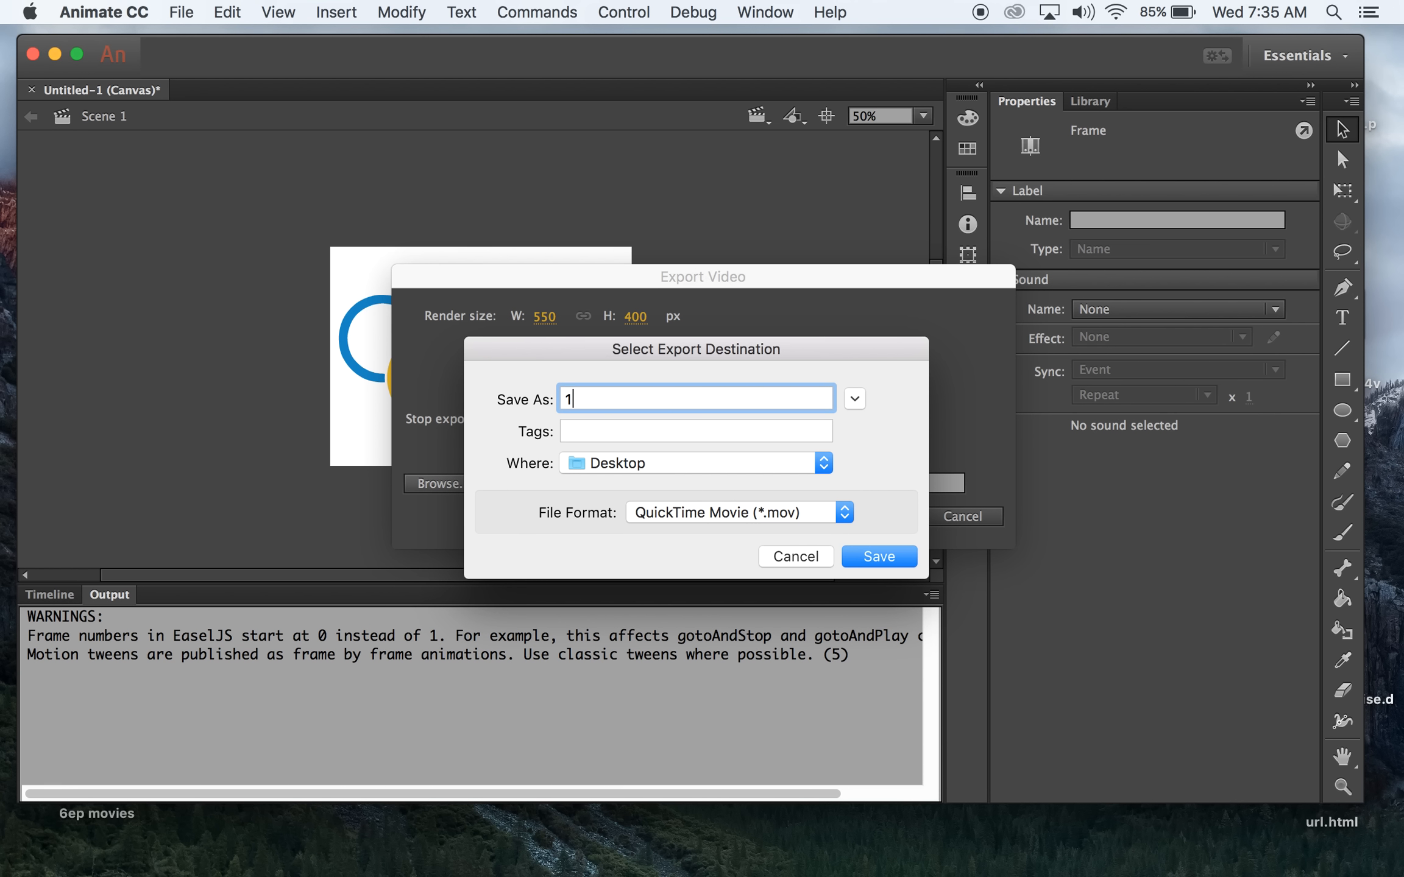
{"action": "type", "text": "name"}
{"action": "left_click", "coordinate": [874, 562]}
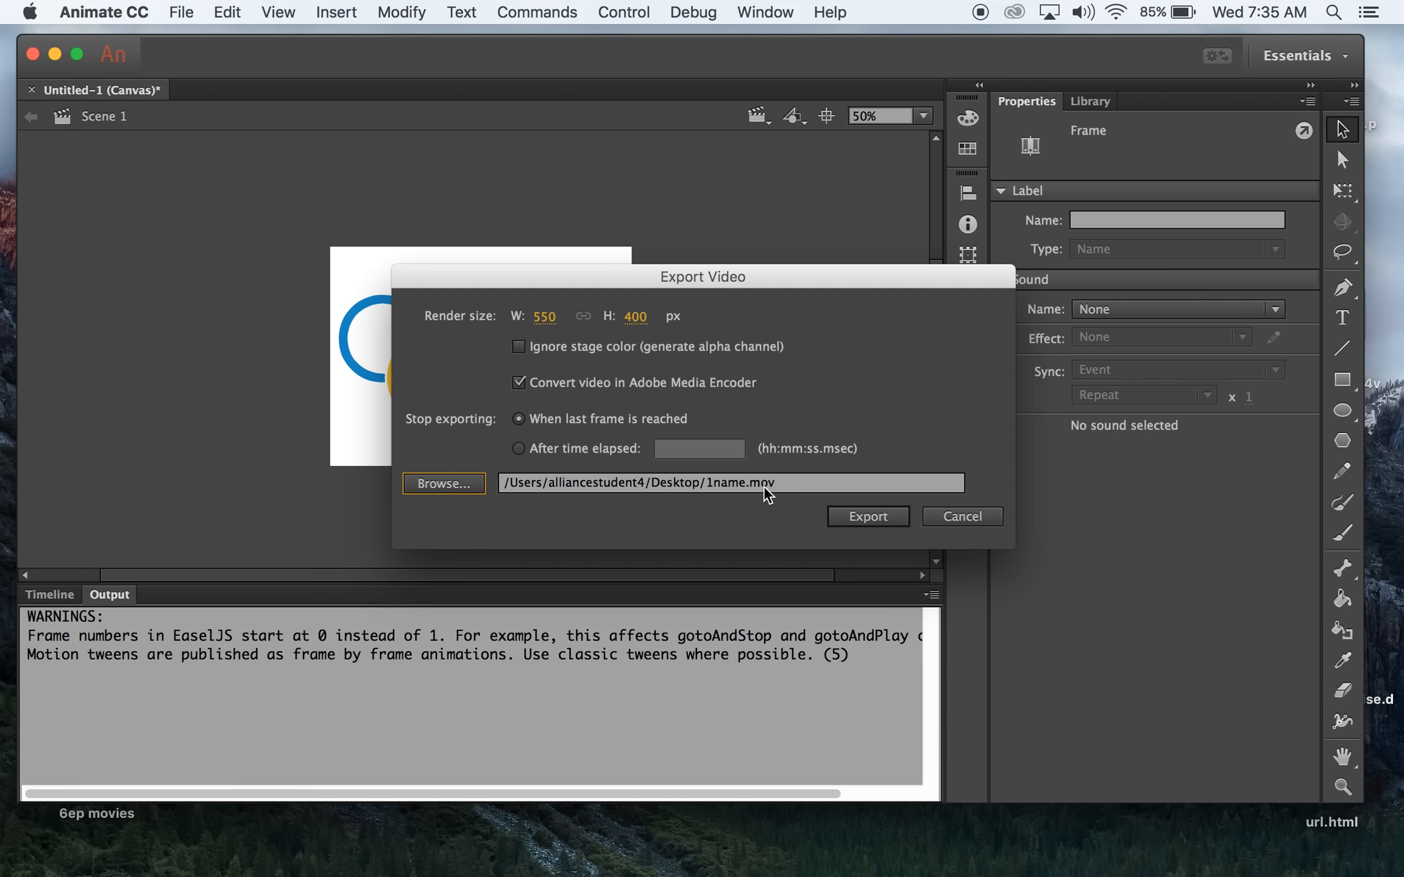
{"action": "left_click", "coordinate": [880, 516]}
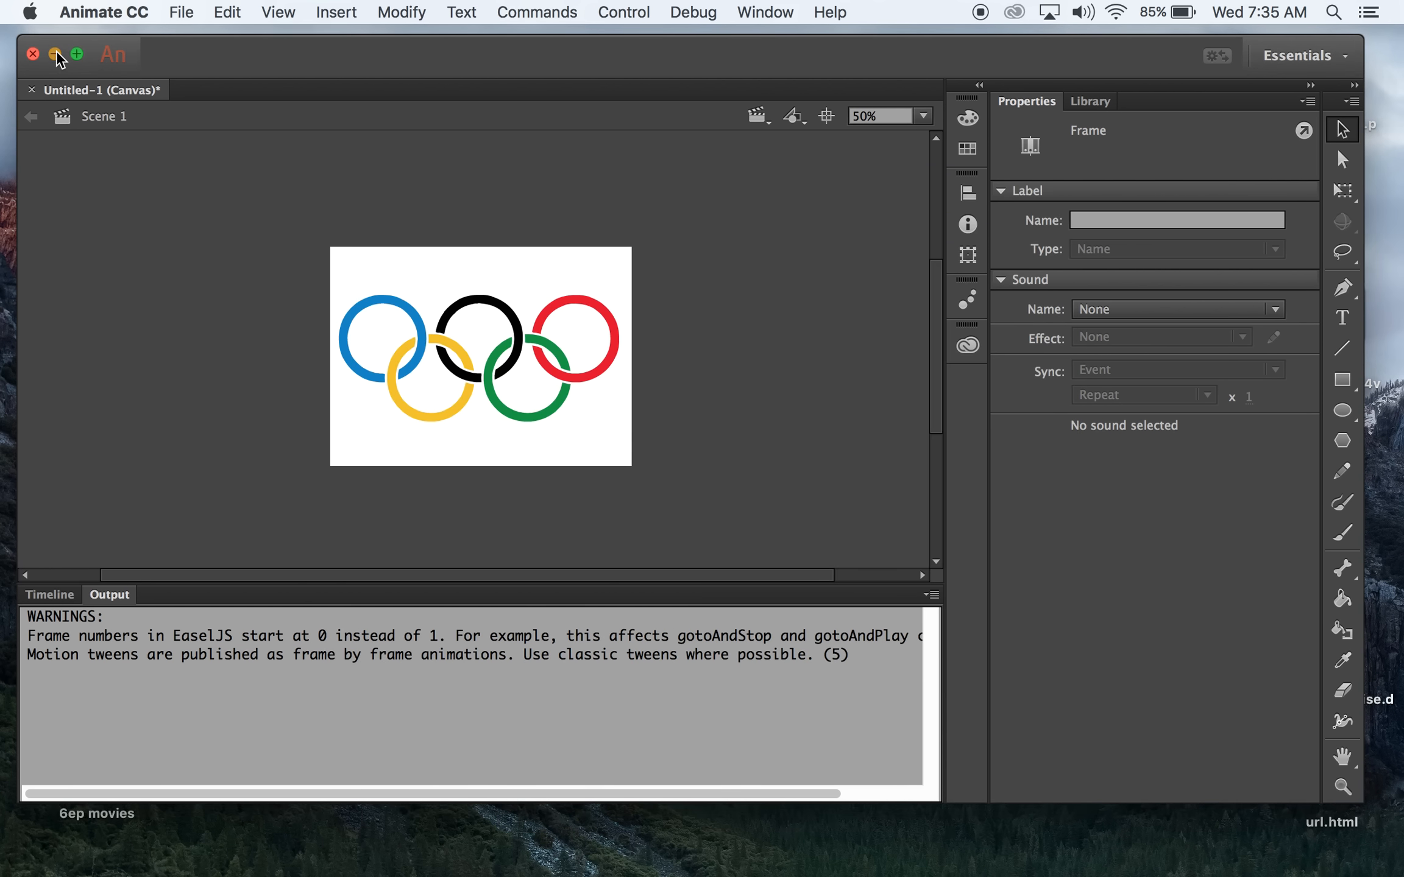
Switch to Media Encoder, encode the queued 1name.mov with the H.264 format, and minimise the encoder window.
{"action": "left_click", "coordinate": [55, 55]}
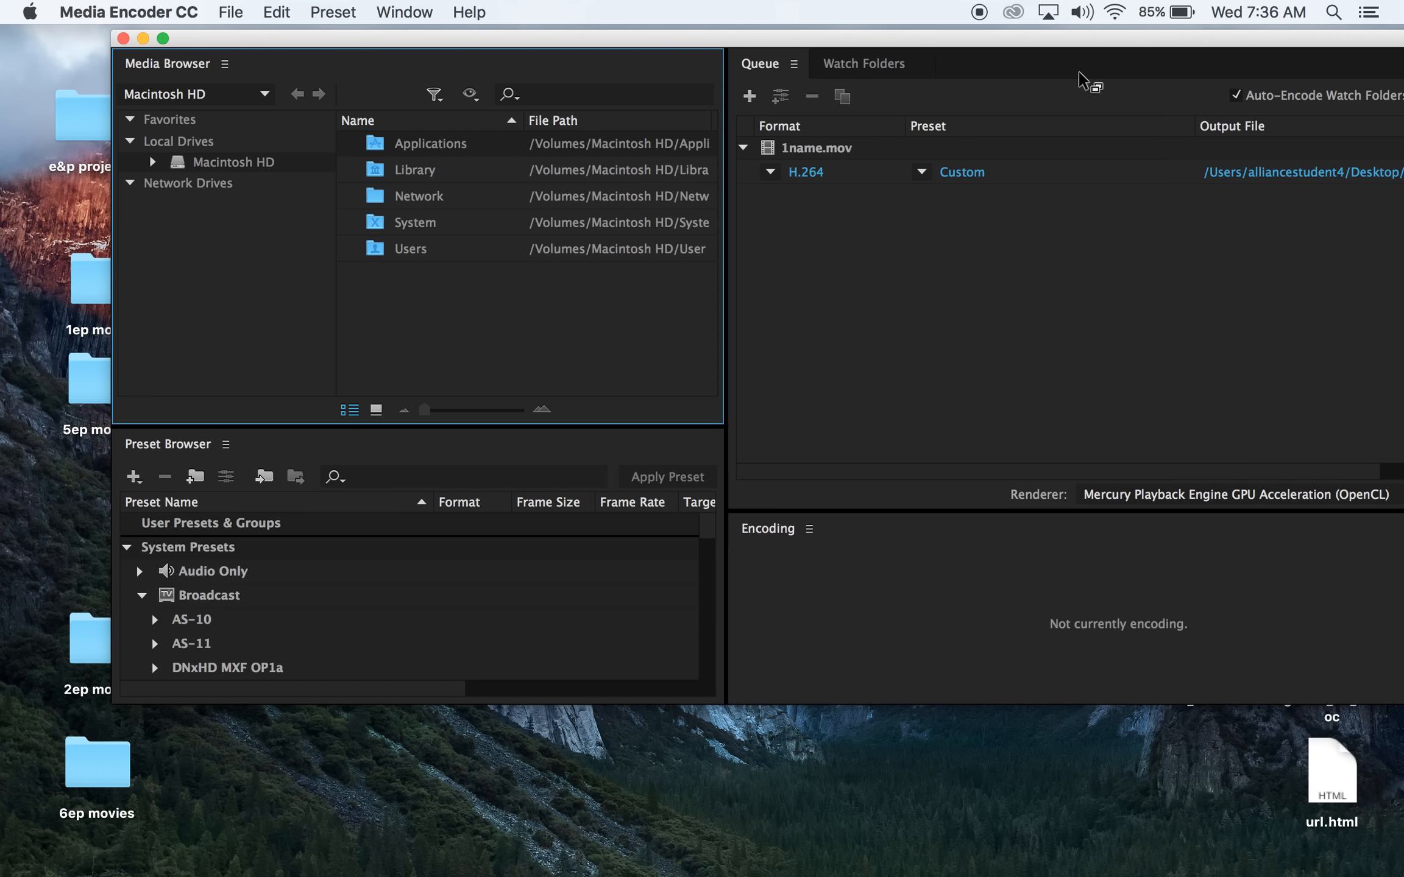
{"action": "left_click_drag", "start_coordinate": [1056, 43], "coordinate": [929, 44]}
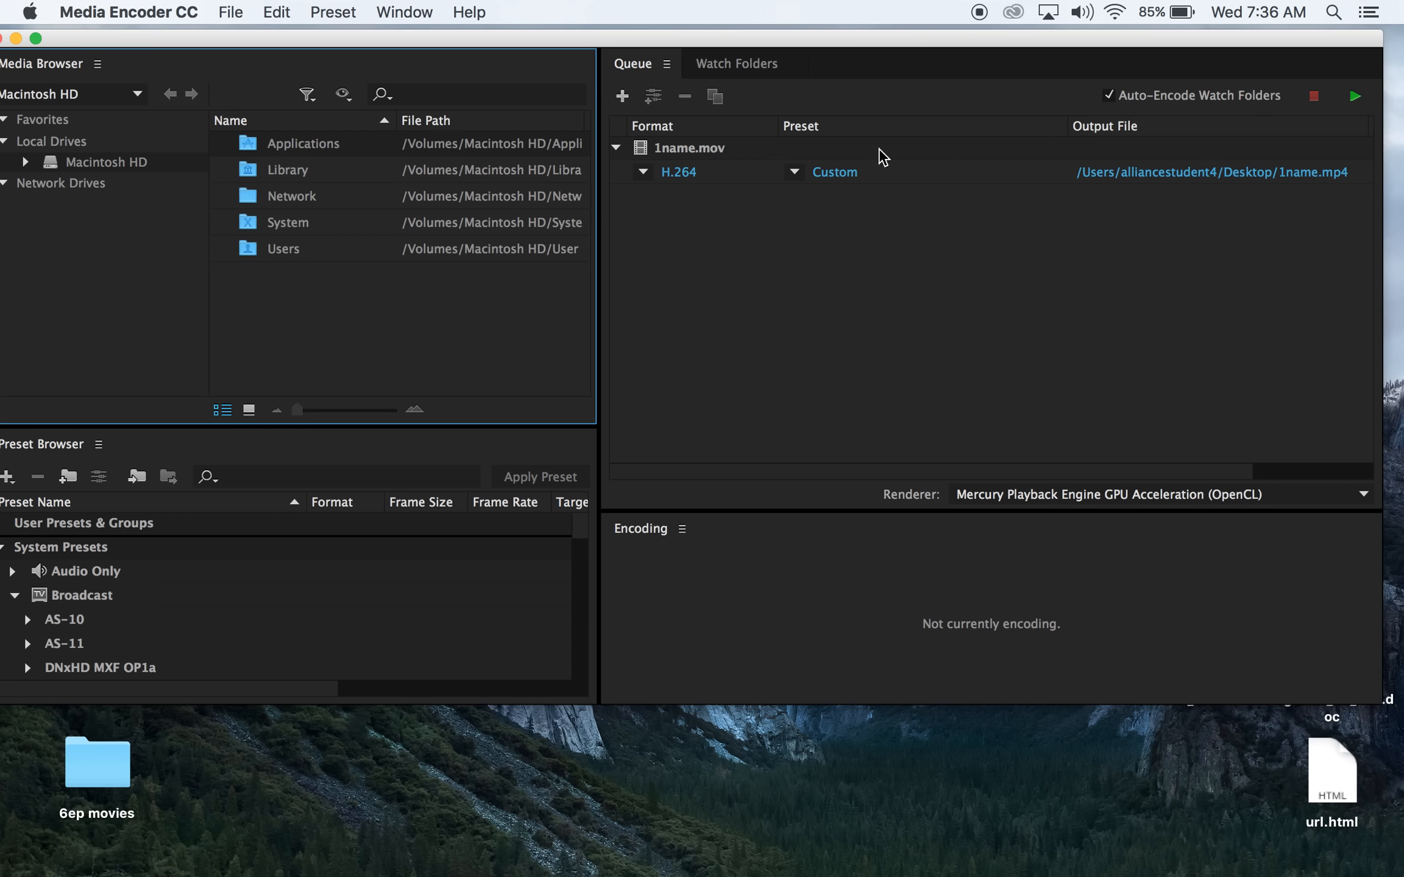
{"action": "left_click", "coordinate": [1355, 97]}
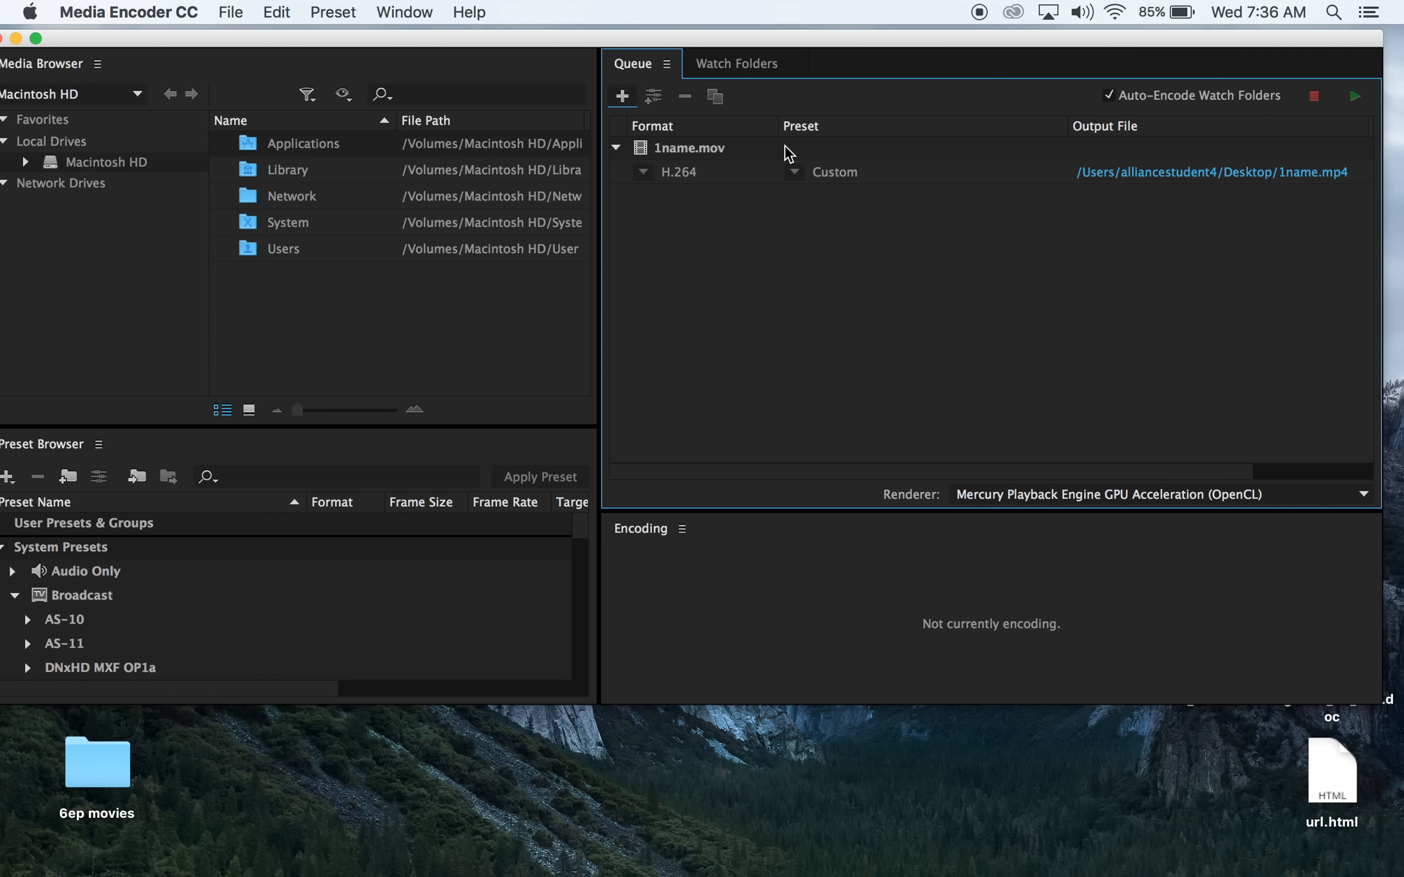
{"action": "left_click", "coordinate": [16, 37]}
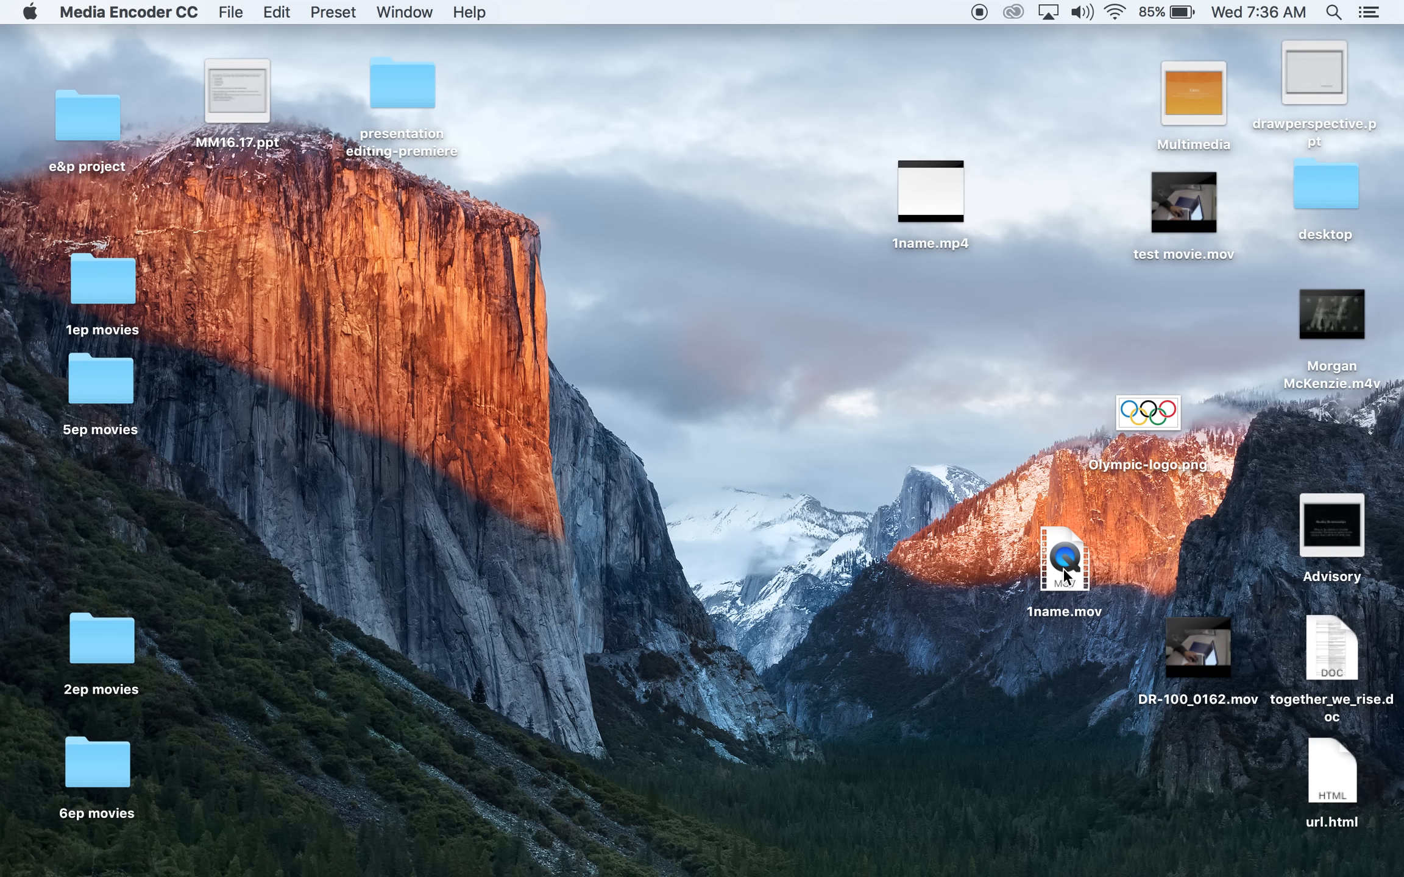
Open the exported 1name.mov from the desktop in QuickTime Player and play it.
{"action": "left_click", "coordinate": [1067, 565]}
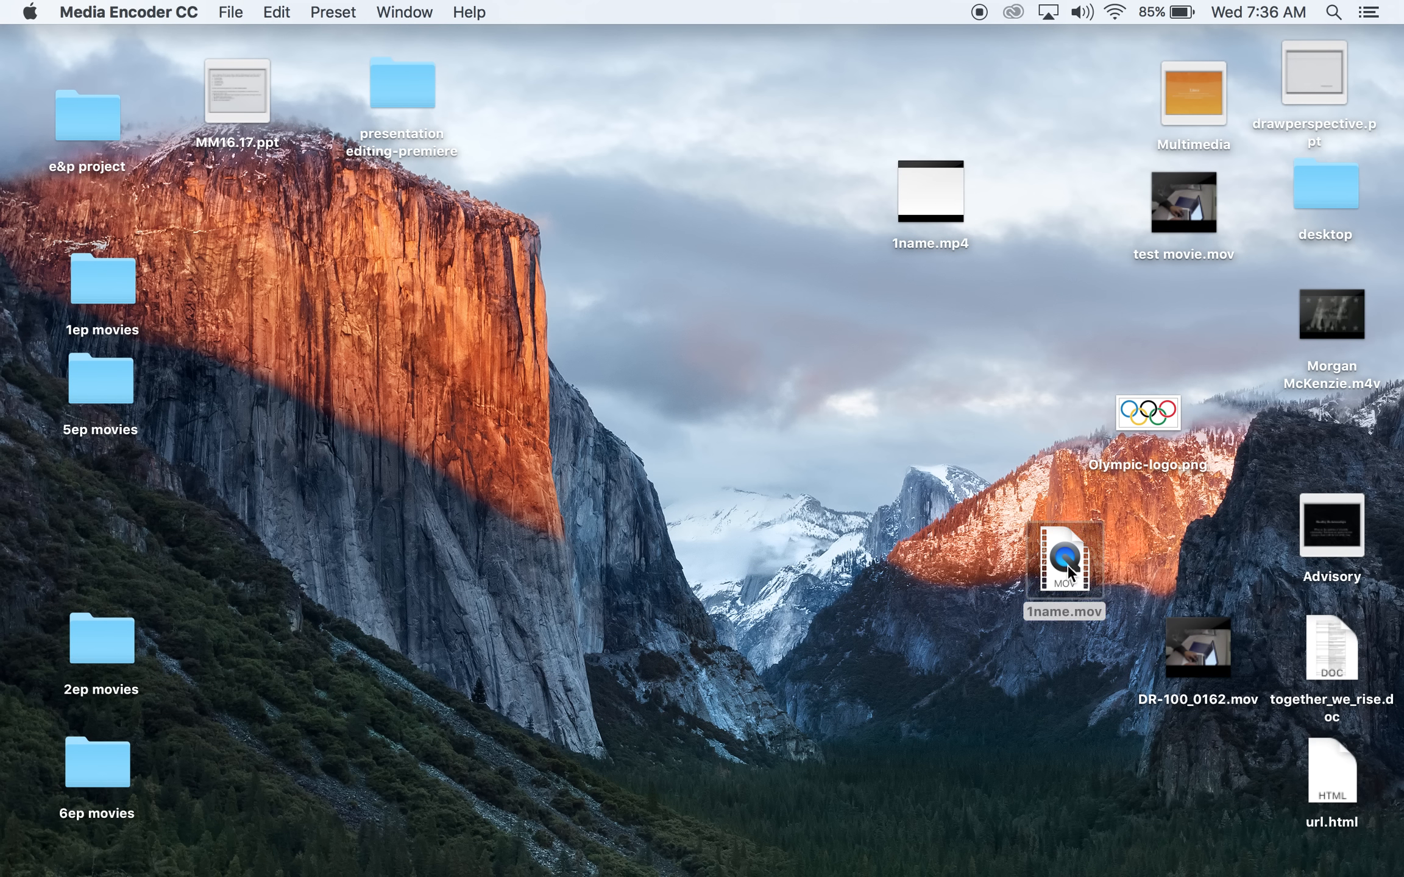
{"action": "double_click", "coordinate": [1065, 570]}
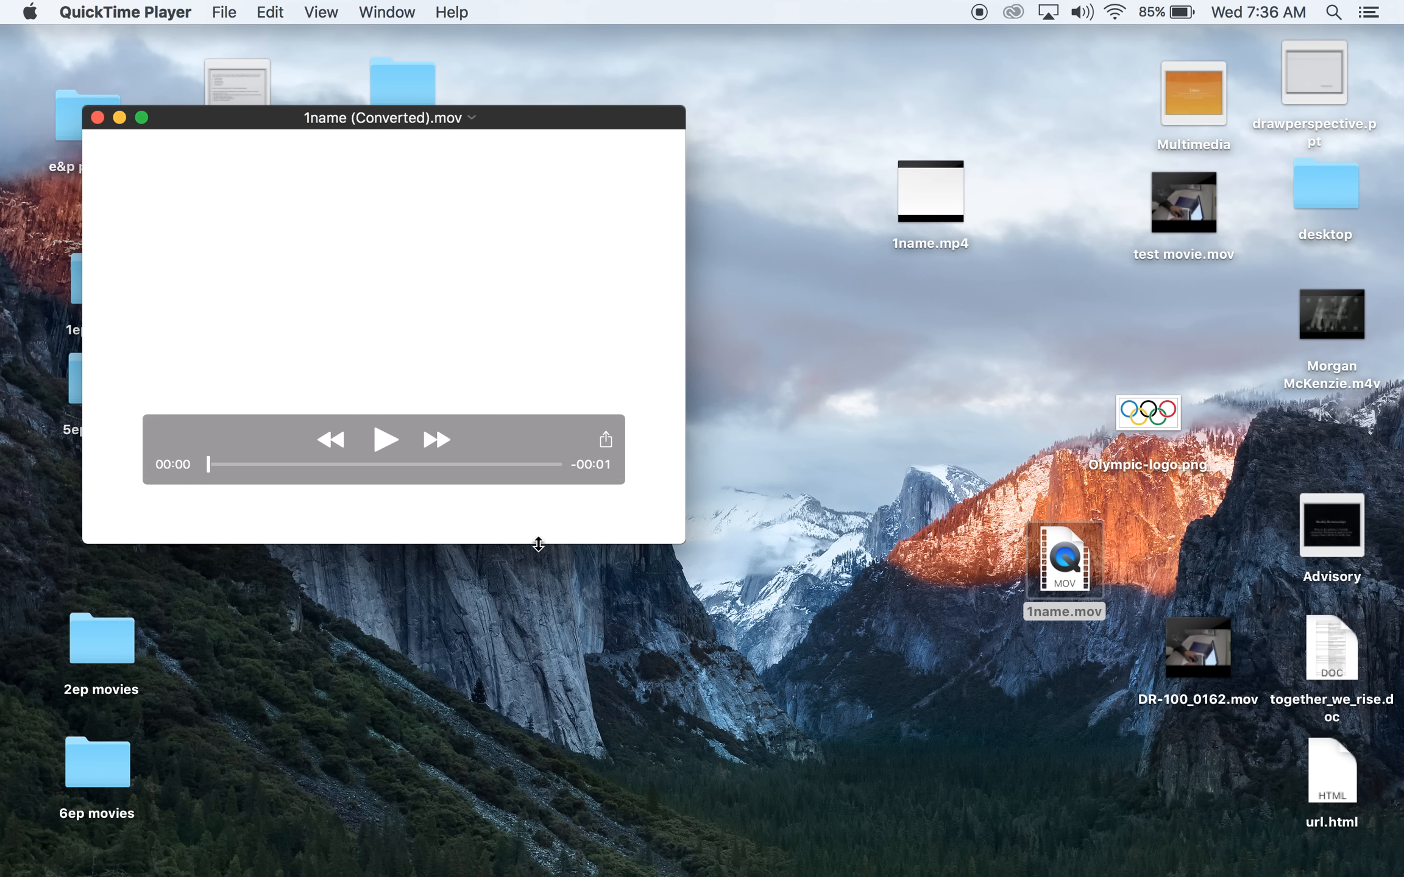
{"action": "left_click", "coordinate": [384, 439]}
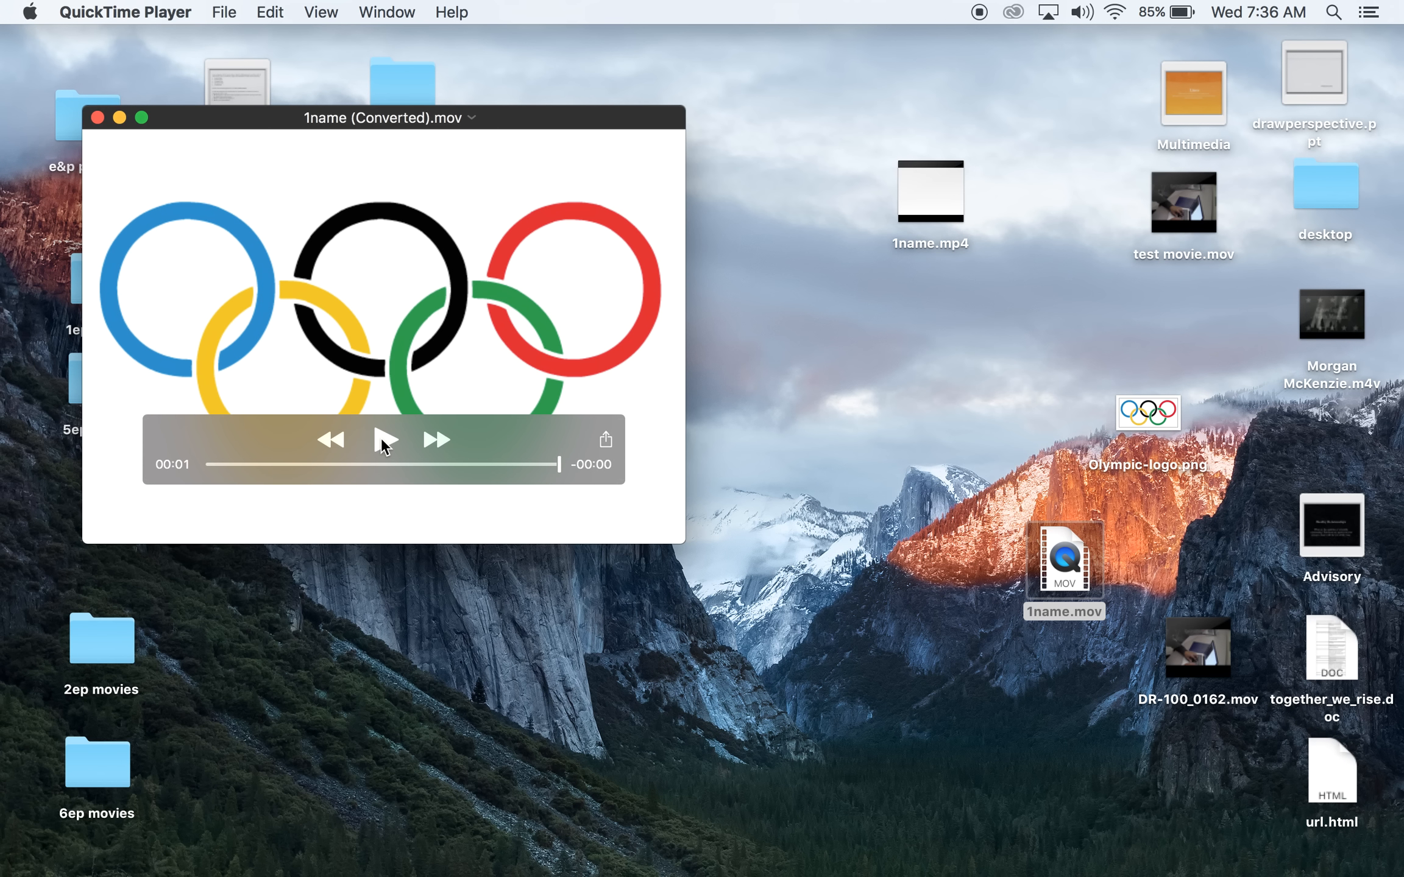